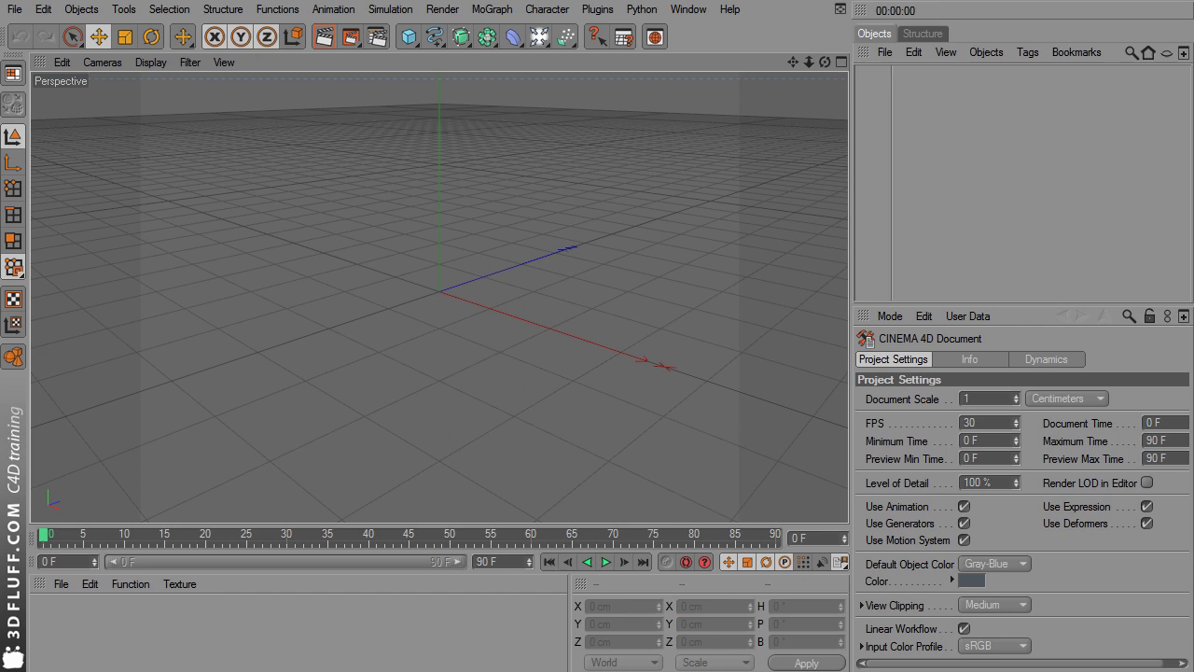
Step: Add a sphere primitive and set its Use Color option to On with a white display color
drag(409, 38, 539, 58)
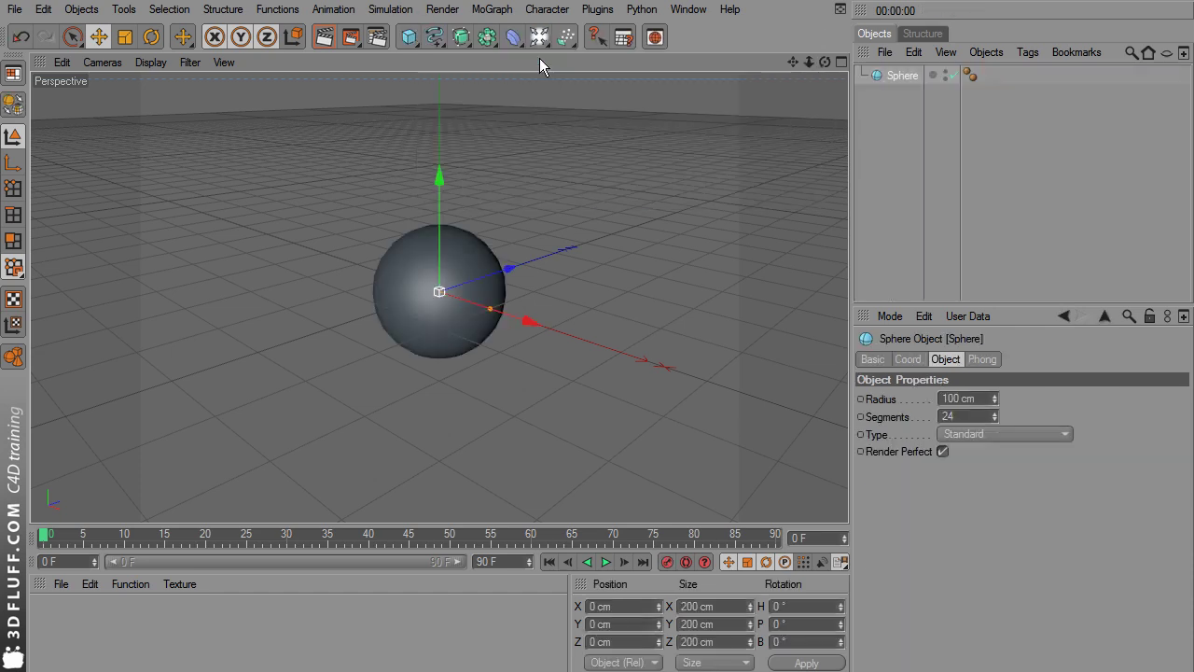
click(874, 362)
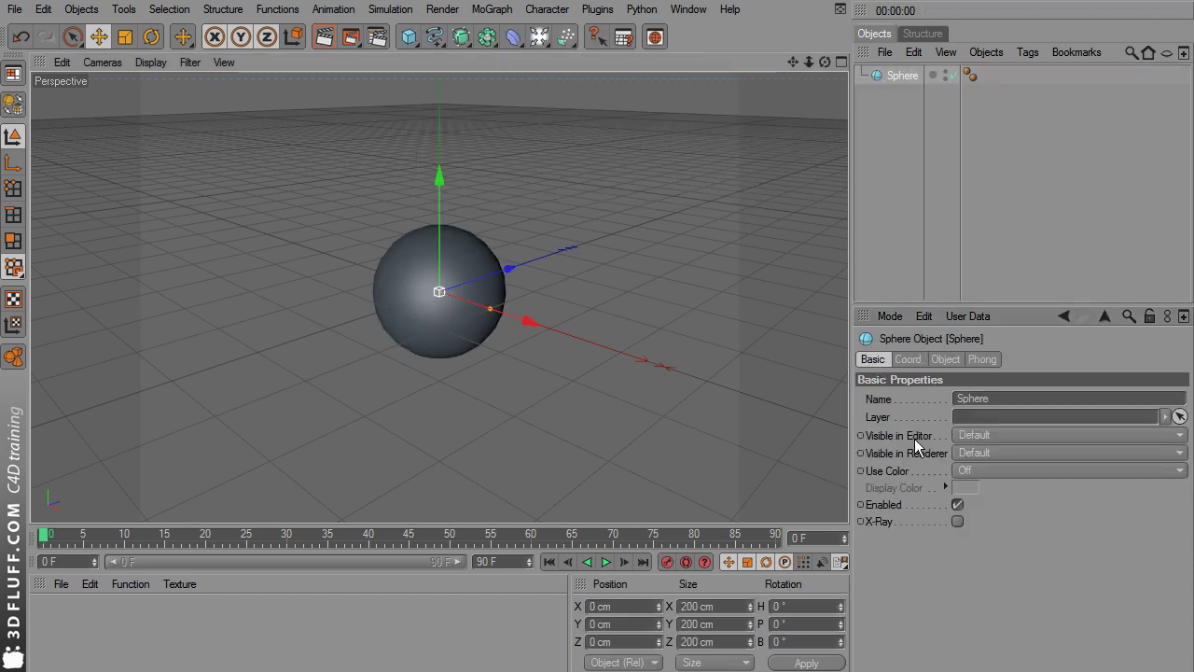
click(988, 468)
click(991, 523)
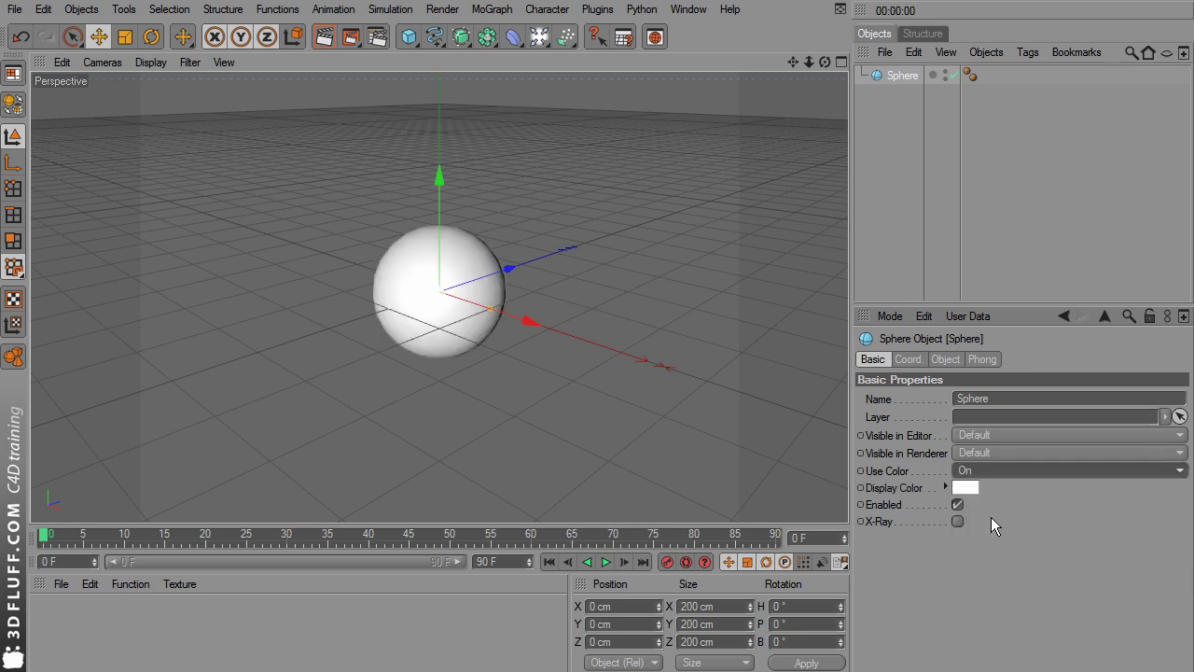
Step: Add a Hair object to the selected sphere, and add a Feathers Object to the scene
click(392, 9)
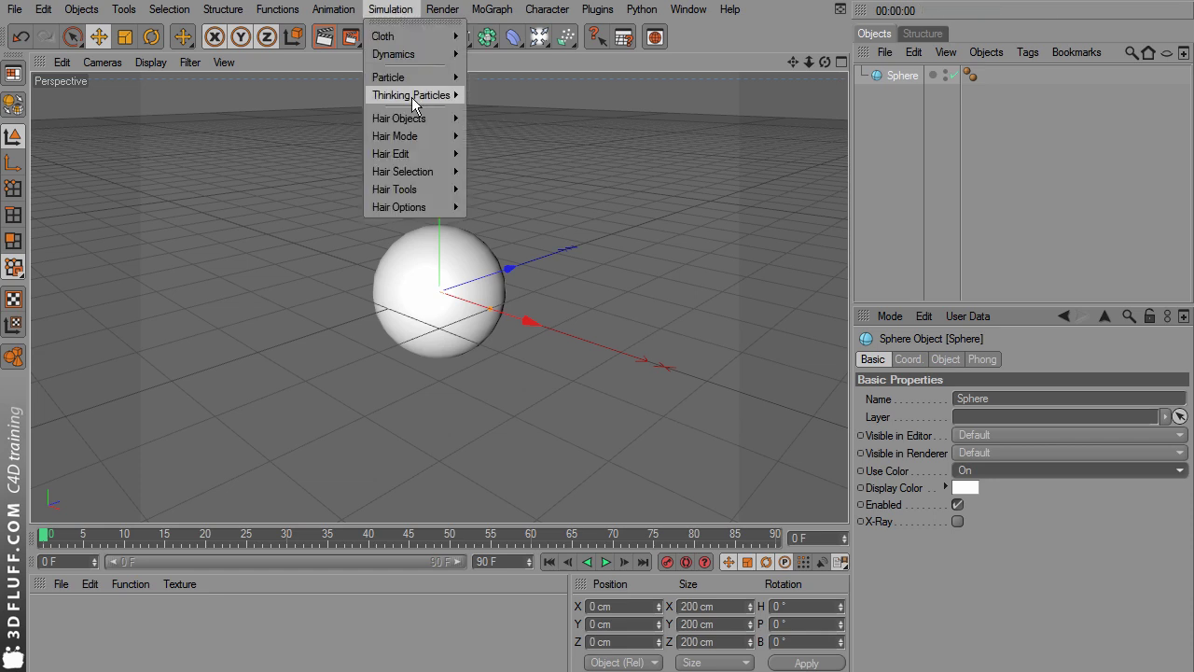
mouse_move(416, 116)
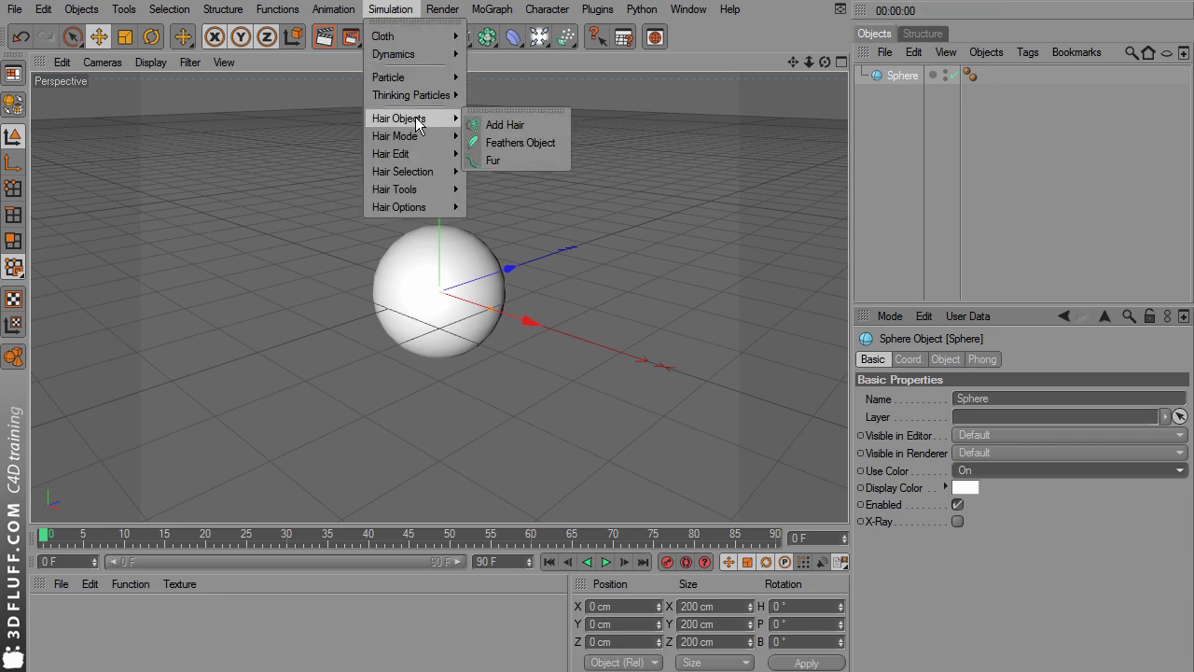
click(513, 126)
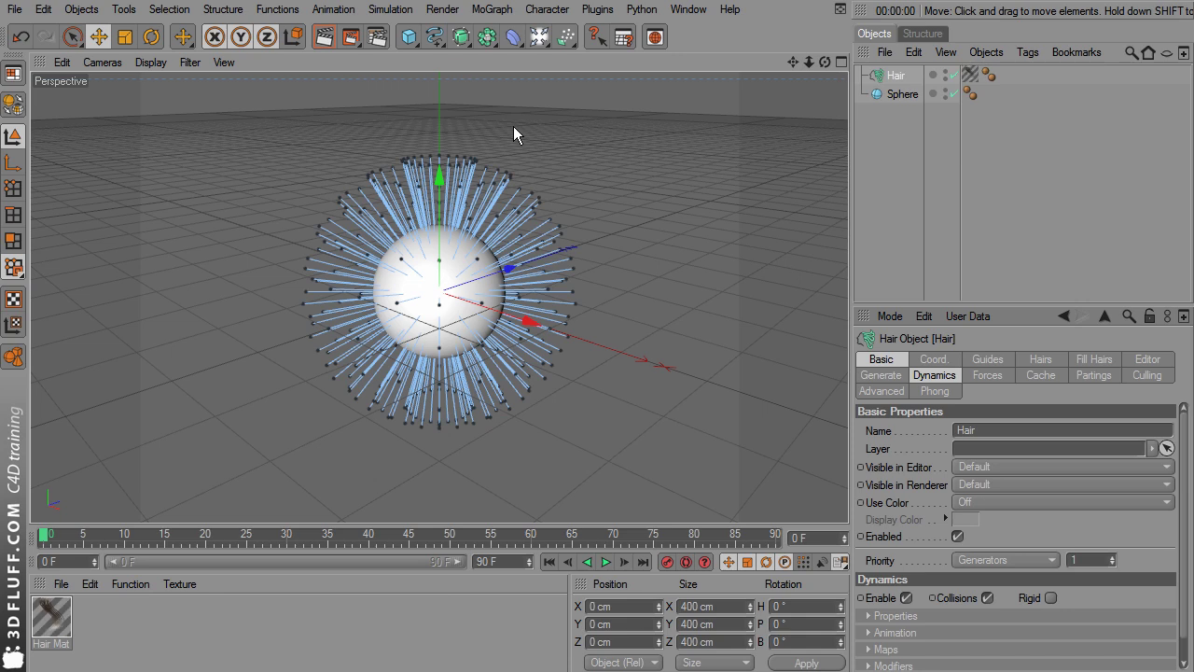
click(390, 10)
mouse_move(412, 117)
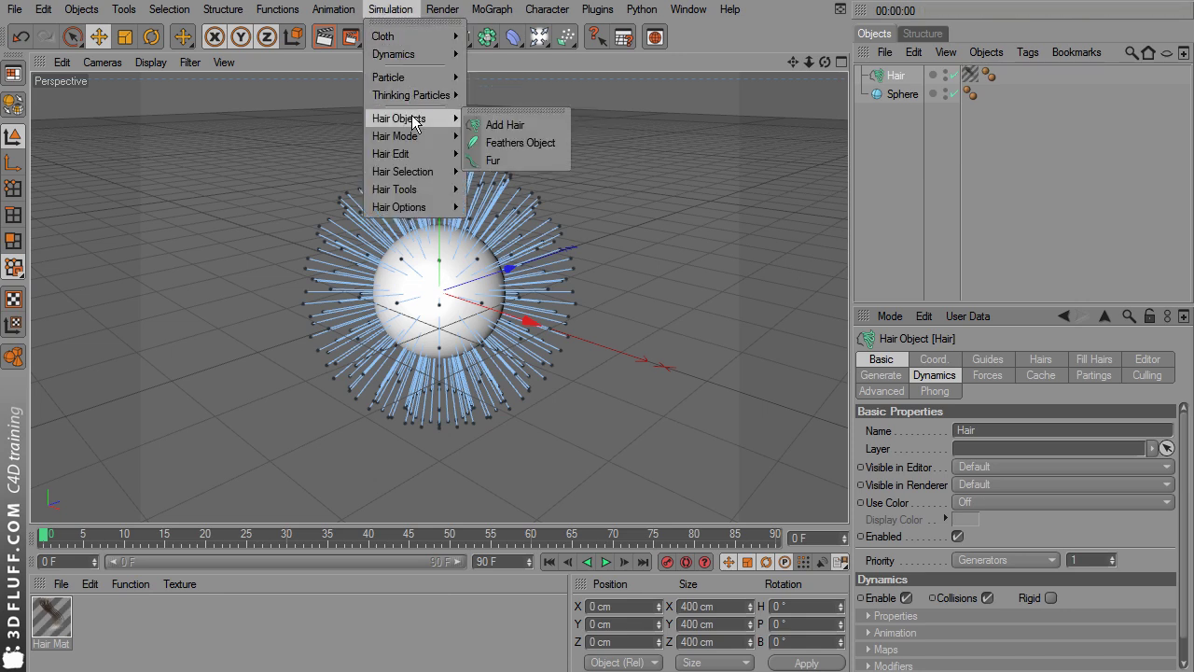
click(519, 142)
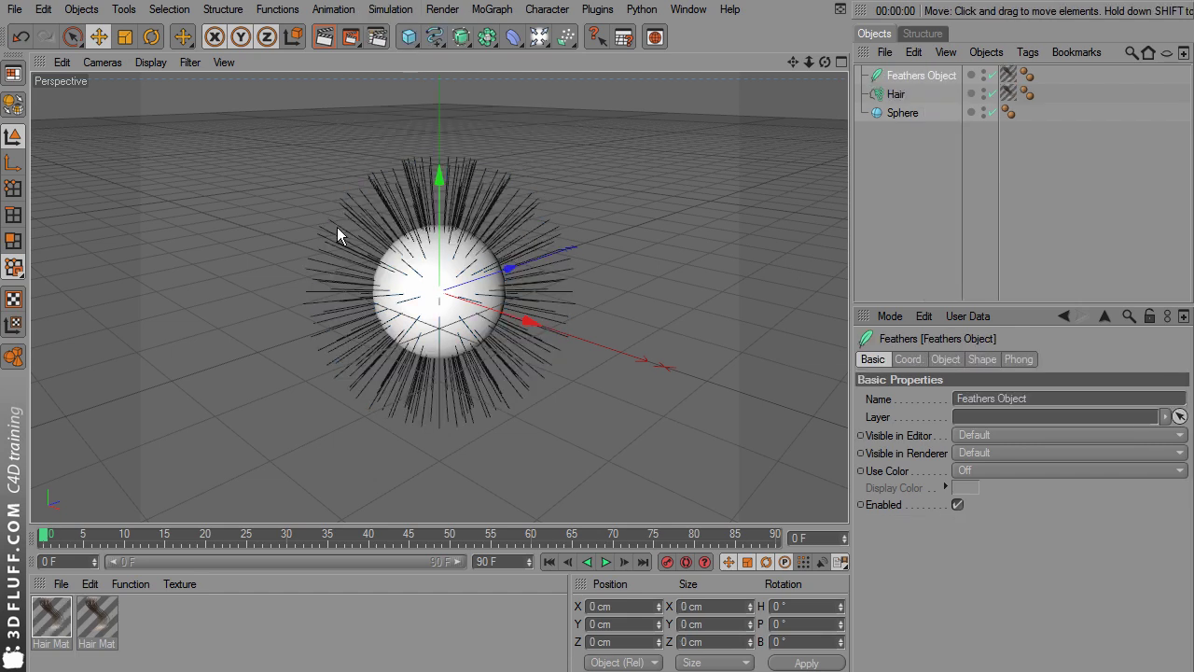
Step: Rename the Feathers Object's hair material as feather
click(52, 638)
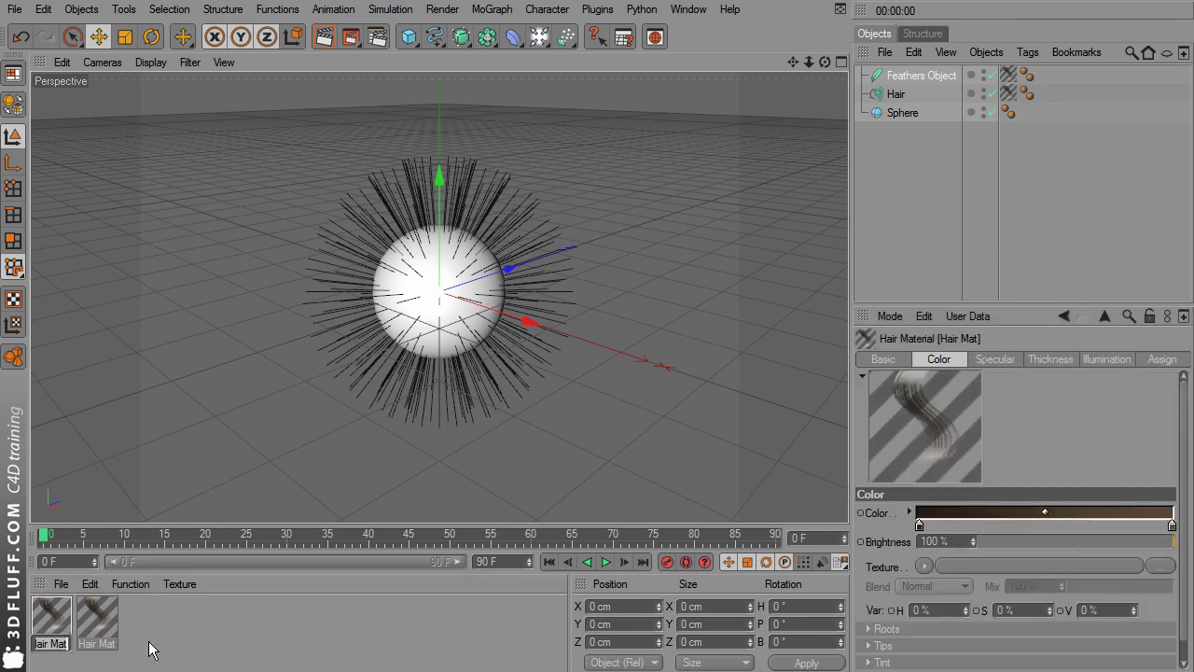
text(feather)
key(Return)
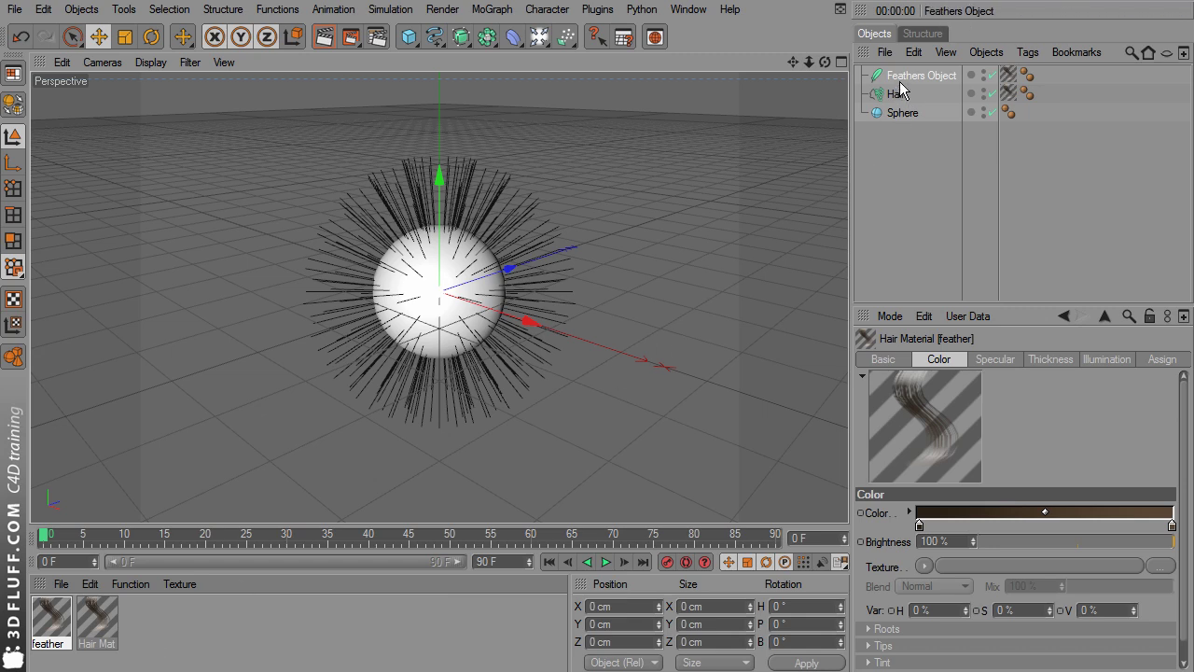
Step: Nest the Hair object under the Feathers Object and set its guide count to 7
drag(897, 101, 903, 81)
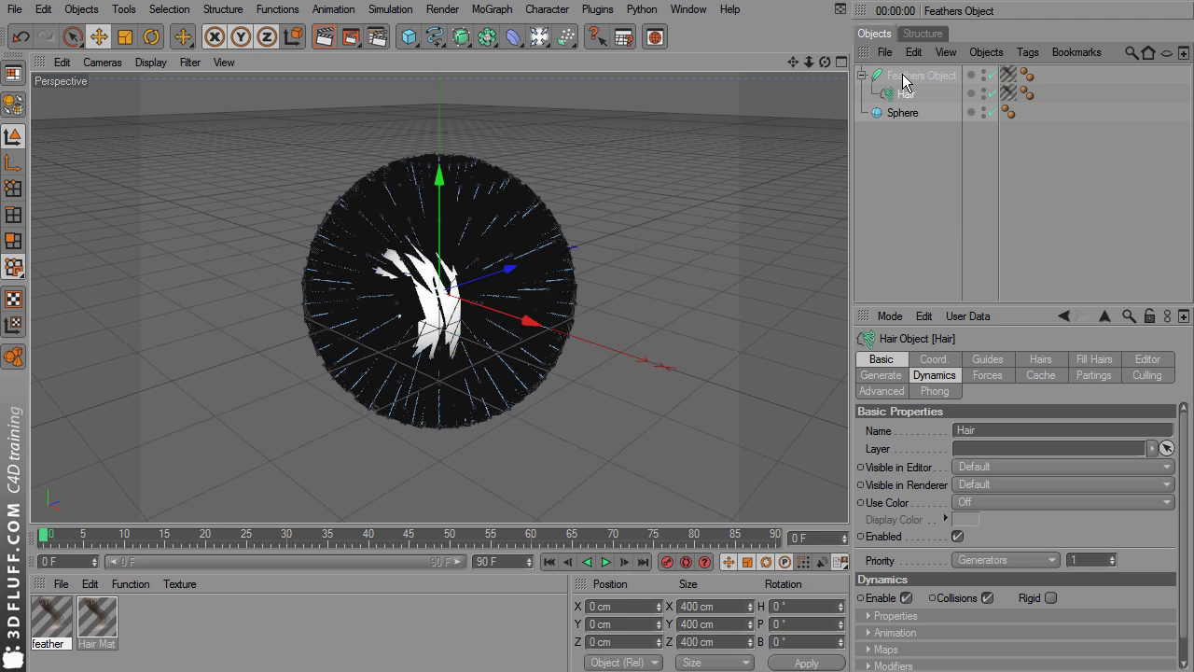
click(992, 364)
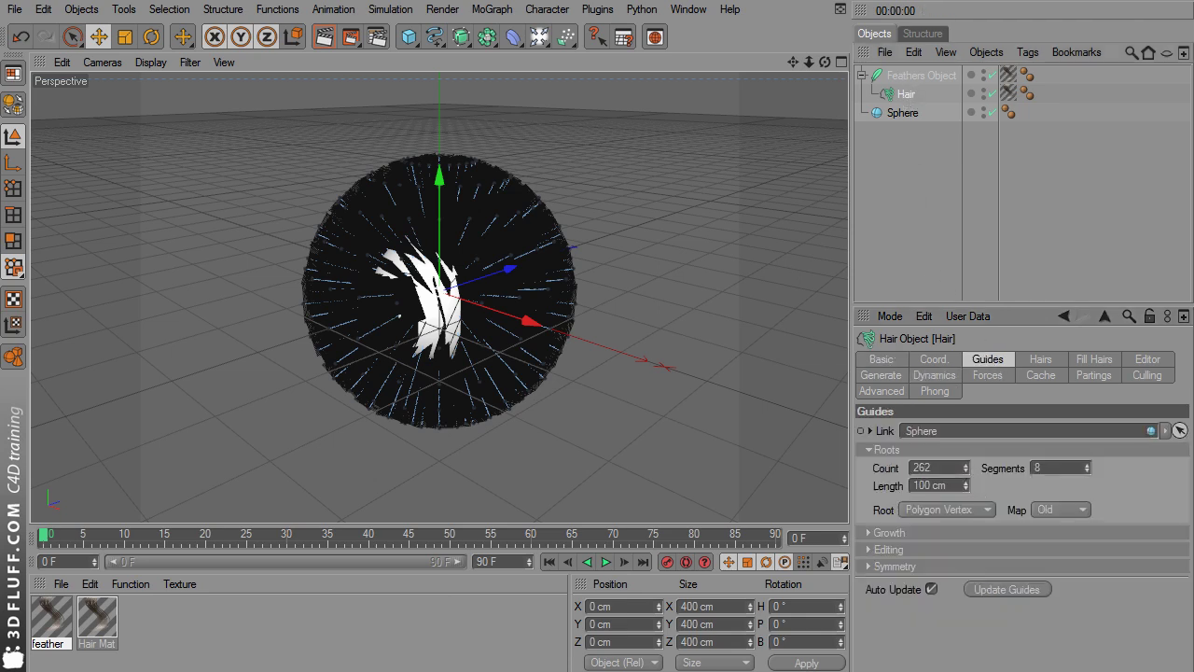
mouse_move(965, 468)
mouse_down()
mouse_move(965, 560)
mouse_move(973, 472)
mouse_up()
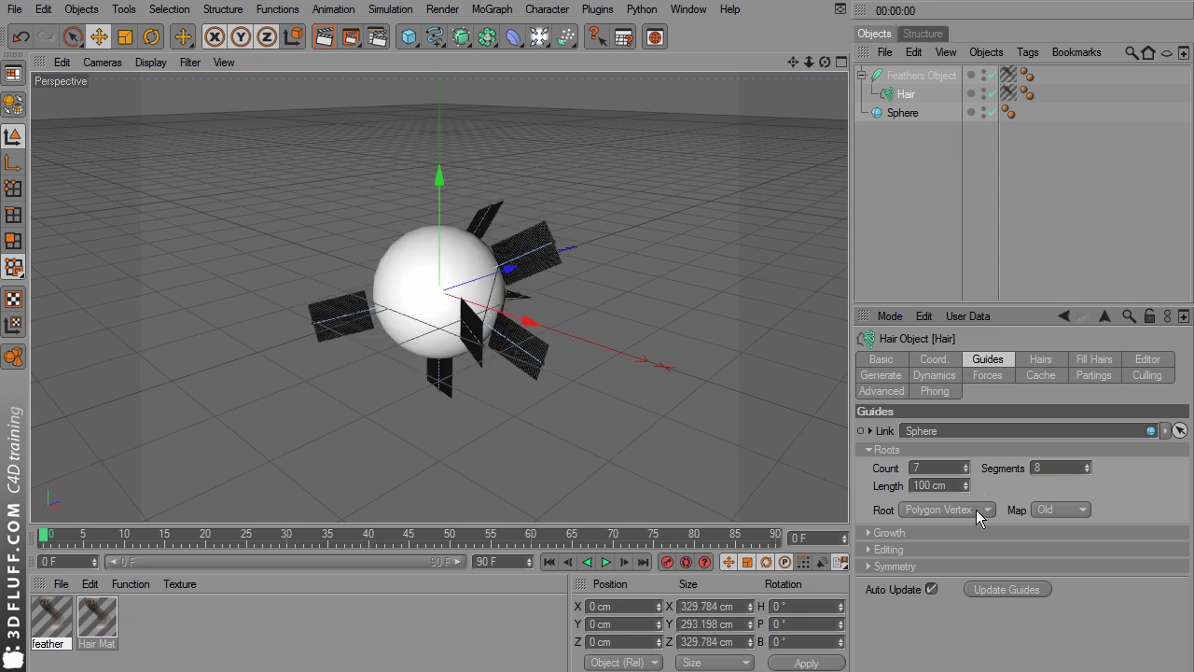
Step: Set the root placement of the Hair object's hairs to As Guides, test-rendering the view before and after the change
click(323, 37)
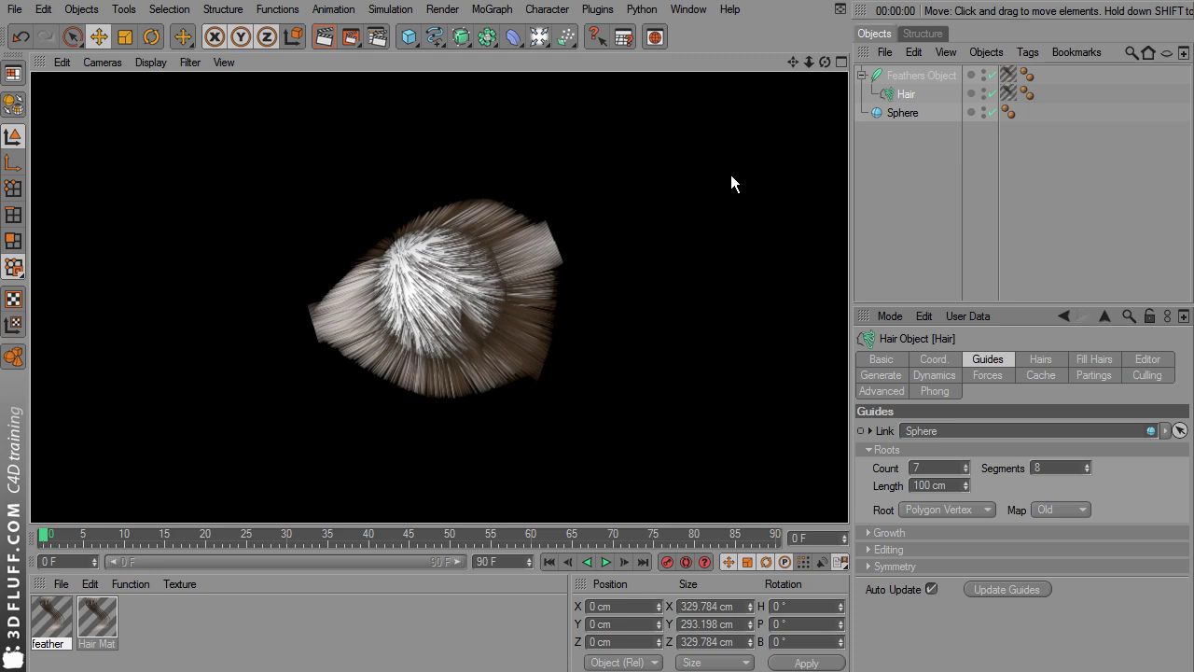
click(904, 91)
click(1041, 361)
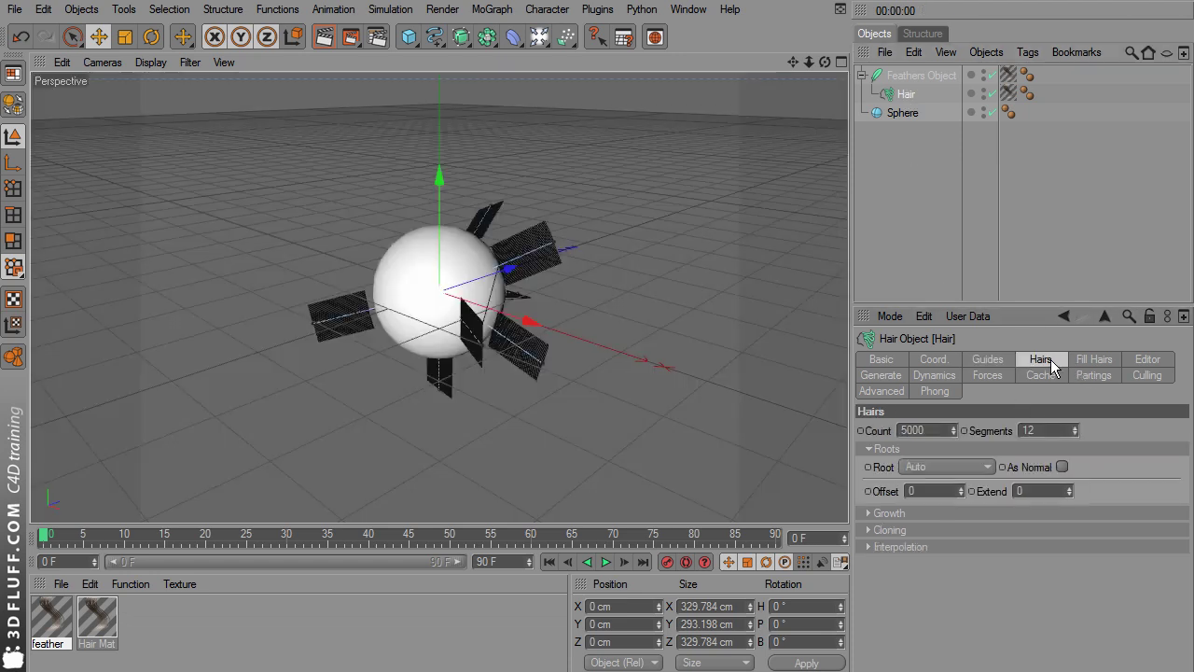
click(907, 468)
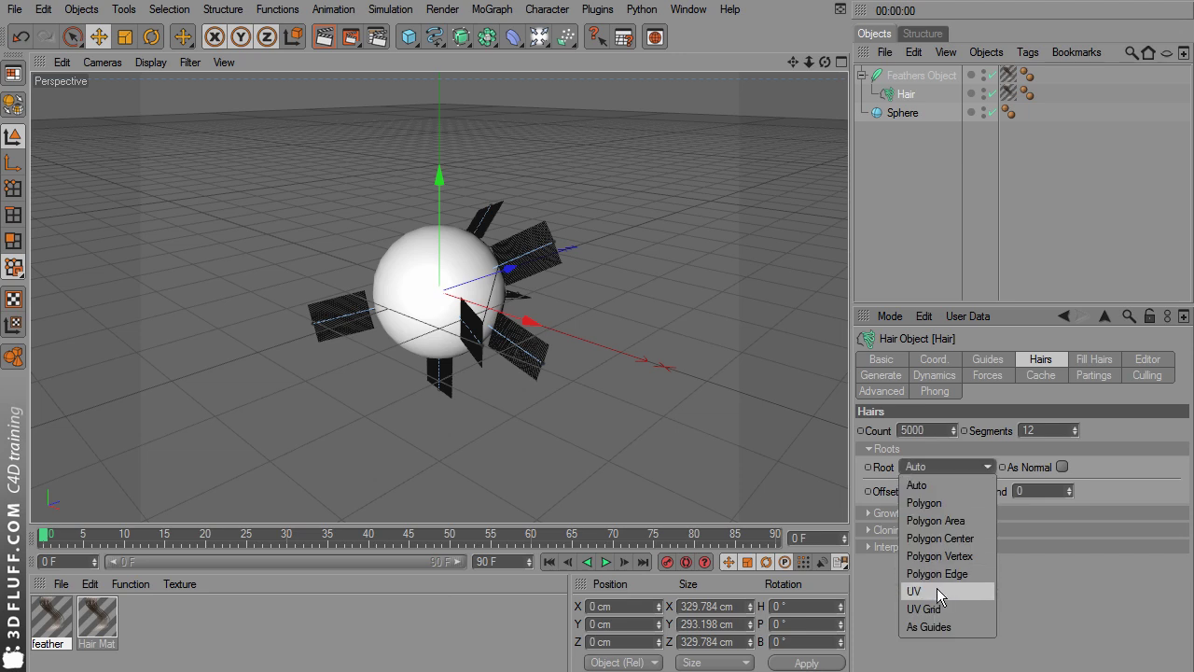
click(933, 630)
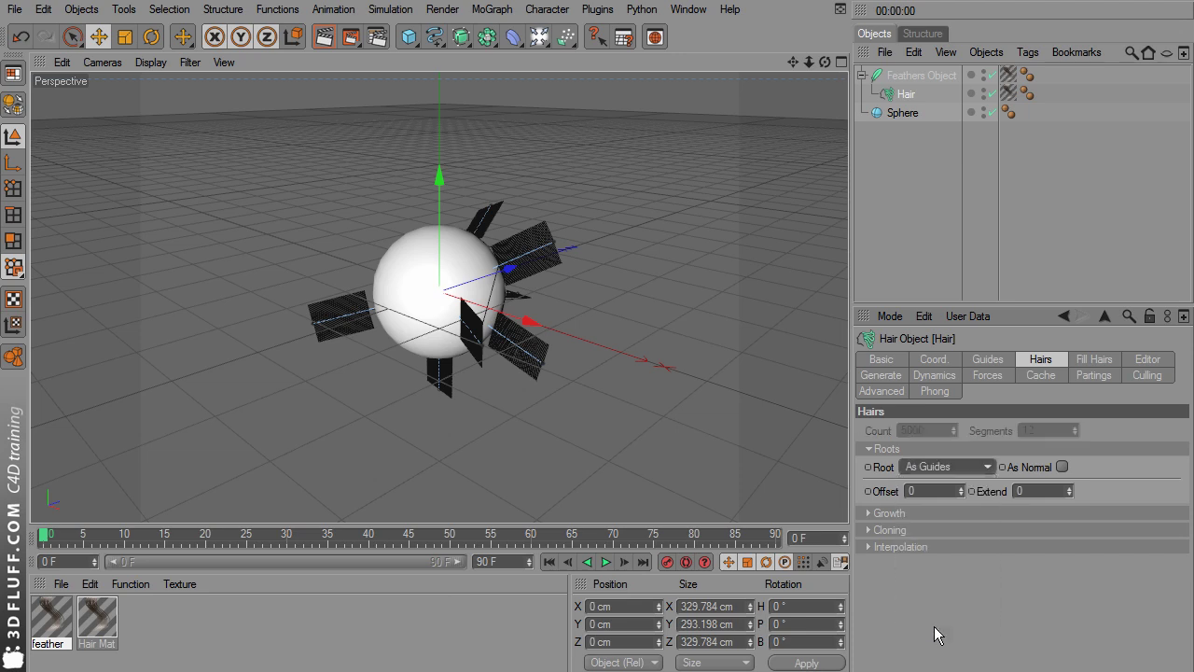
click(322, 38)
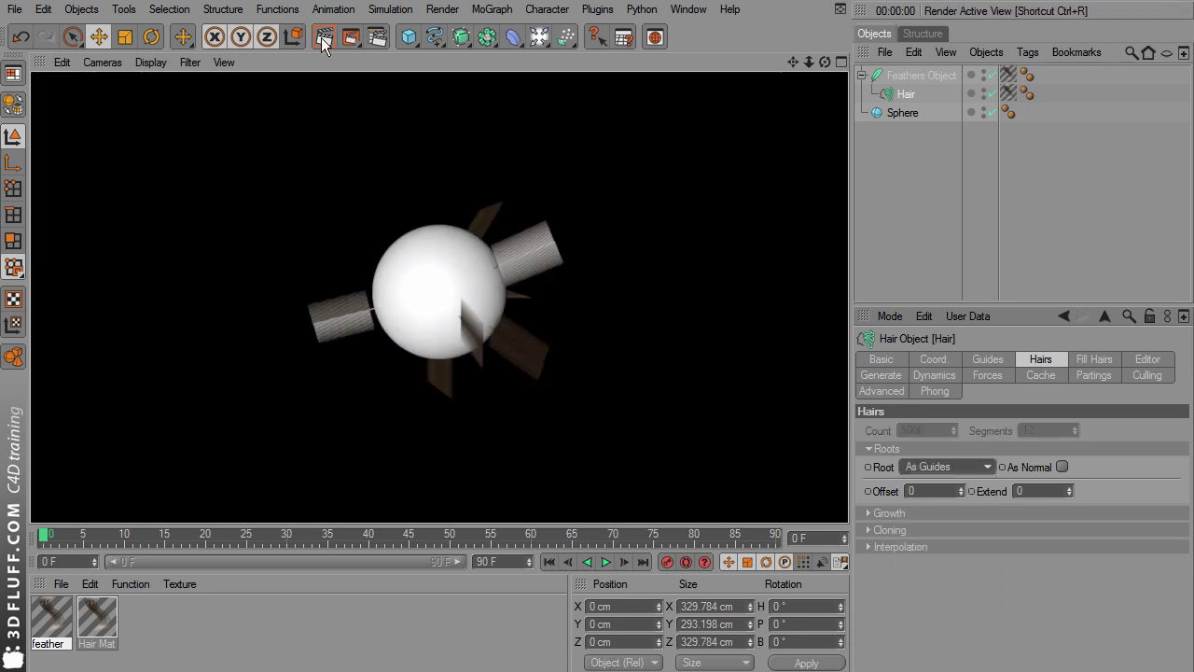
Step: Render a closer view of the sphere to inspect the feather strands
alt+right_drag(280, 172, 419, 172)
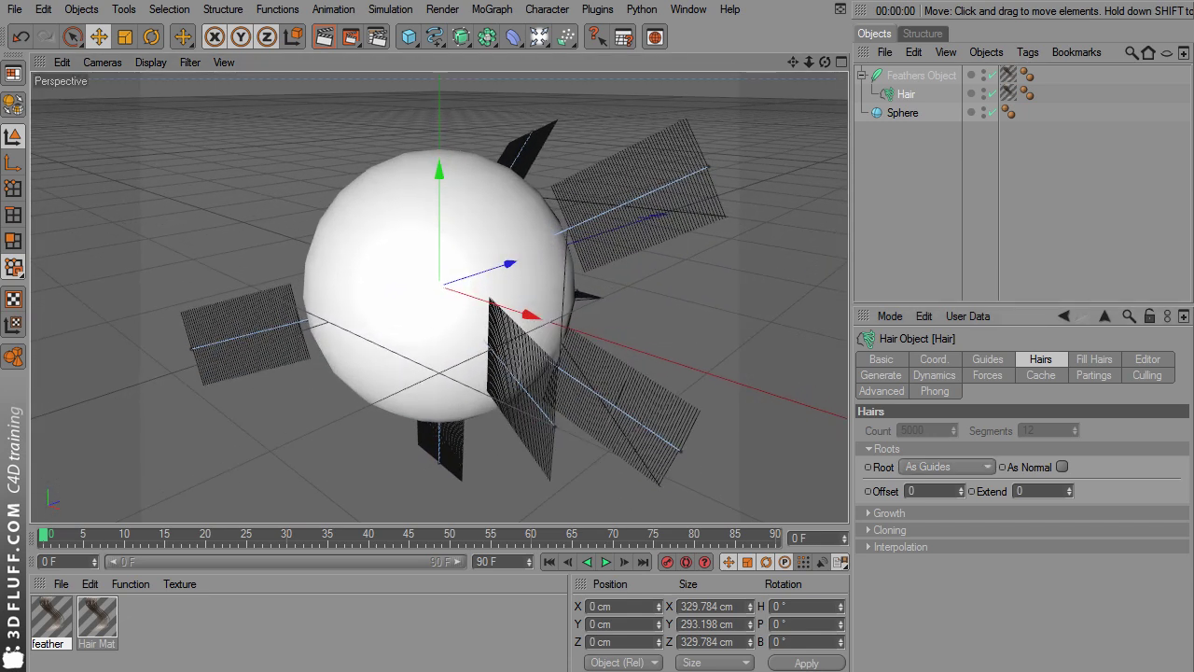
click(314, 41)
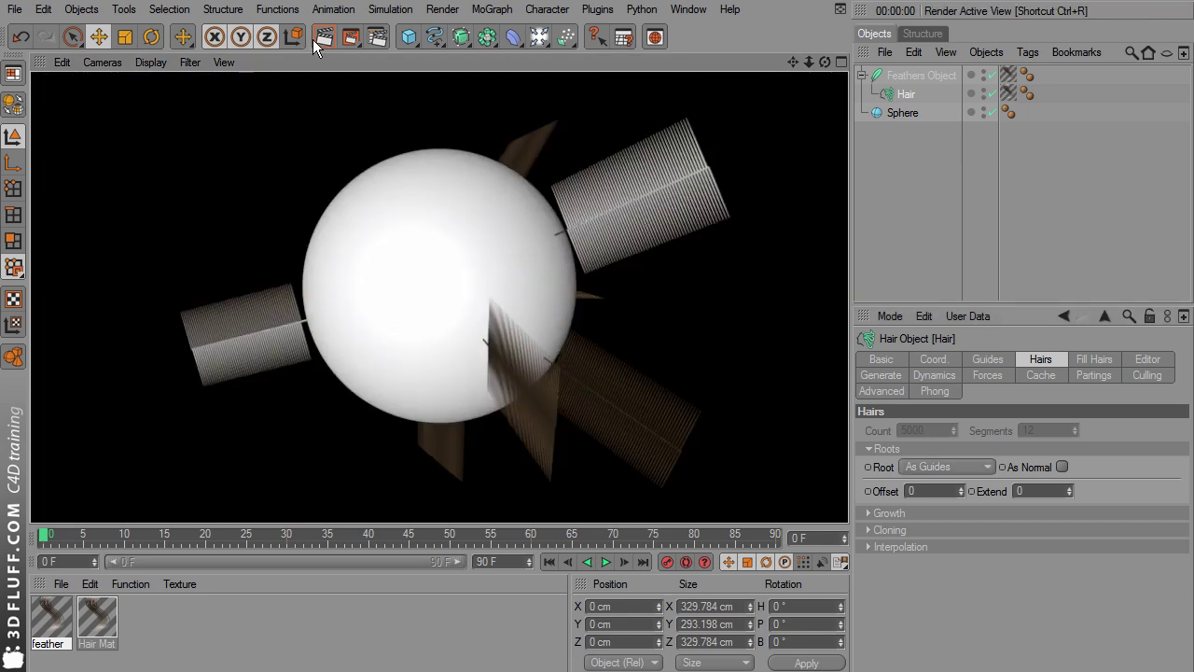
click(416, 141)
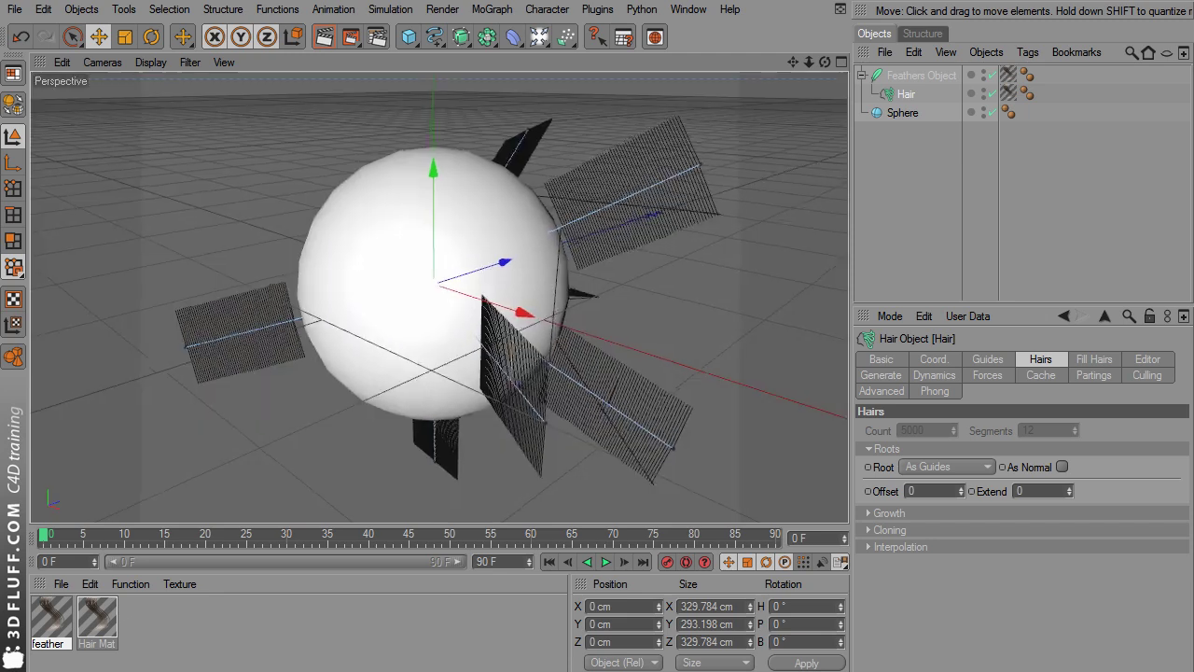
Step: Start an interactive render region and extend it to enclose the whole sphere and its feathers
drag(347, 39, 439, 74)
drag(439, 411, 439, 514)
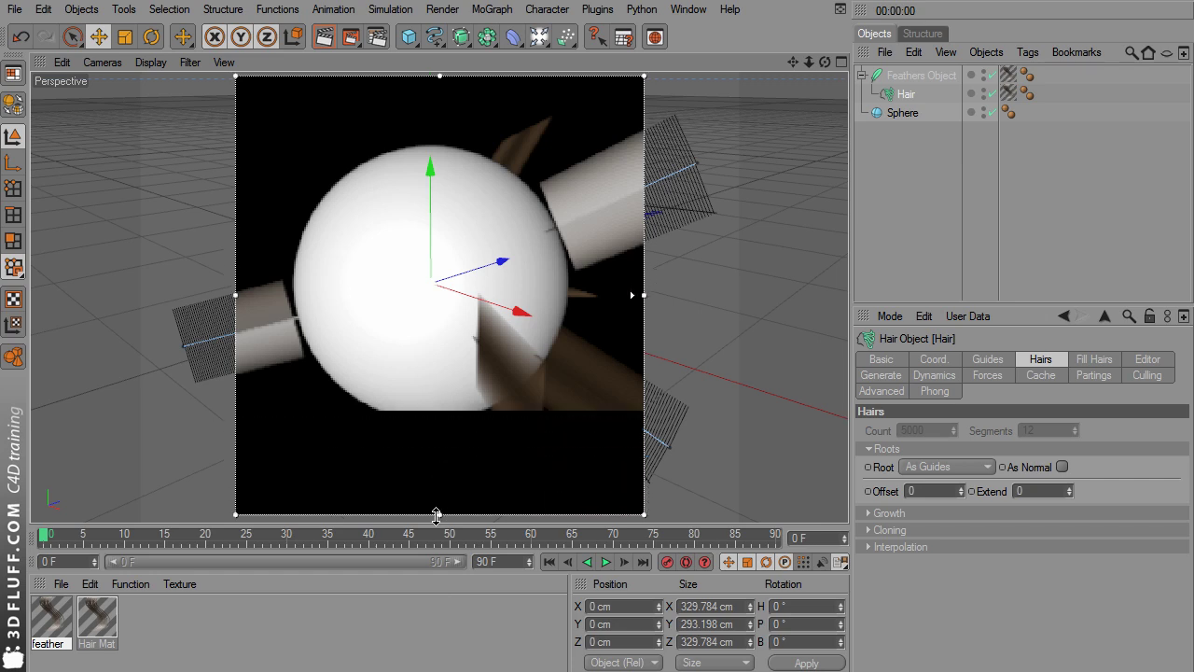
drag(644, 294, 712, 295)
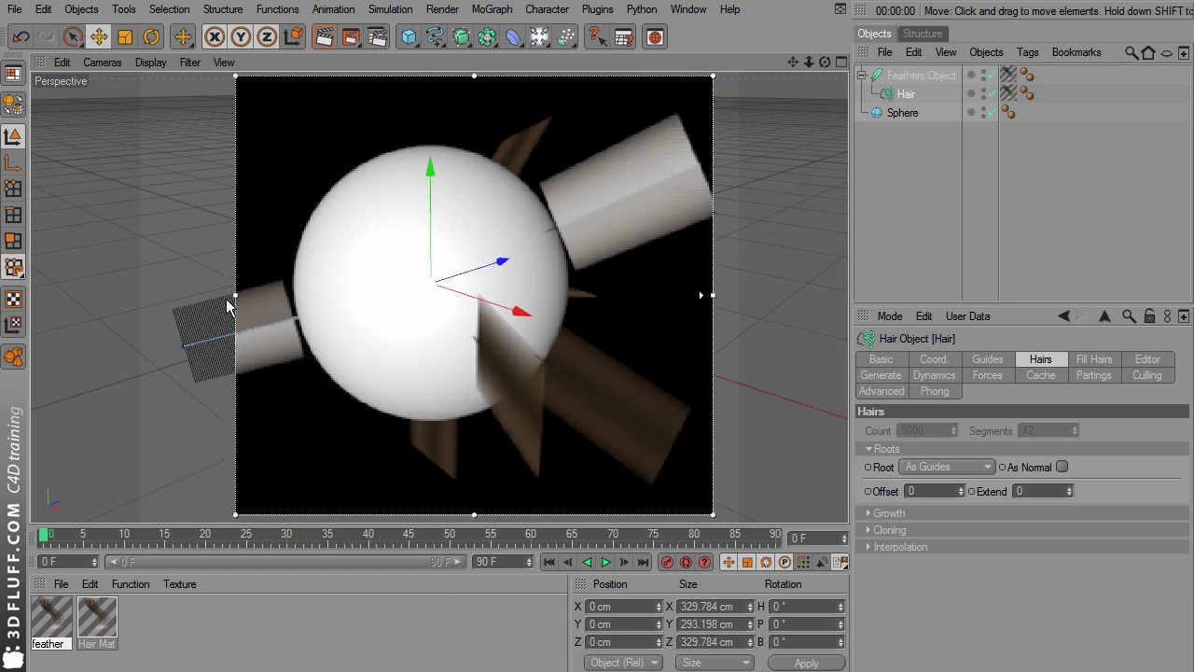
drag(236, 295, 144, 295)
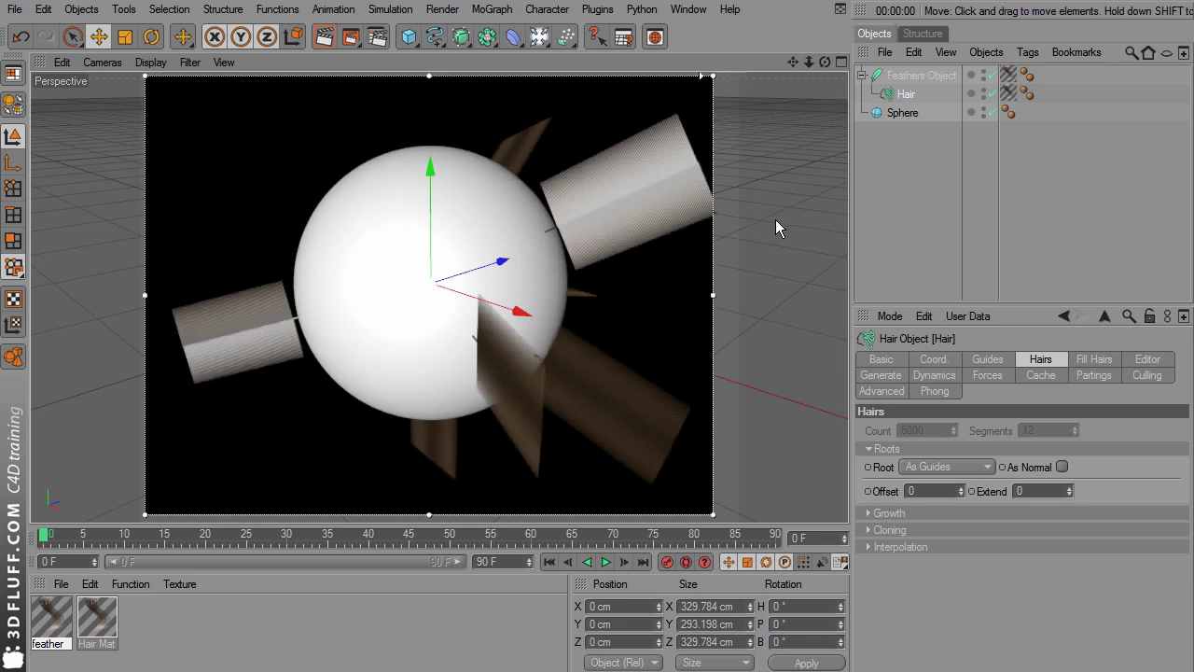
Step: Taper the feathers to a pointed tip by moving the end points of both Feathers Object Shape curves to zero width
click(899, 78)
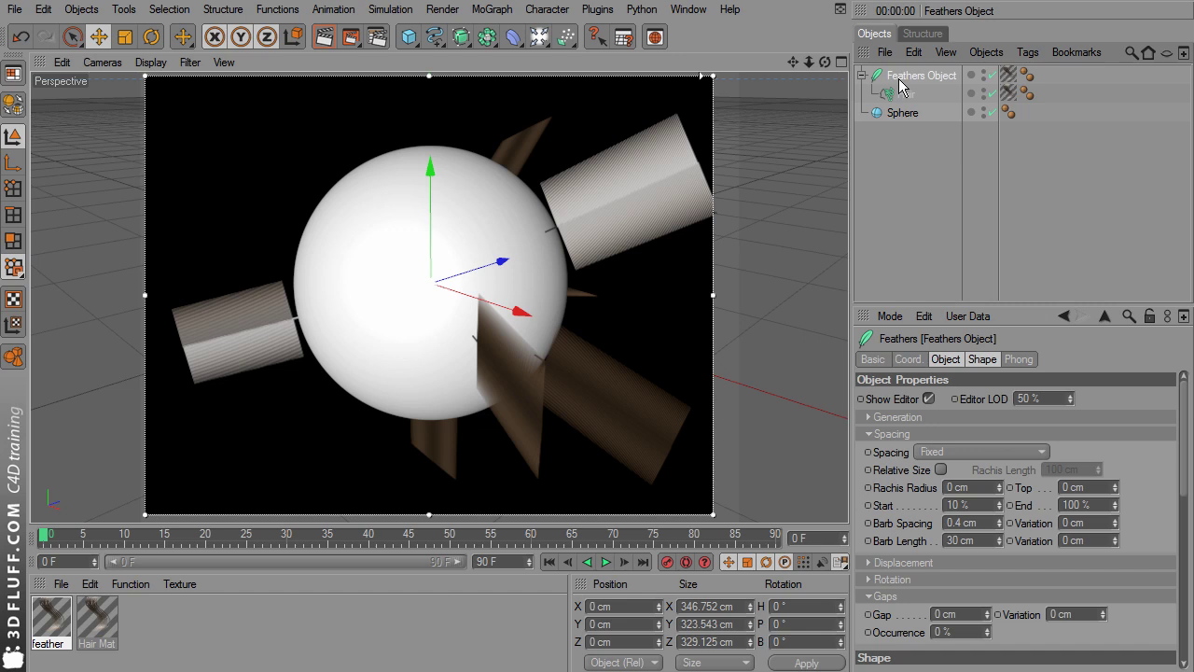
click(981, 359)
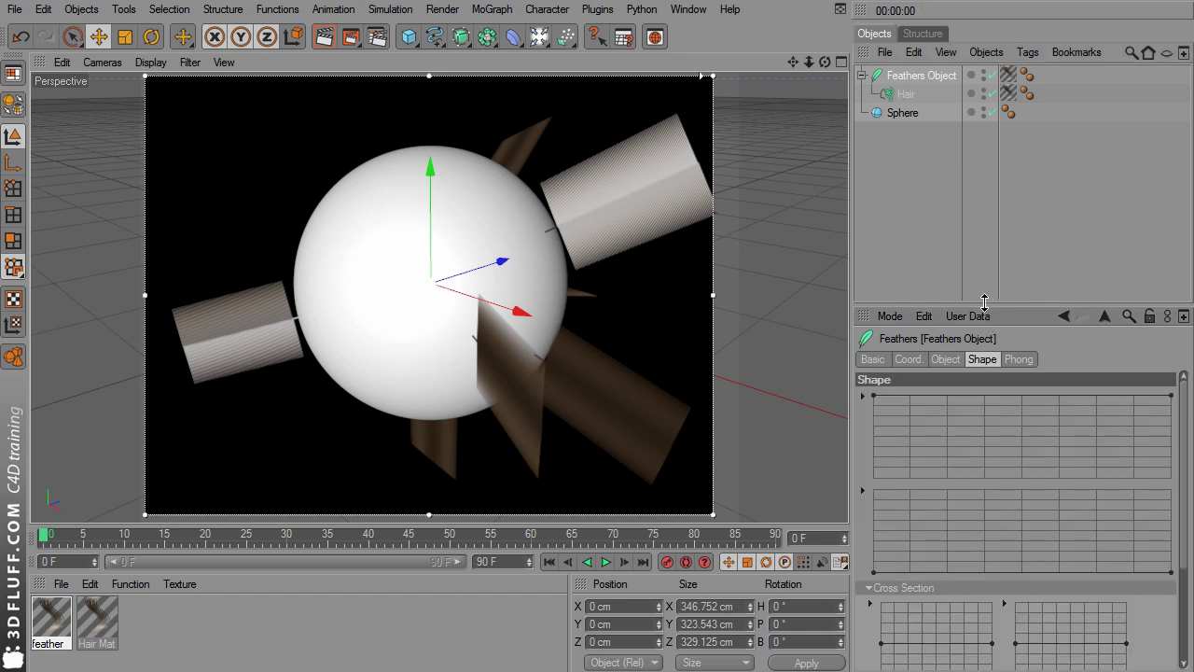
drag(984, 308, 985, 180)
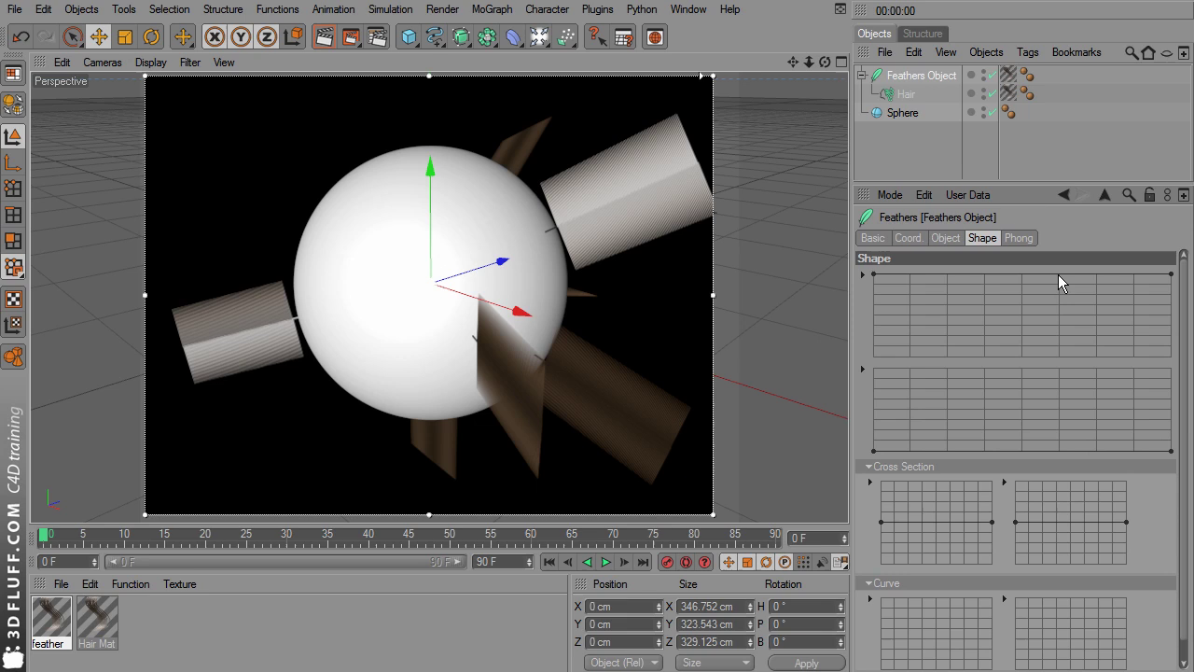
click(1172, 274)
drag(1171, 274, 1171, 358)
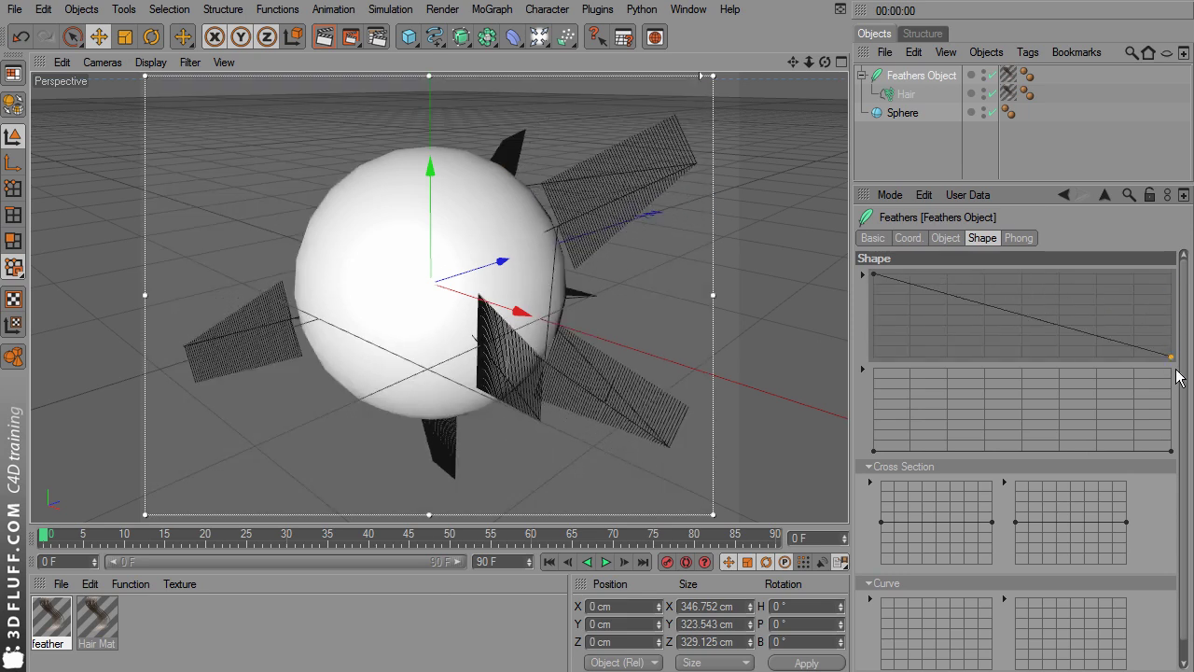
drag(1172, 451, 1173, 367)
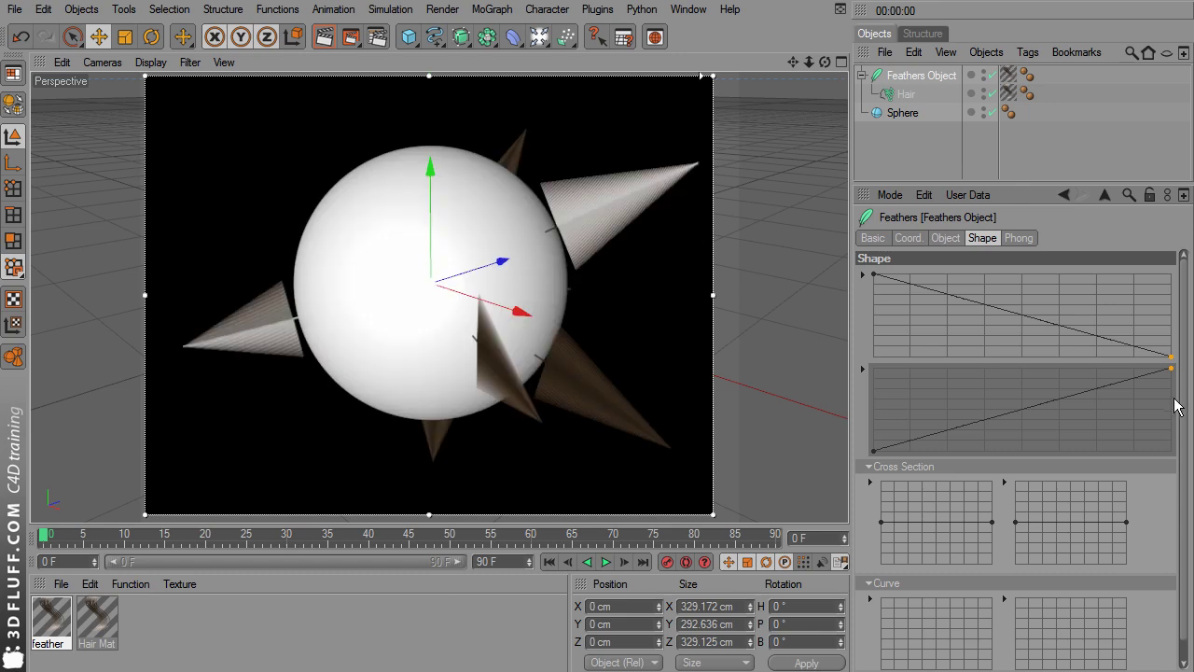
Step: Add a point about three quarters along each Shape curve to widen the feathers near the tip, and turn off the interactive render region
click(1094, 333)
drag(1095, 333, 1099, 300)
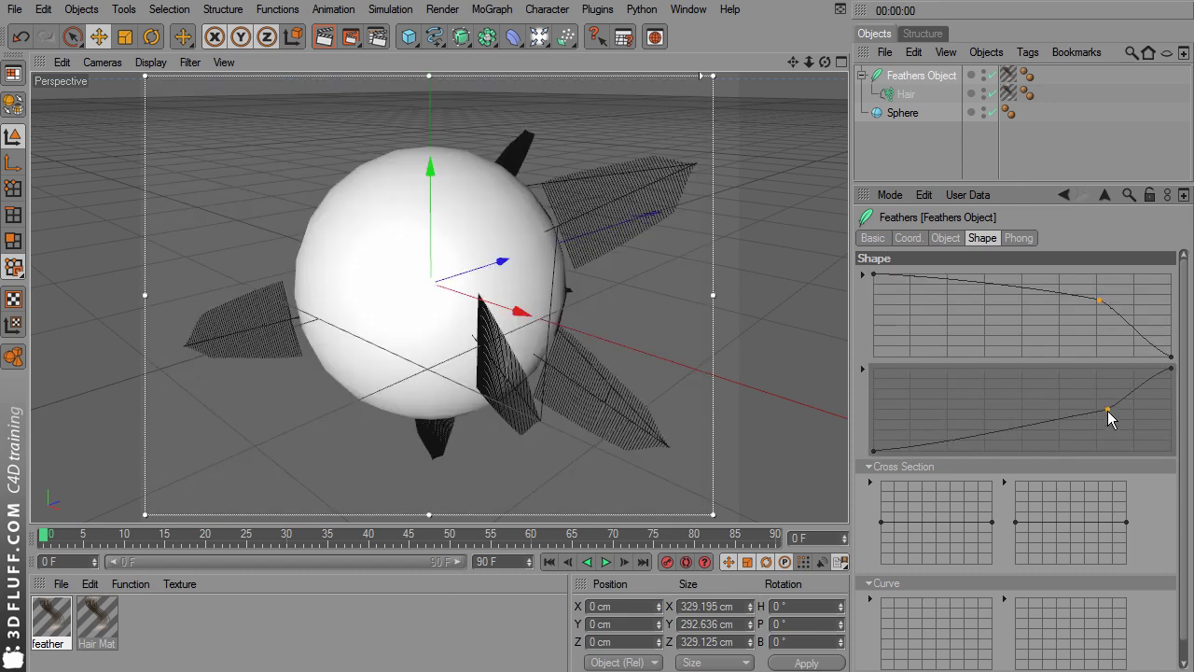
drag(1107, 411, 1107, 427)
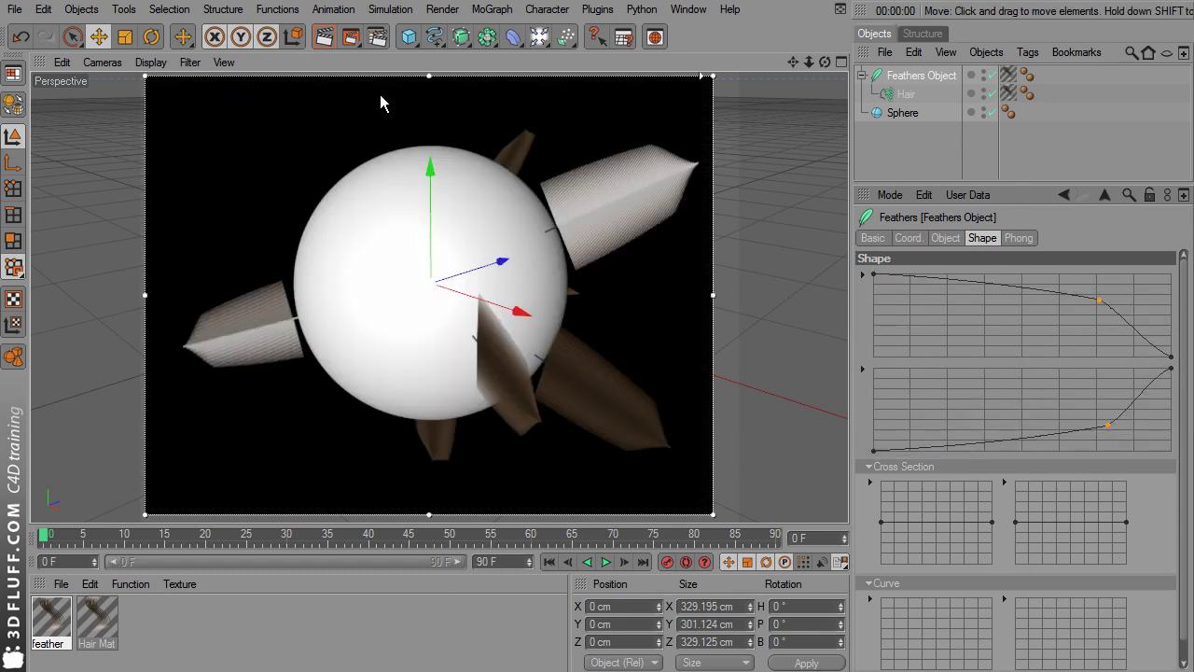
drag(351, 38, 413, 207)
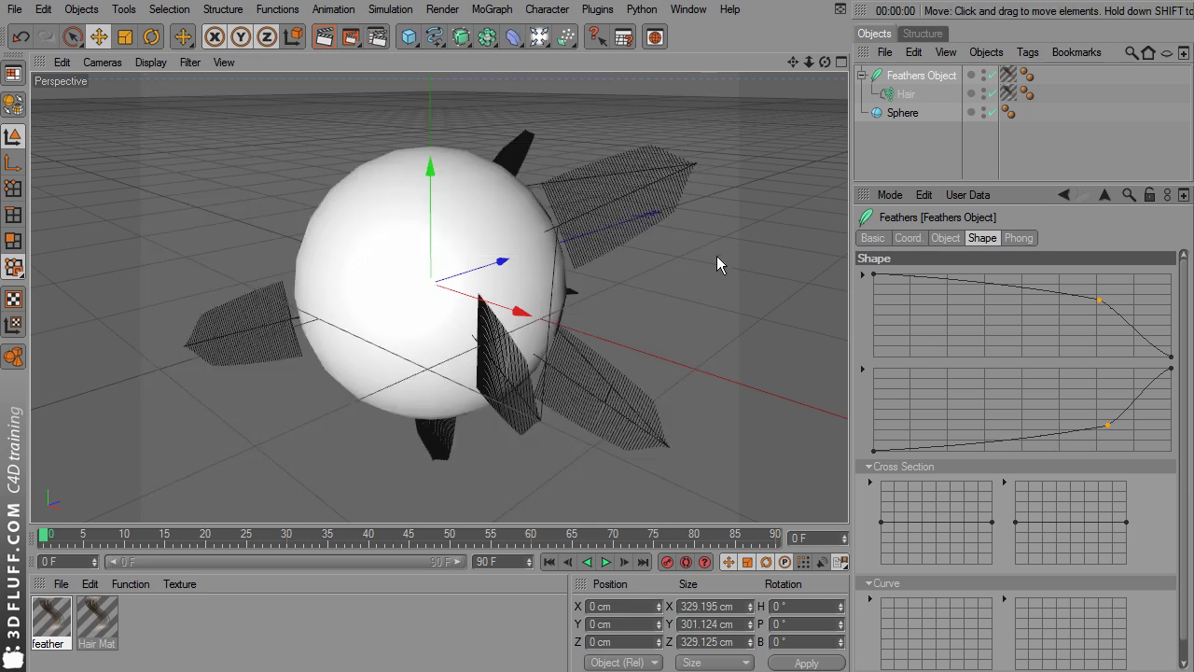
Step: Narrow the feather base to zero width on both Shape curves and add a widening point about a quarter along each
drag(874, 274, 860, 368)
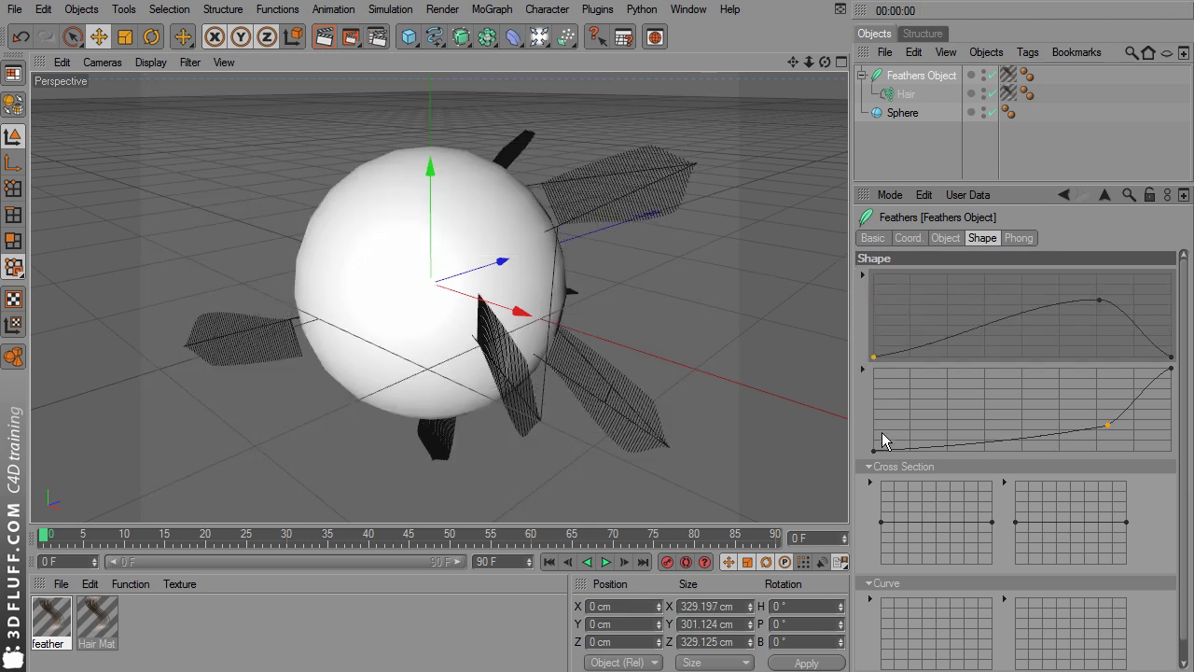
drag(874, 450, 866, 370)
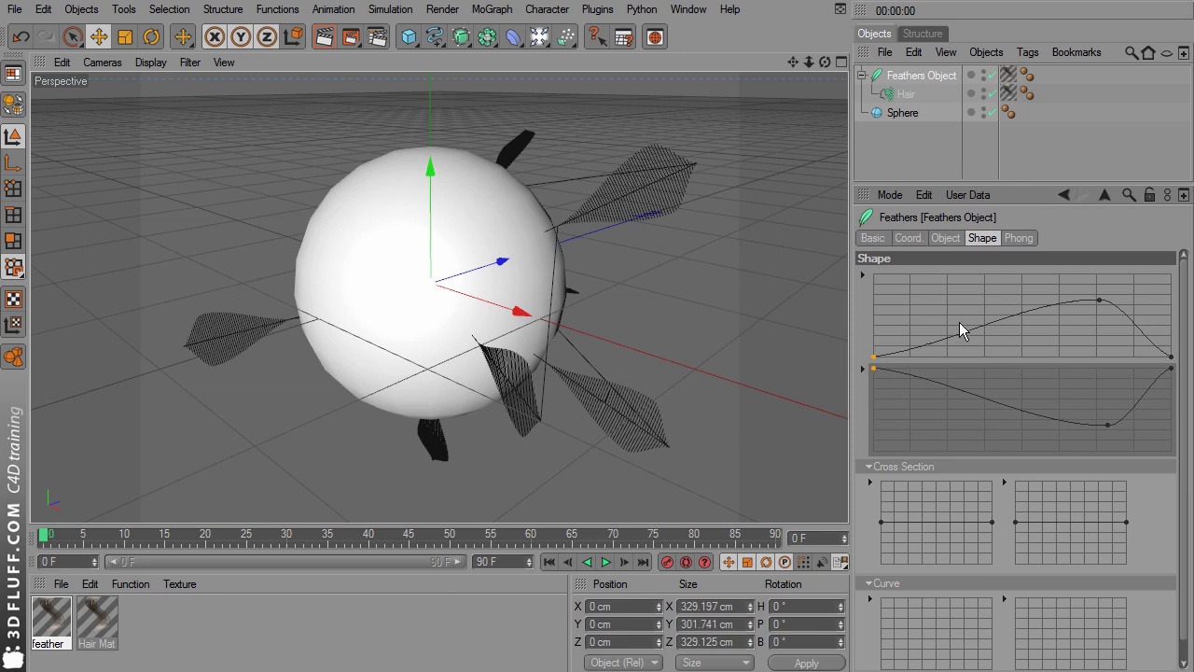
ctrl+drag(955, 325, 941, 297)
ctrl+drag(949, 378, 943, 417)
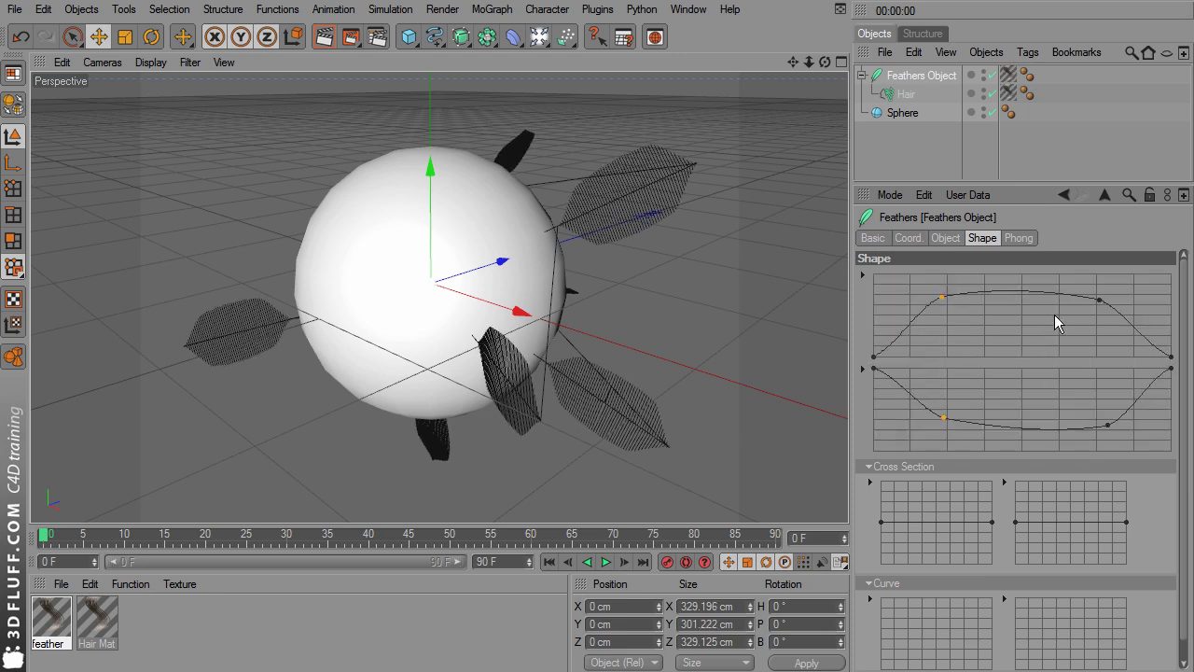
Step: Pull the near-tip points of both Shape curves inward to narrow the feathers towards the tip
drag(1094, 299, 1097, 316)
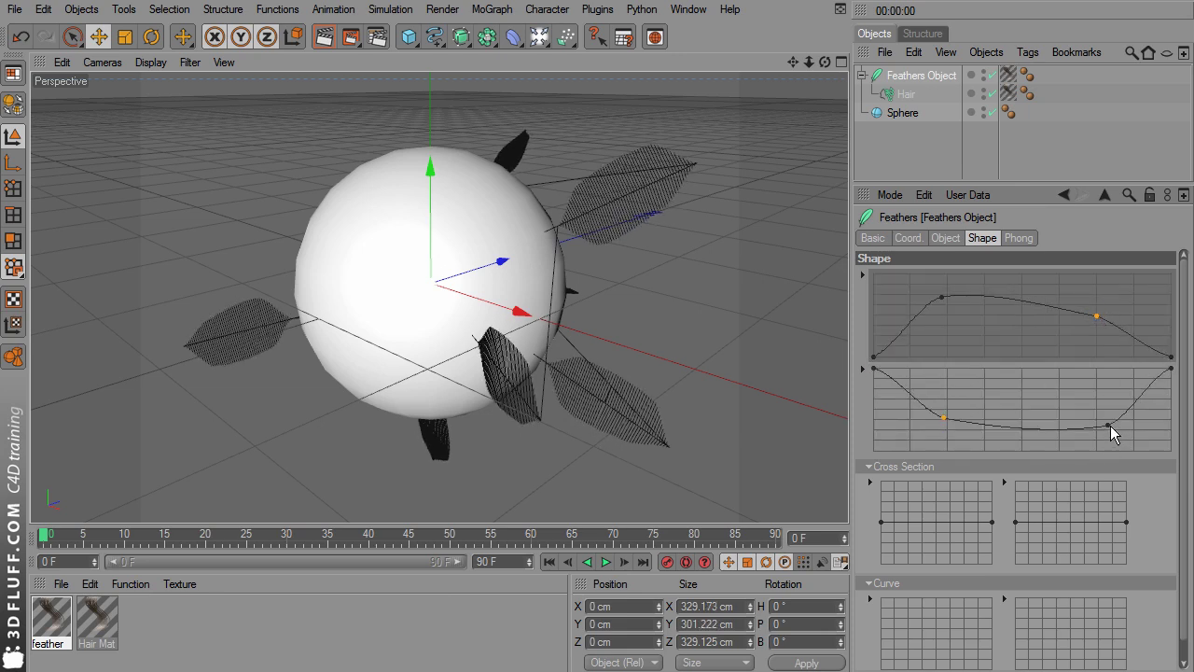
drag(1109, 425, 1106, 407)
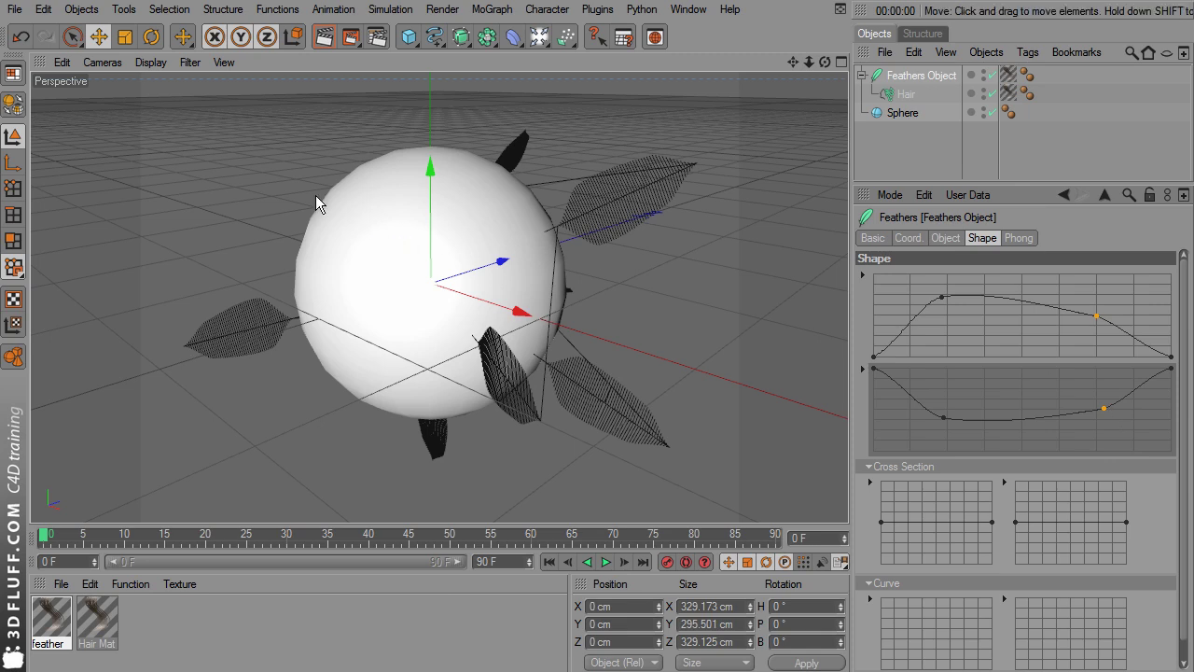
alt+right_drag(277, 213, 392, 213)
alt+middle_drag(277, 213, 513, 151)
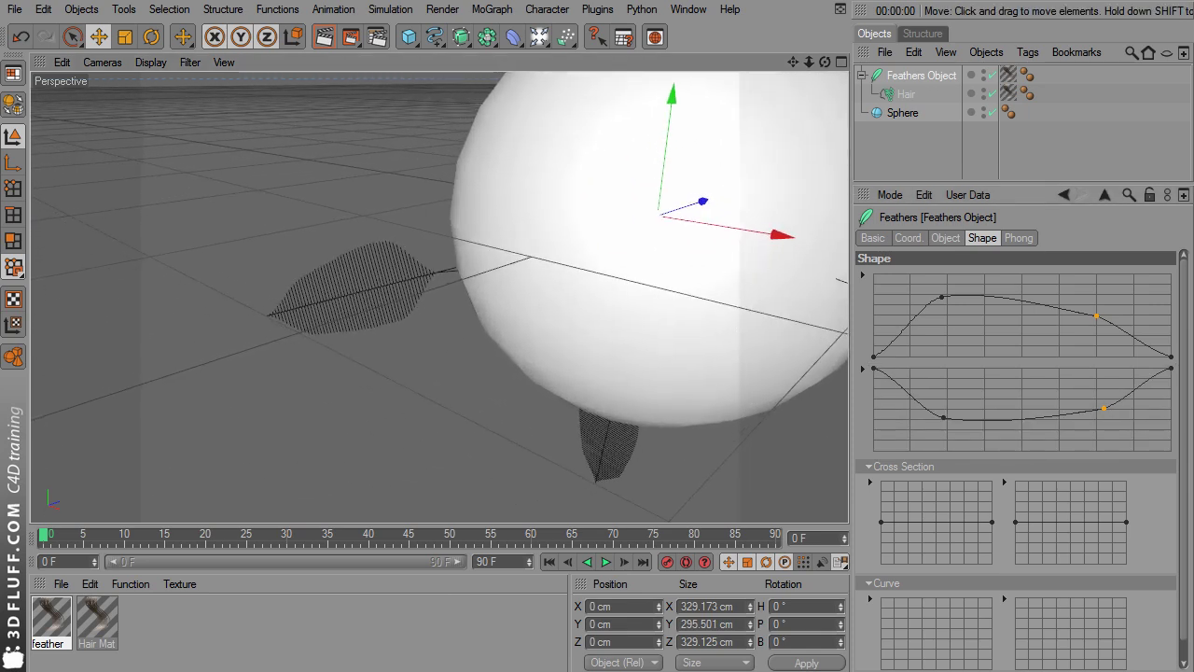
alt+right_drag(253, 212, 401, 213)
alt+middle_drag(252, 212, 379, 221)
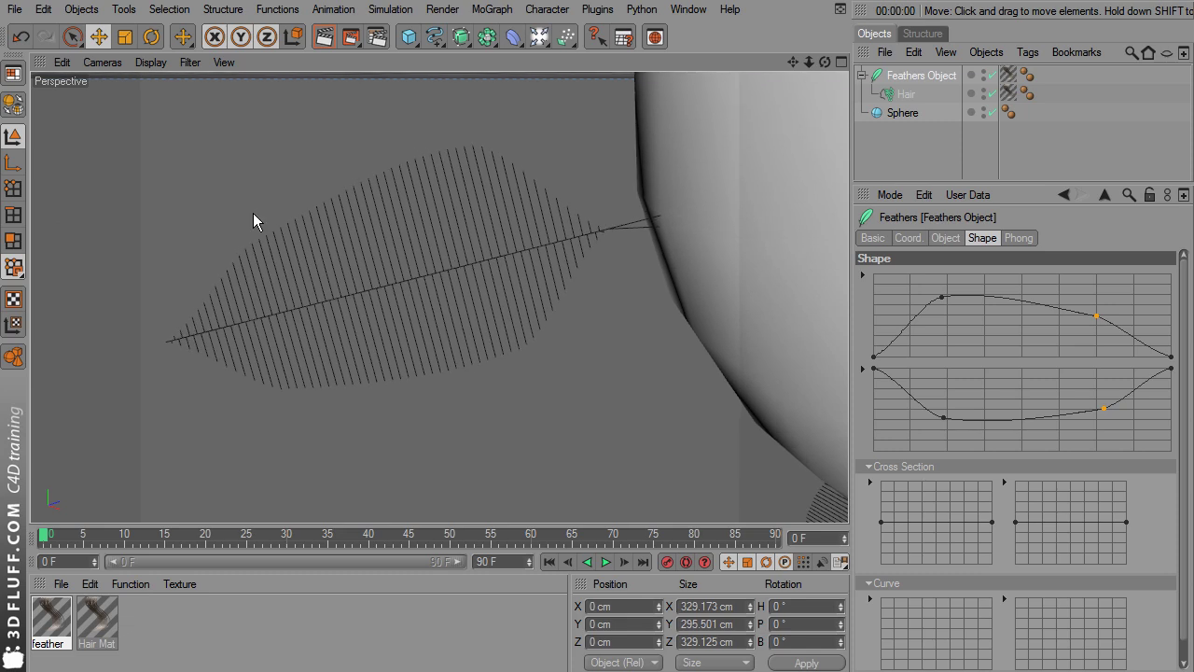
Step: Smooth both Shape curves by reducing the Tension of each to 0
click(861, 276)
drag(1126, 411, 973, 417)
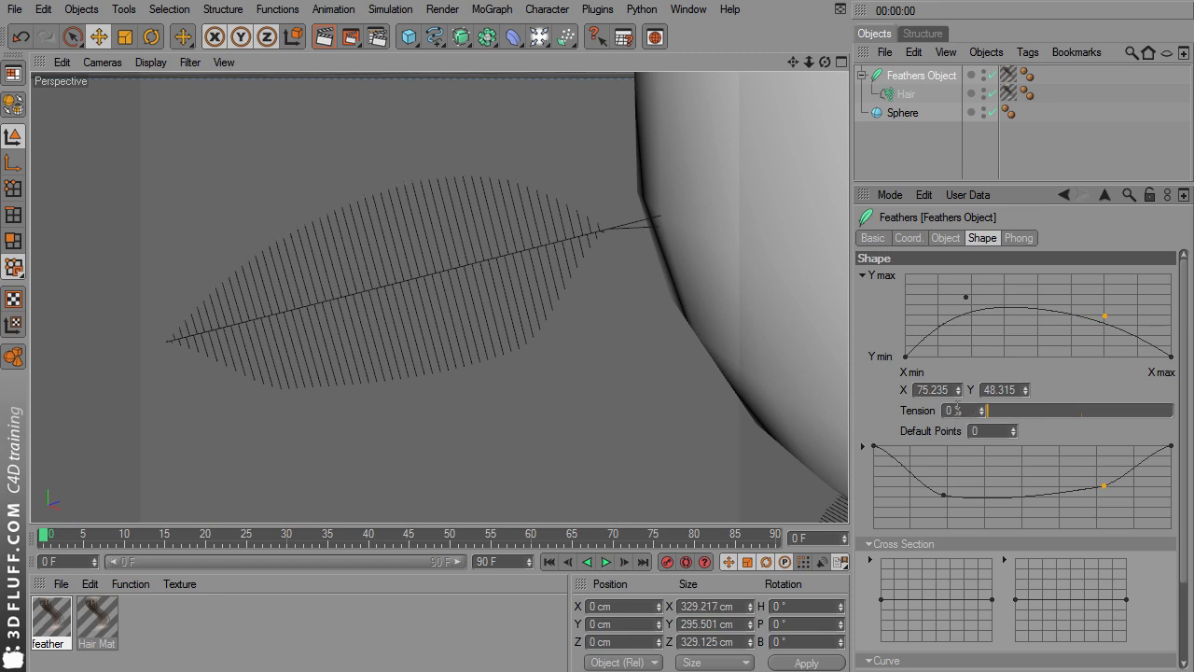
click(863, 274)
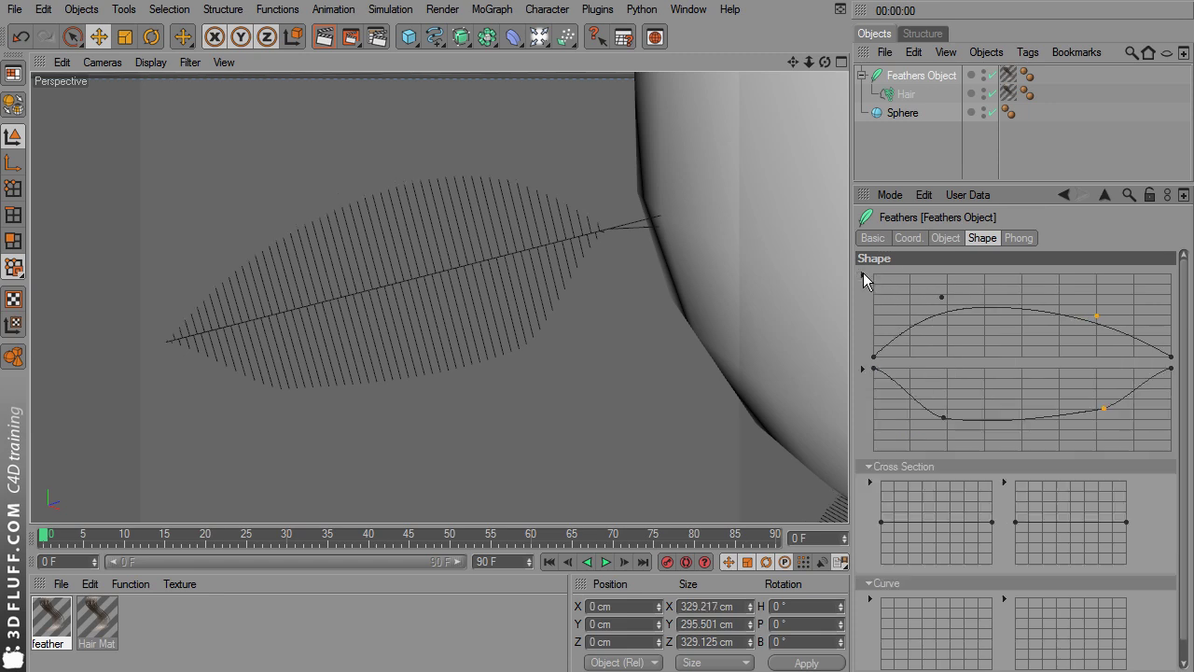
click(861, 370)
drag(1120, 502, 972, 504)
click(862, 369)
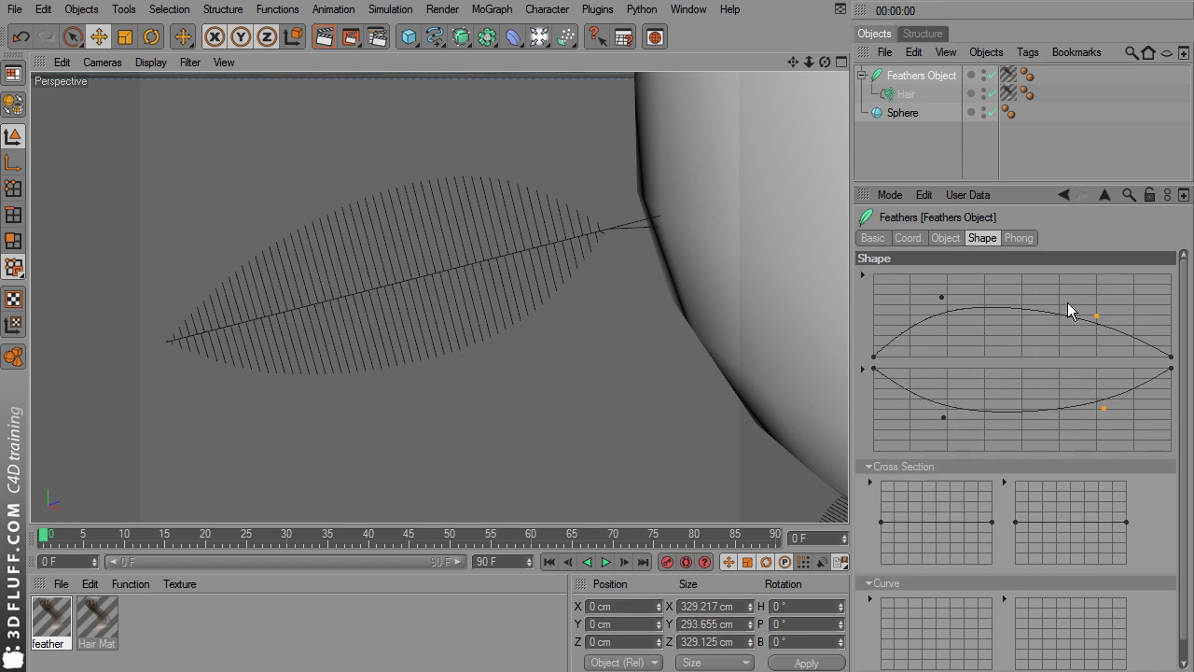
Step: Move the base-side points of both Shape curves outward to widen the feathers, and slightly raise the upper curve's near-tip point
drag(1092, 317, 945, 287)
drag(942, 418, 931, 440)
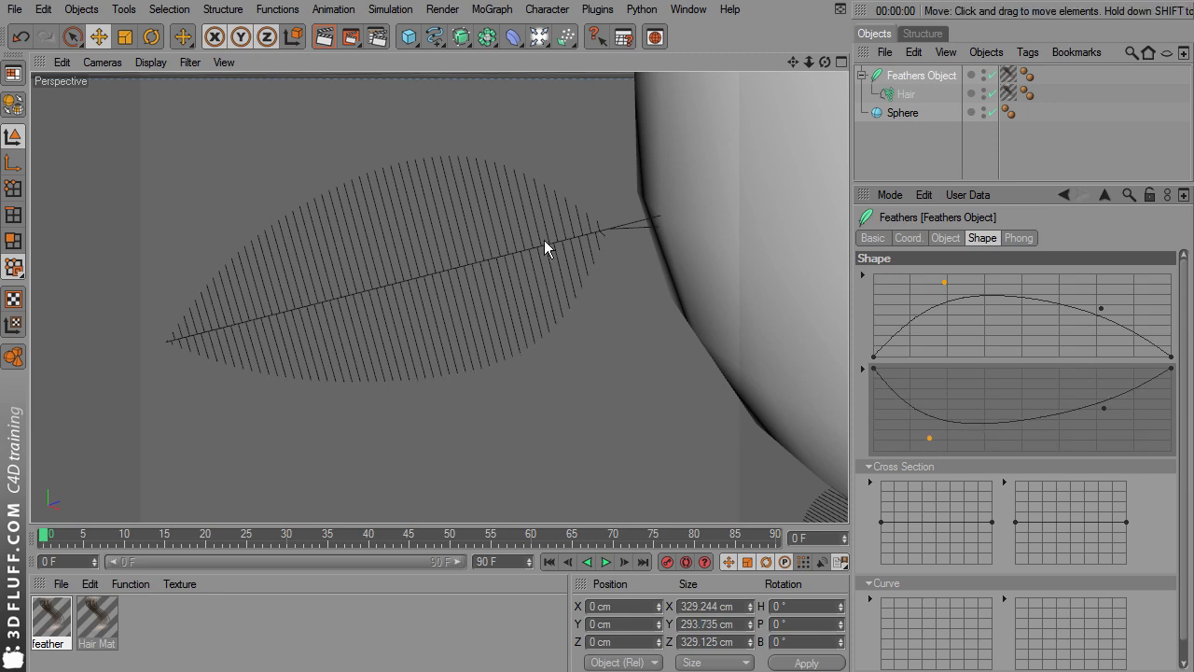
alt+right_drag(699, 200, 532, 200)
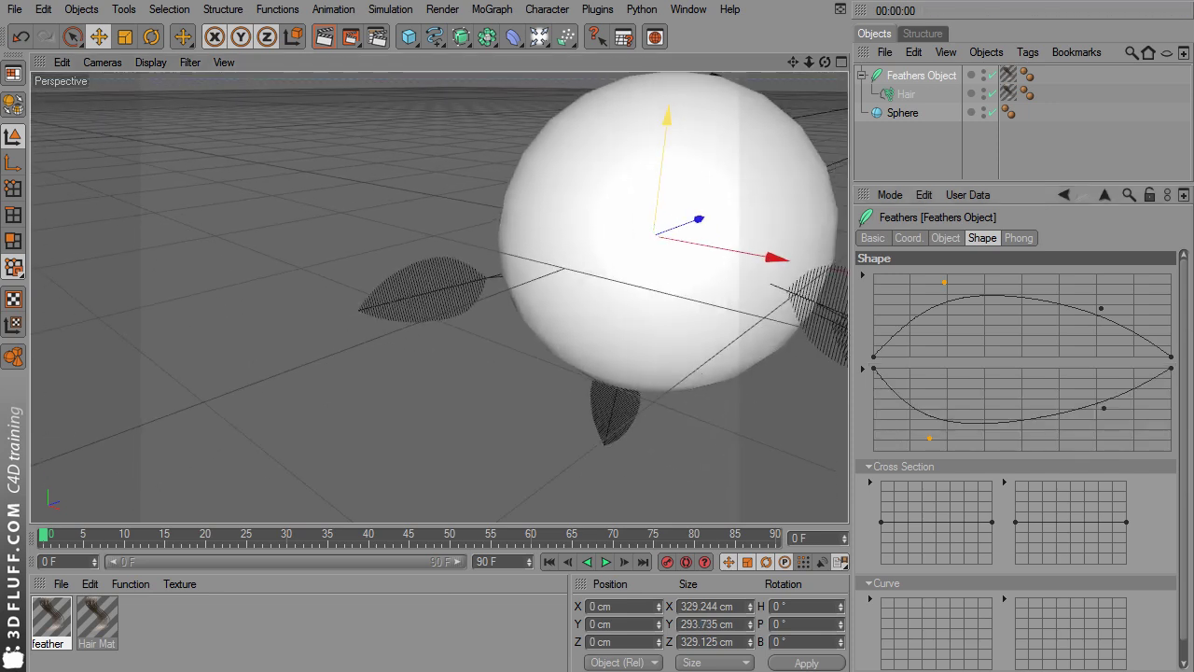
alt+middle_drag(662, 199, 427, 252)
alt+drag(652, 164, 673, 180)
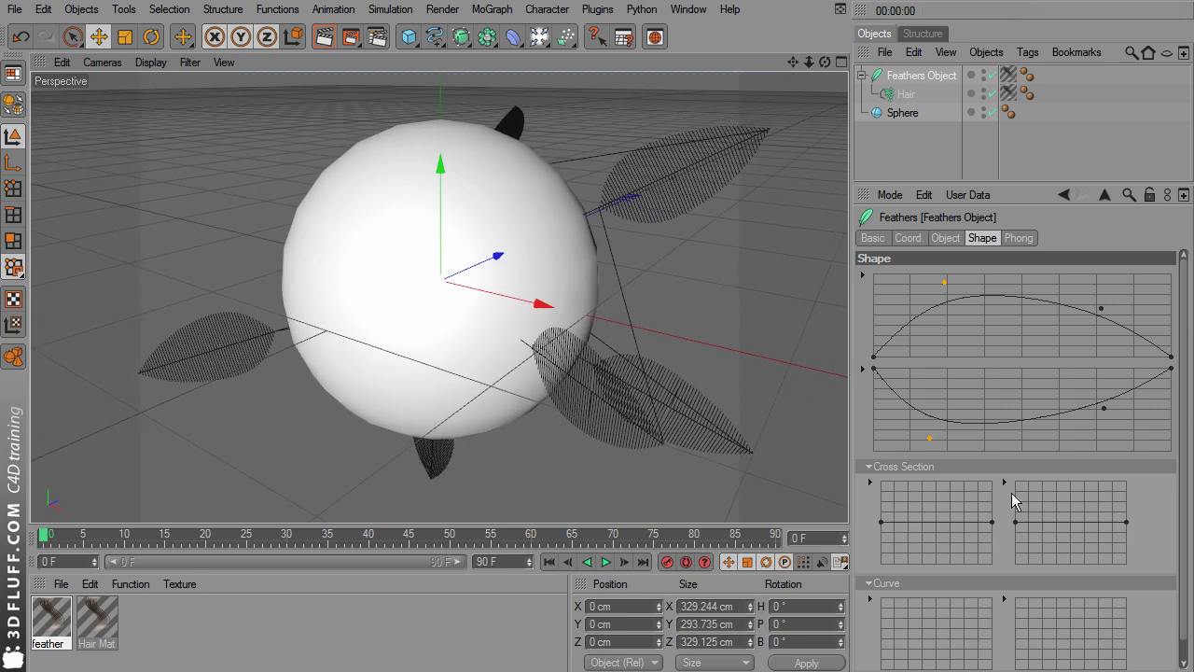
Step: Add a middle point to each Cross Section curve, raise it so the barbs arch, and hide the object axis
drag(931, 523, 930, 506)
alt+drag(673, 280, 619, 193)
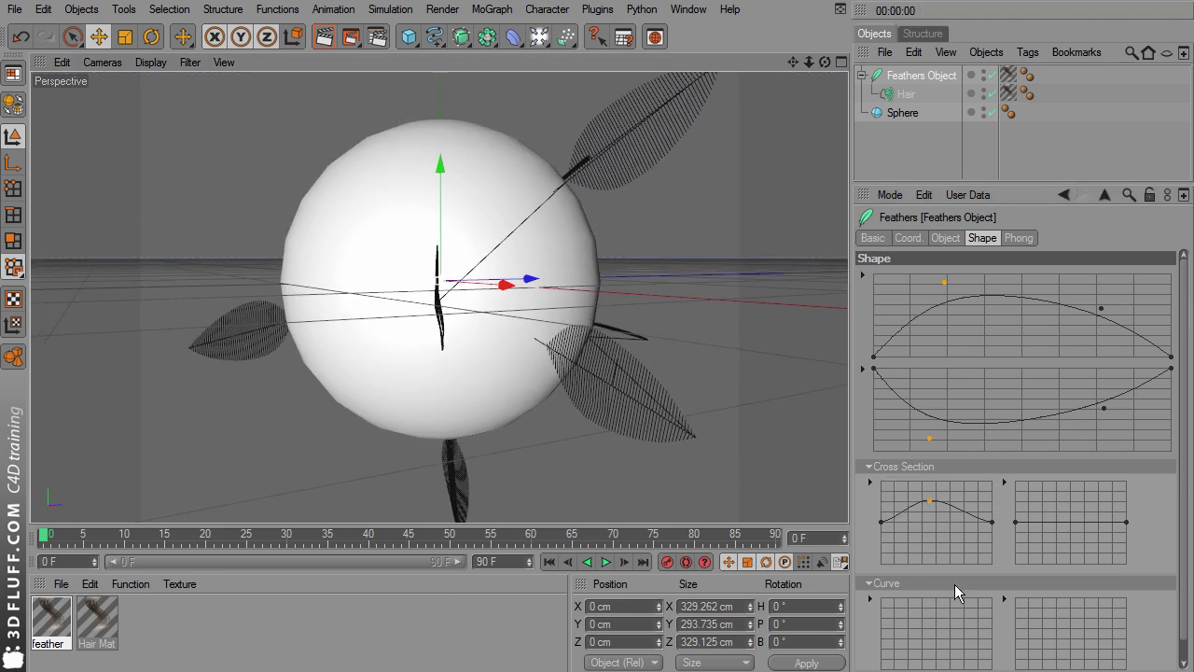
mouse_move(931, 501)
mouse_down()
mouse_move(935, 561)
mouse_move(932, 494)
mouse_up()
alt+right_drag(653, 299, 747, 298)
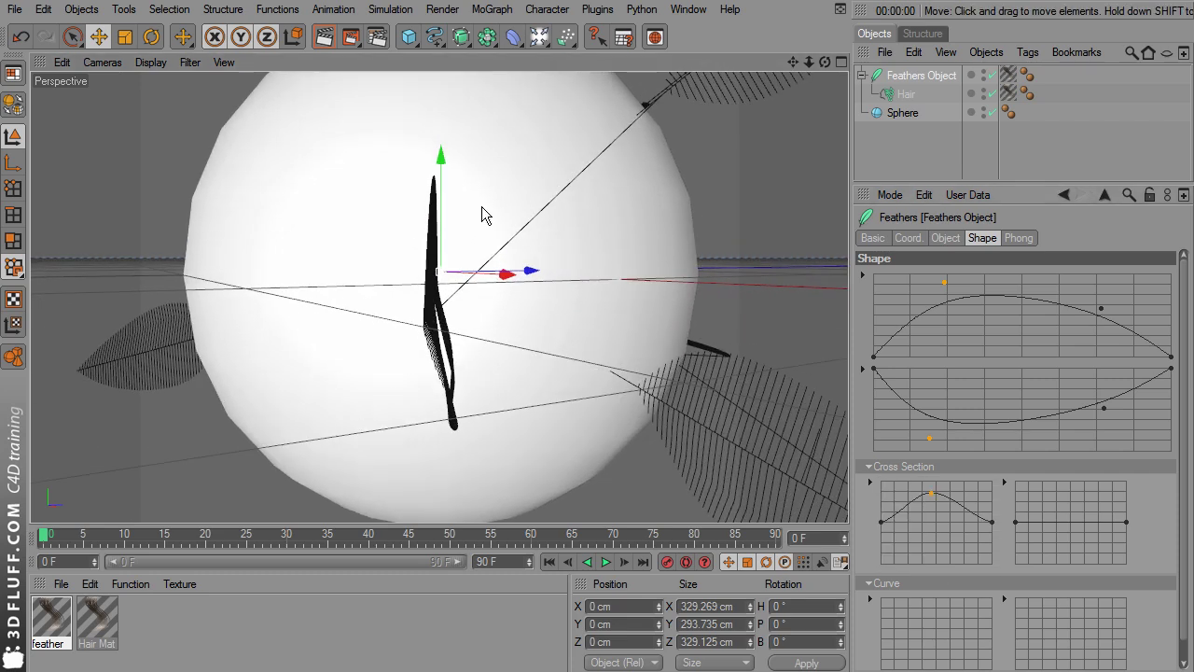
key(alt+d)
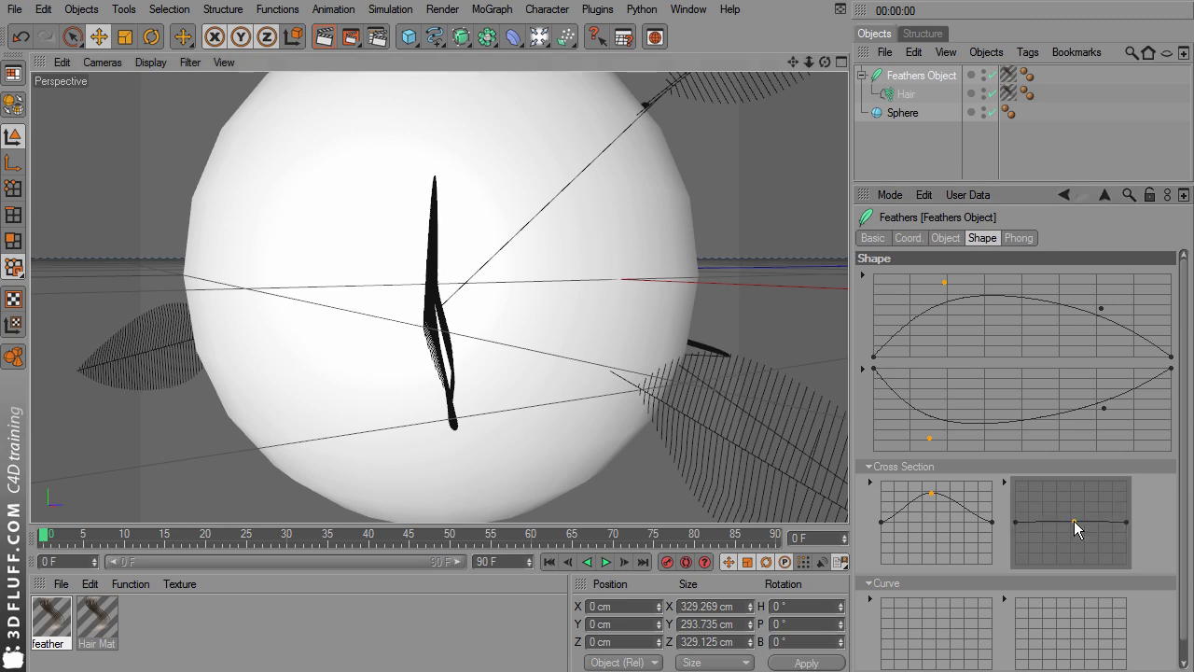
drag(1074, 521, 1070, 496)
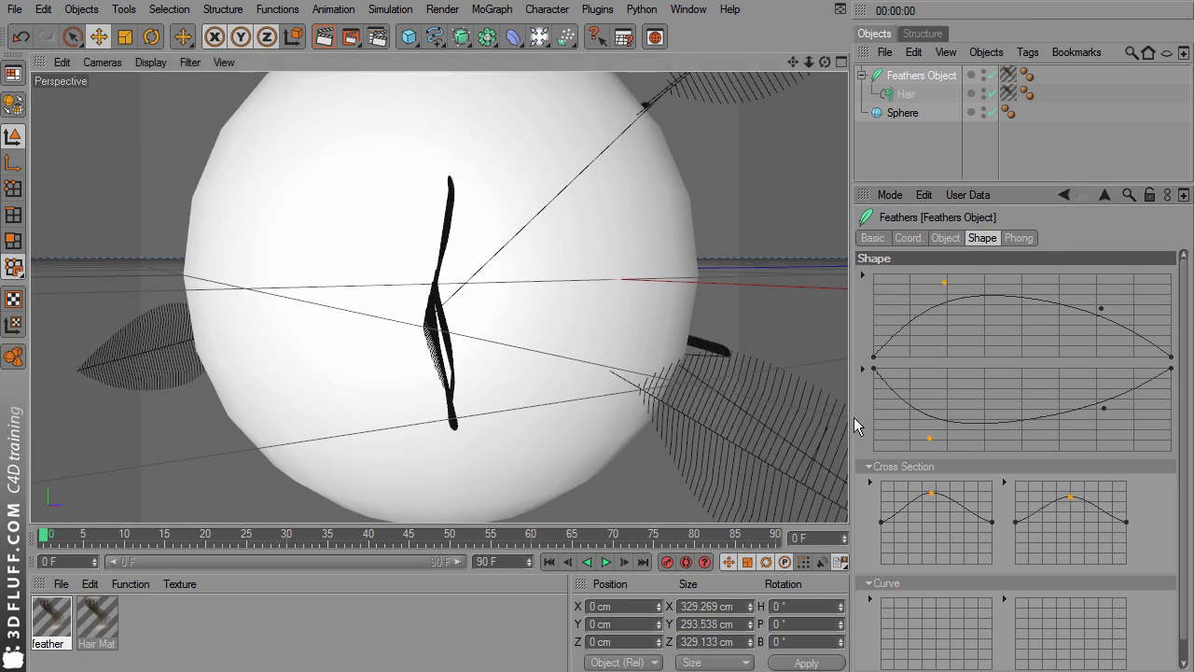
alt+drag(653, 345, 653, 290)
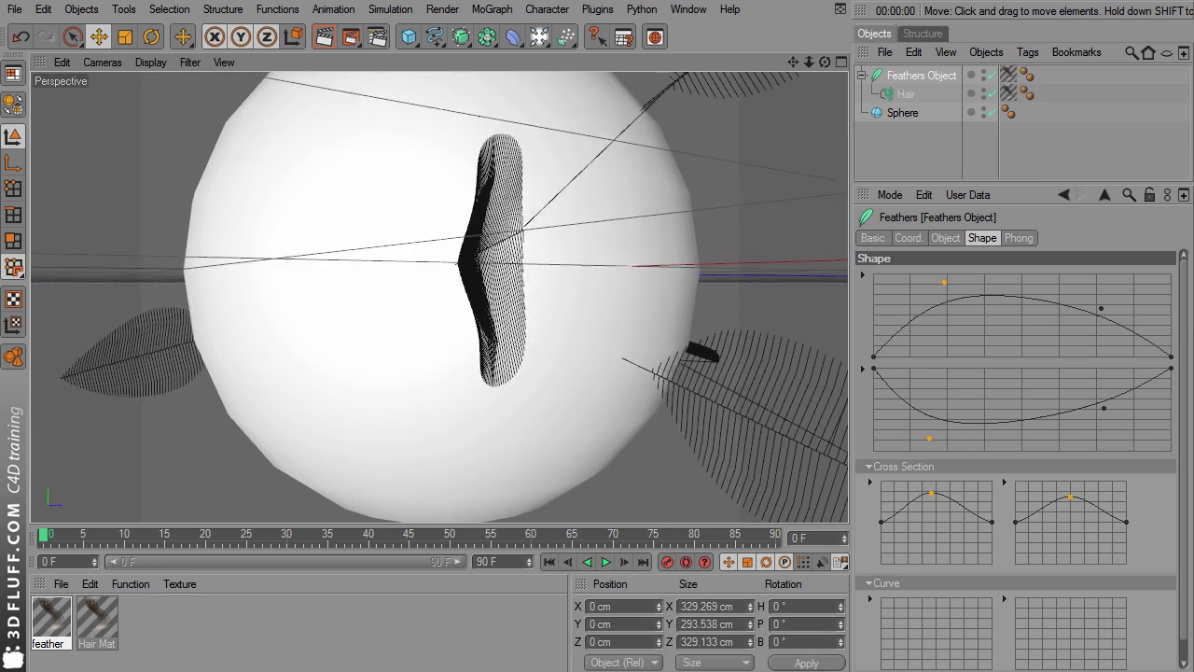
alt+drag(458, 264, 357, 276)
alt+right_drag(669, 267, 560, 269)
alt+drag(669, 267, 701, 203)
alt+middle_drag(701, 203, 703, 286)
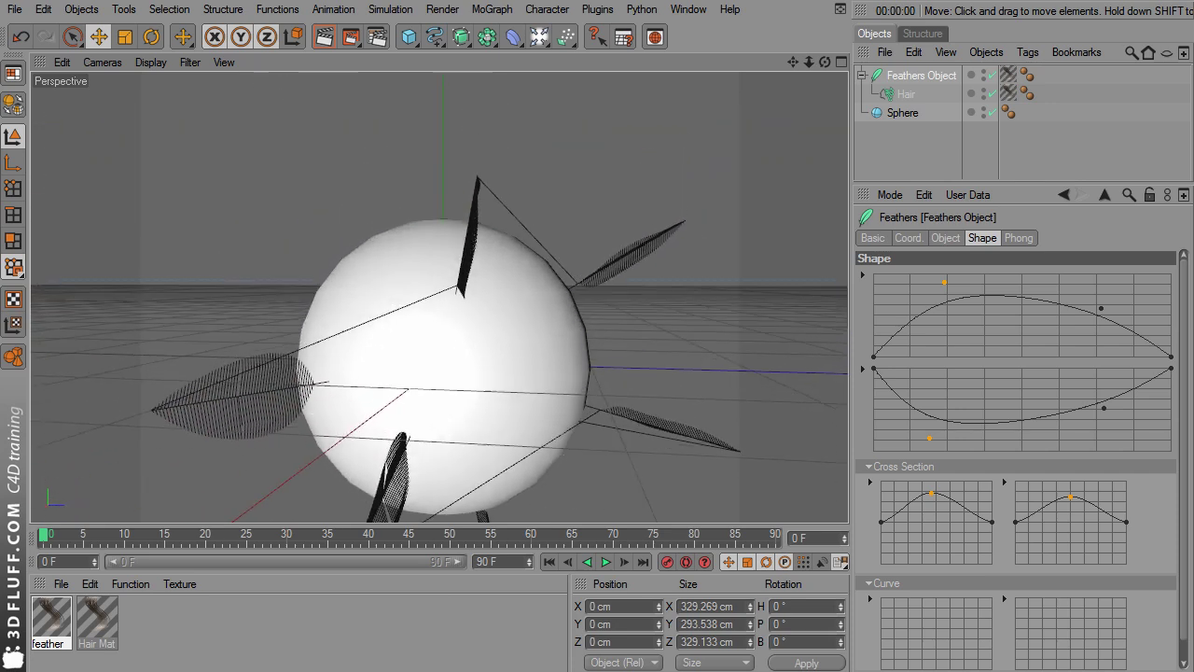
alt+drag(704, 363, 706, 280)
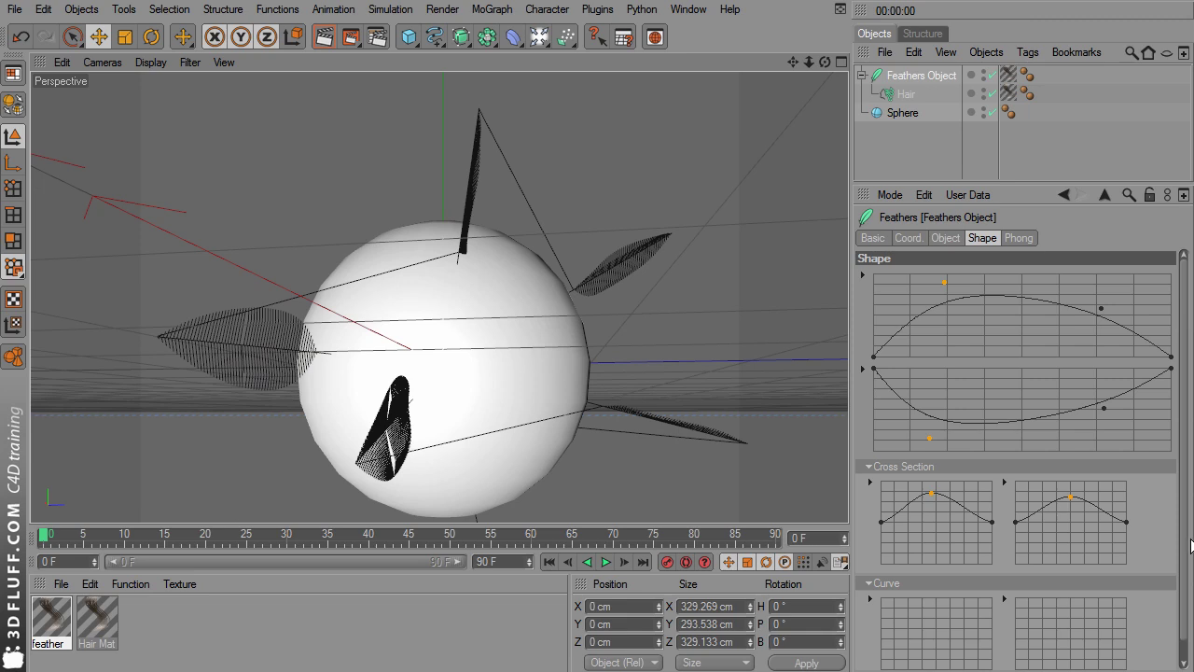
Step: Raise the first Curve graph's start point and the second's end point to maximum, and add an upward-bulging point near each graph's low end
scroll(1184, 569, down, 1)
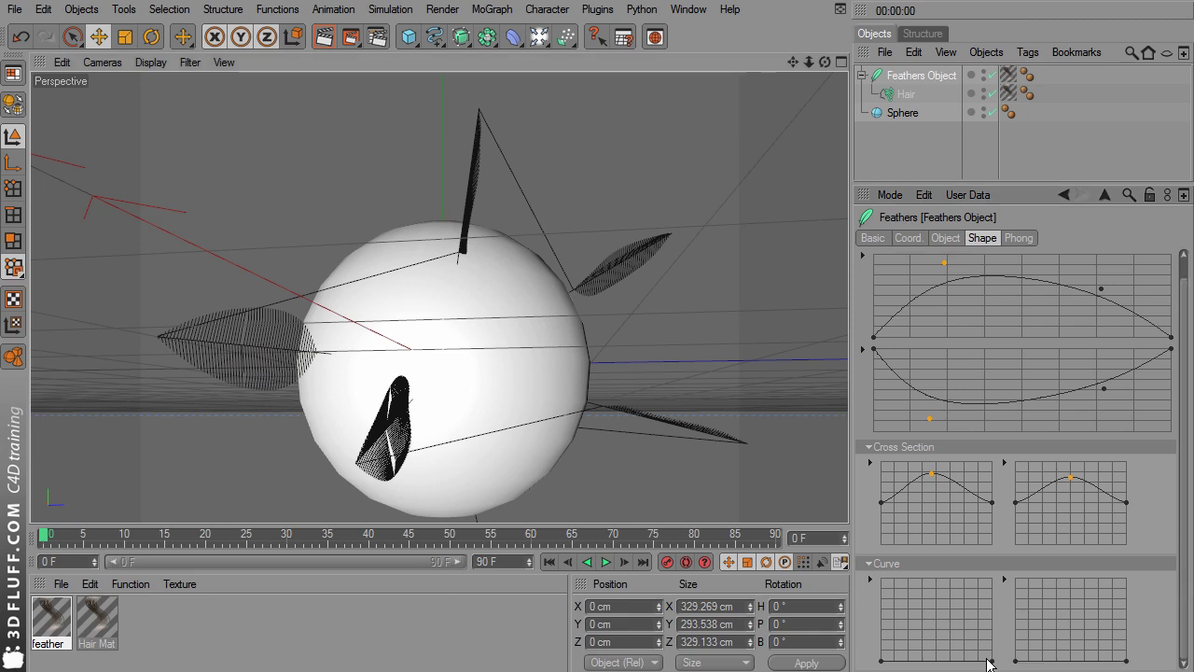
mouse_move(991, 660)
mouse_down()
mouse_move(992, 591)
mouse_move(993, 653)
mouse_up()
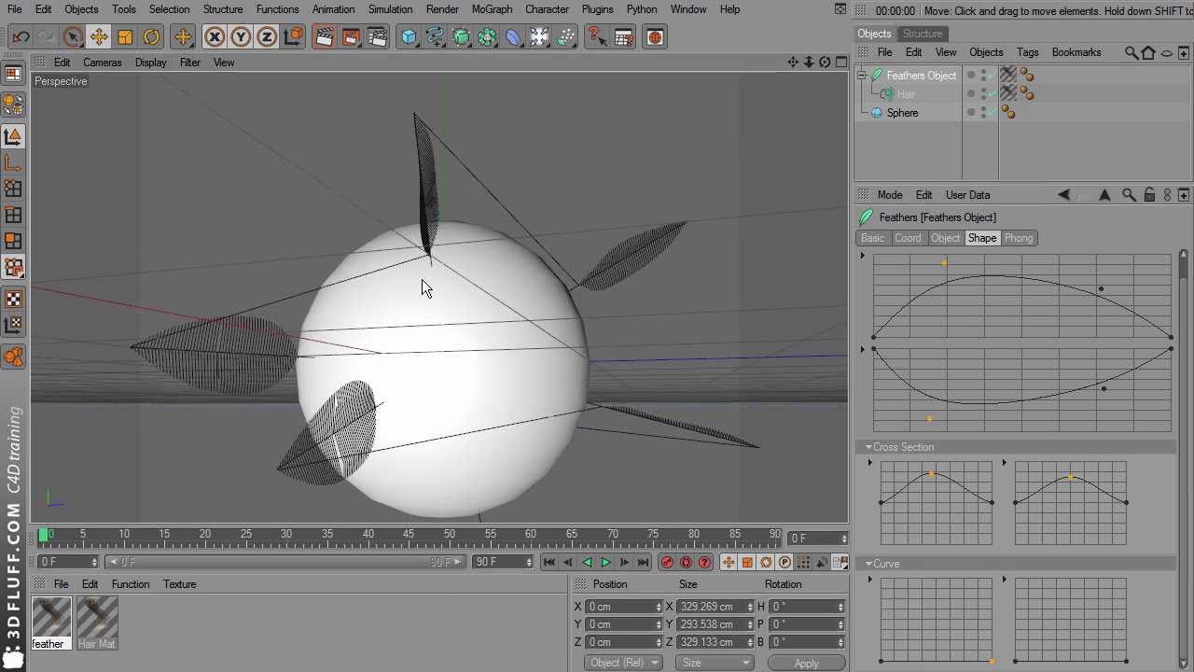
alt+drag(421, 279, 299, 284)
alt+right_drag(416, 282, 522, 282)
alt+drag(416, 283, 467, 294)
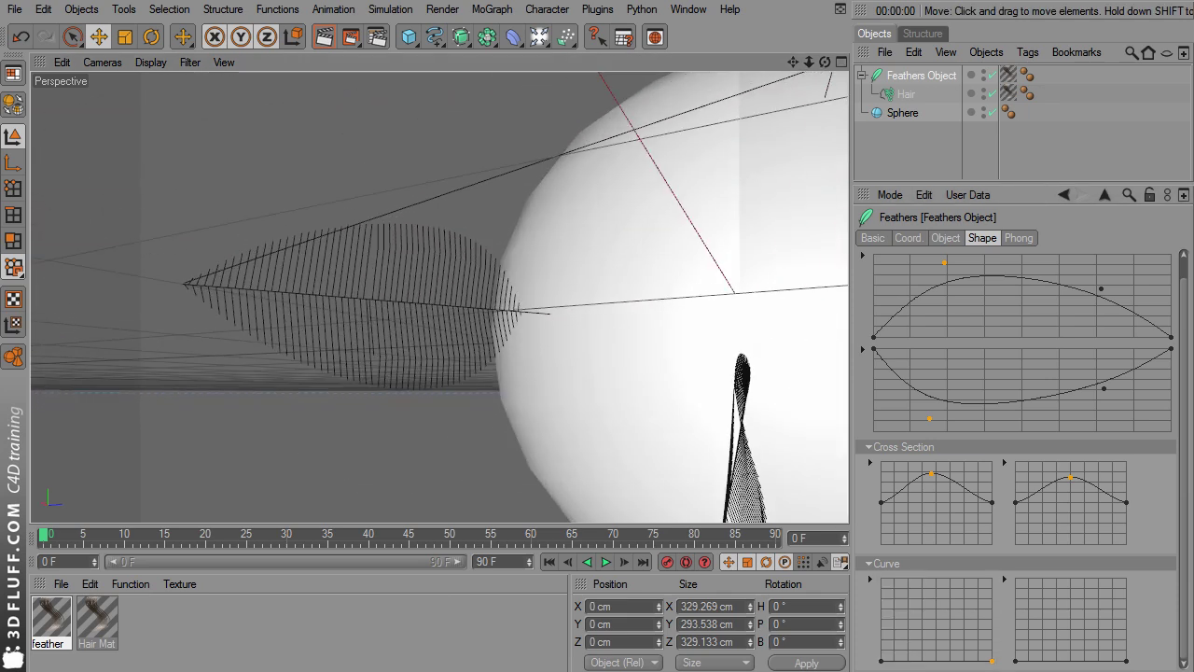
mouse_move(991, 660)
mouse_down()
mouse_move(994, 604)
mouse_move(994, 660)
mouse_up()
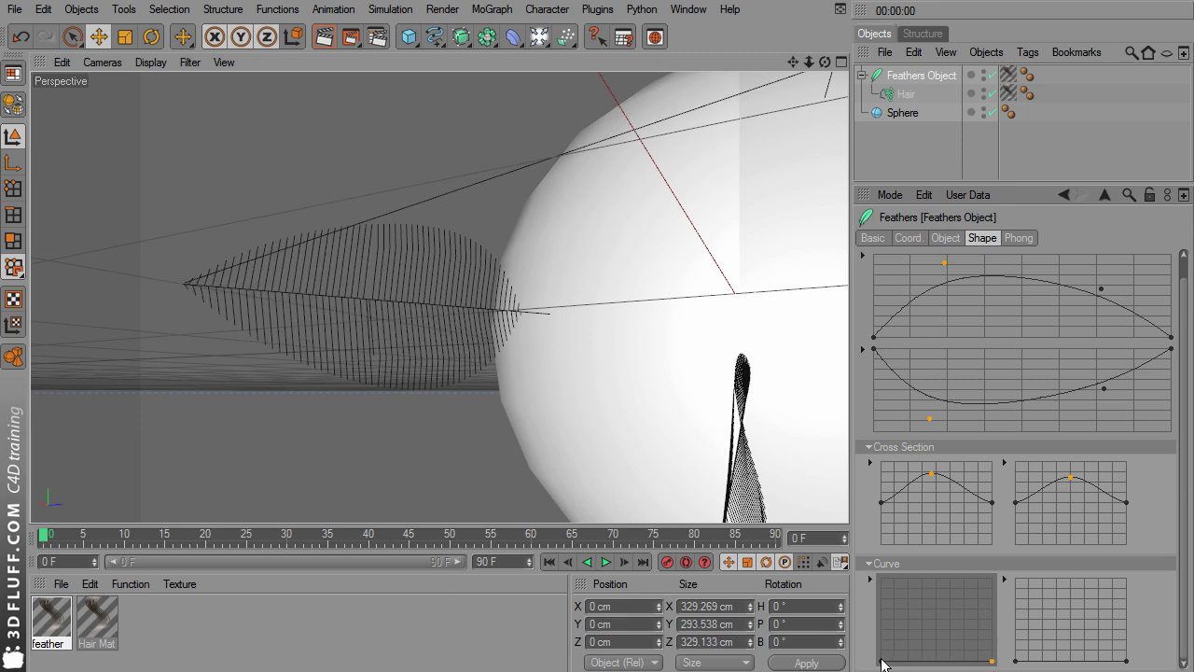
drag(882, 661, 867, 546)
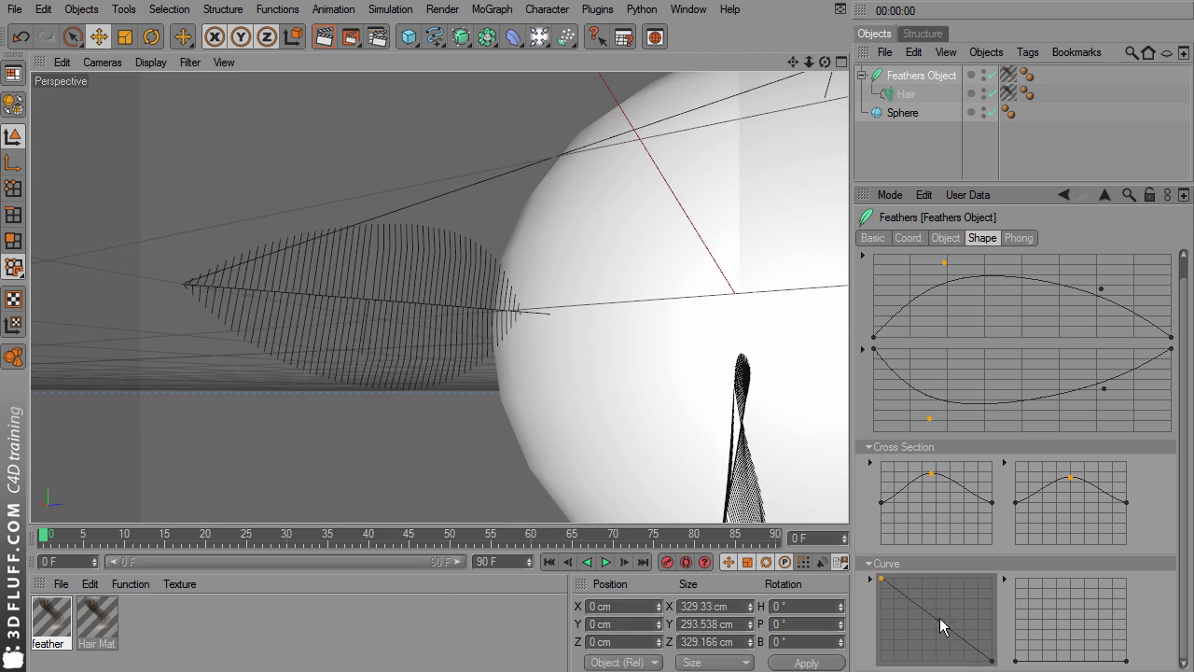
drag(940, 622, 961, 602)
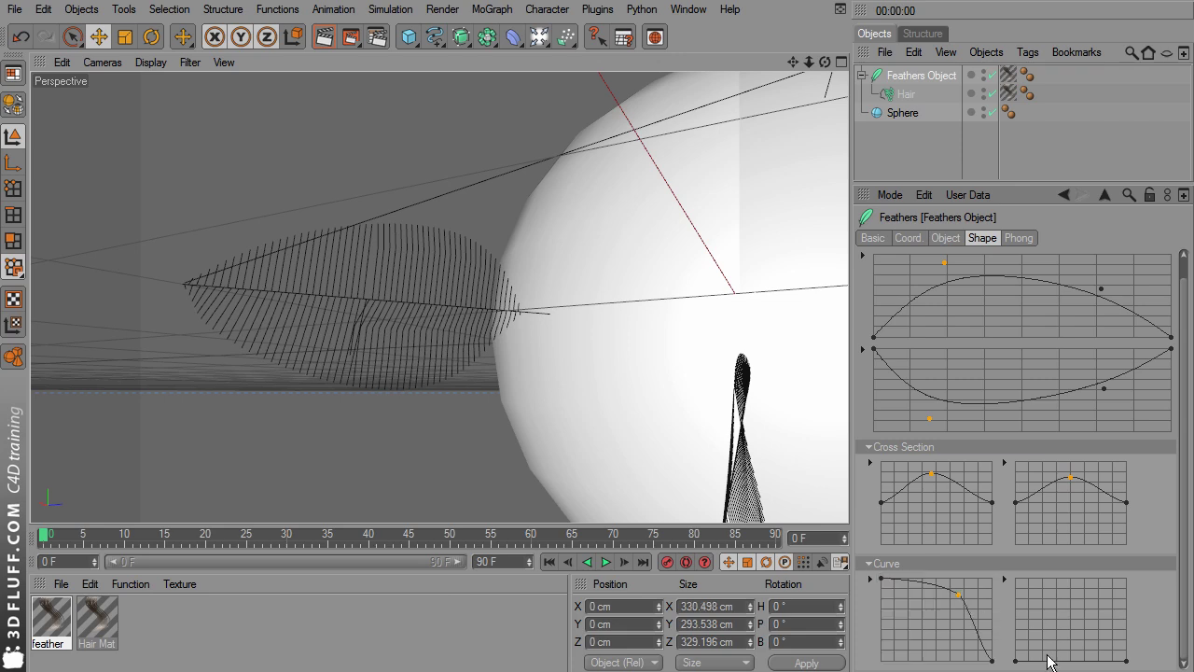
drag(1127, 661, 1140, 565)
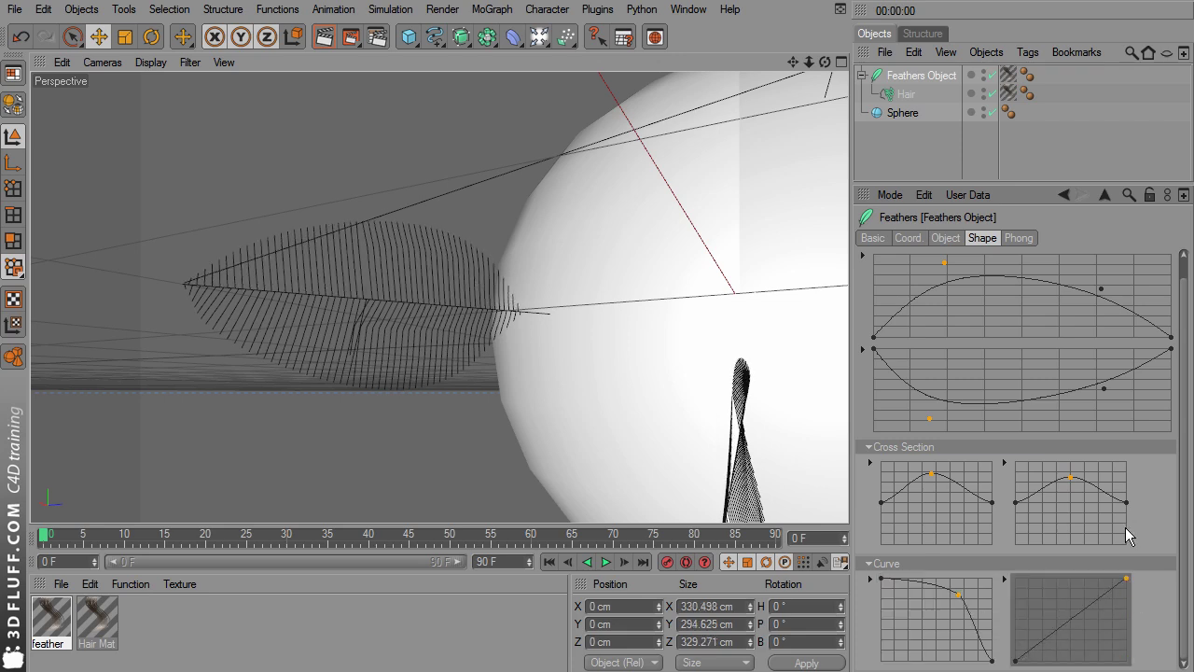
drag(1071, 617, 1044, 609)
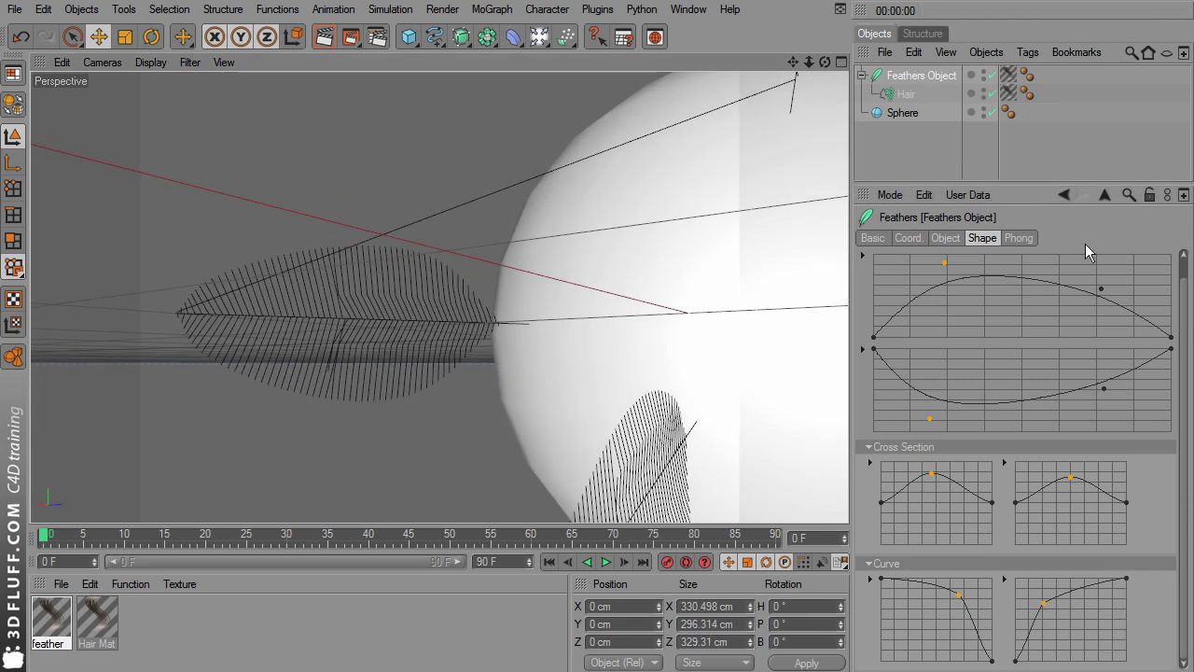
Step: Move the near-tip points of both Shape curves further inward for slimmer feather tips
drag(1102, 290, 1100, 303)
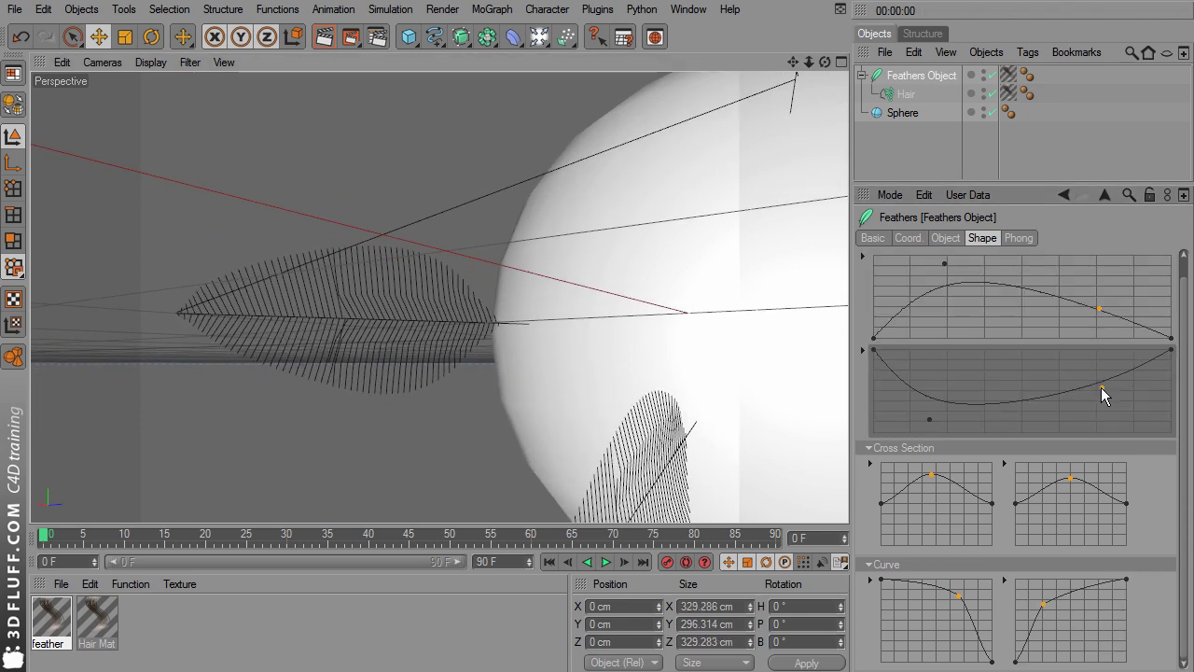
drag(1101, 388, 1101, 378)
alt+drag(438, 297, 522, 336)
alt+right_drag(522, 336, 438, 336)
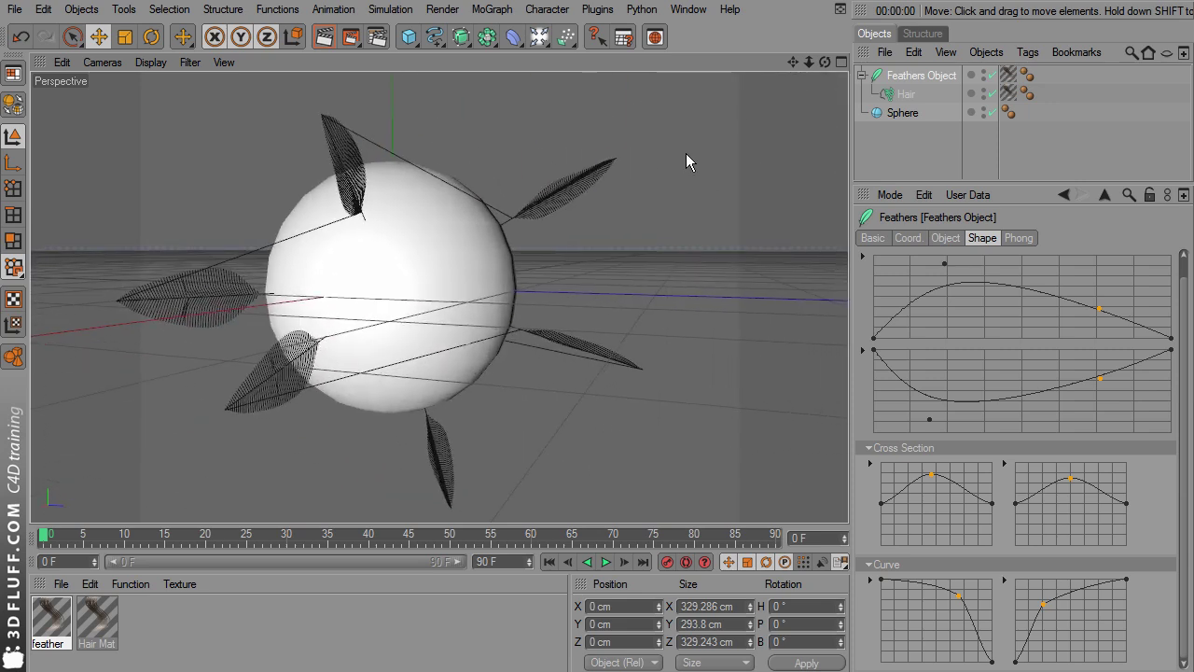
alt+drag(621, 161, 621, 167)
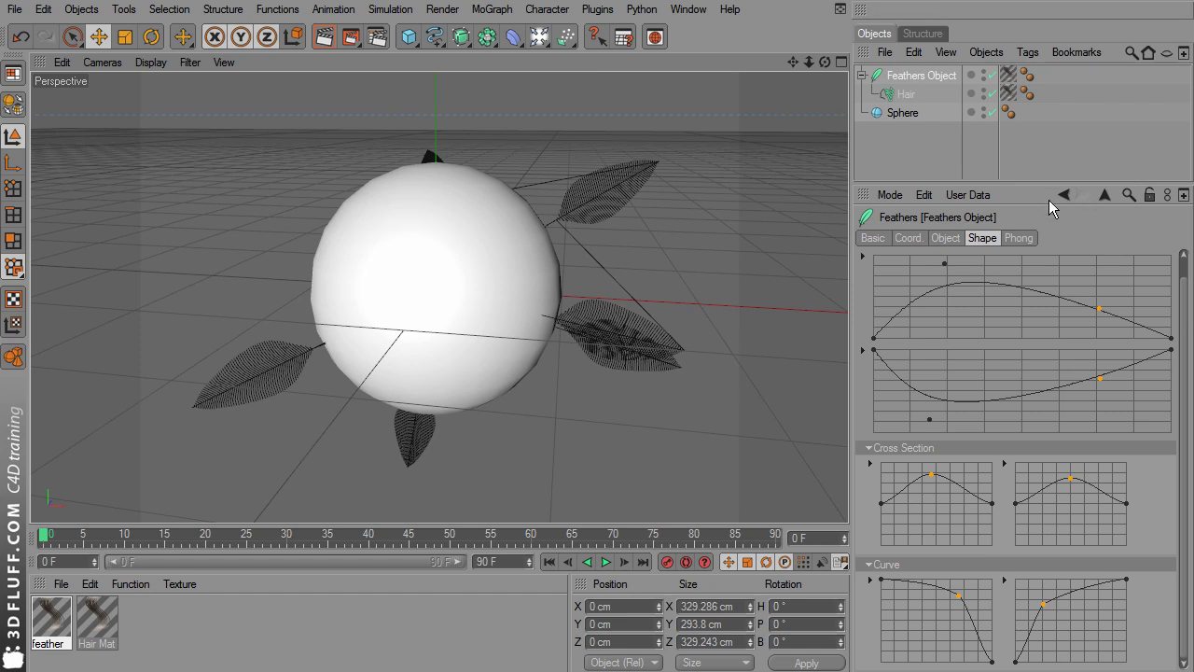
Step: Add gaps to the feathers in the object properties with a Gap of 12 cm and an Occurrence of 31 %
click(944, 238)
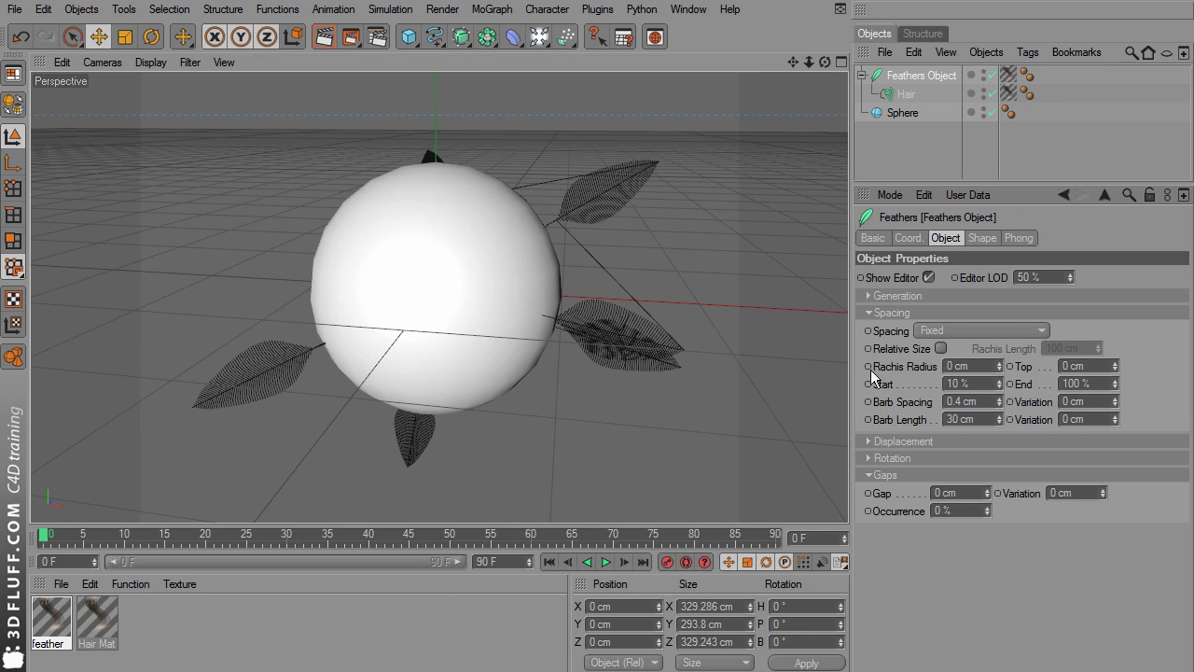
click(878, 477)
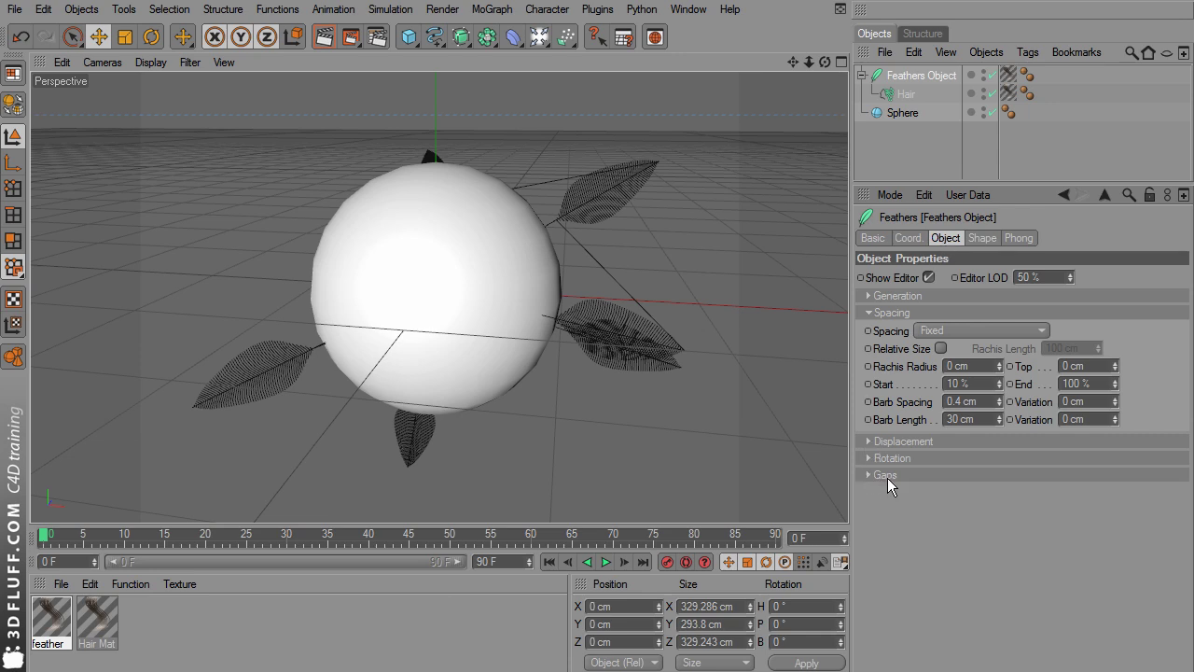
click(887, 477)
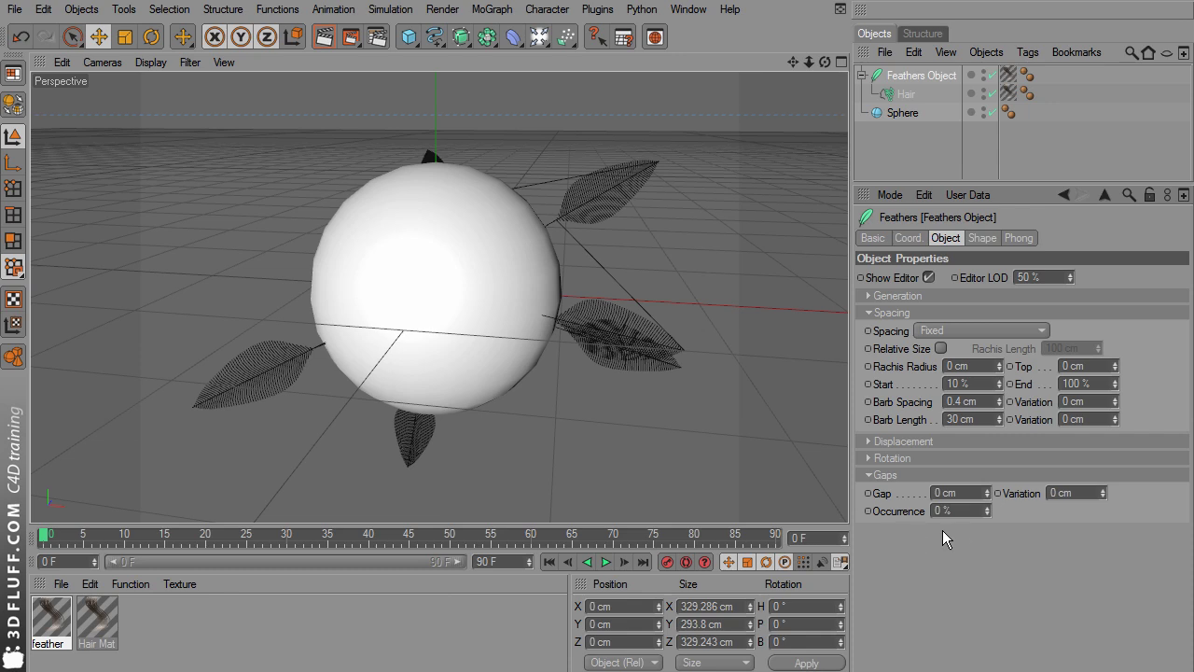
drag(985, 511, 987, 479)
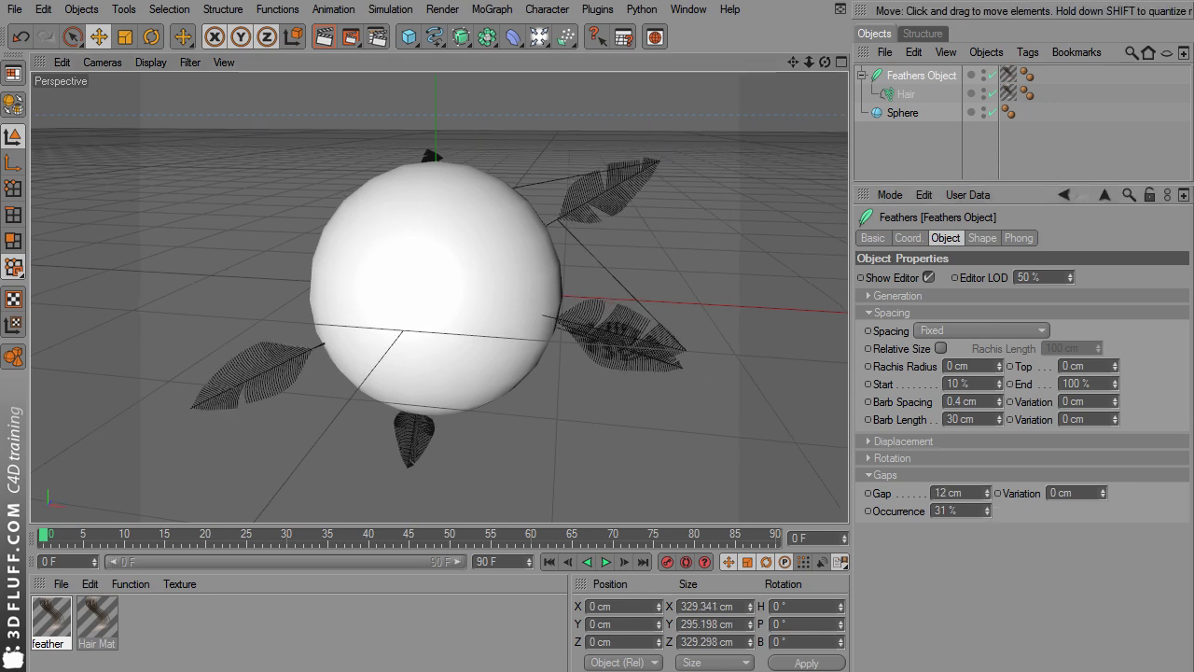
Step: Set the feather gap Variation to 20 cm
alt+right_drag(404, 196, 522, 196)
alt+middle_drag(404, 196, 255, 282)
alt+right_drag(404, 196, 516, 196)
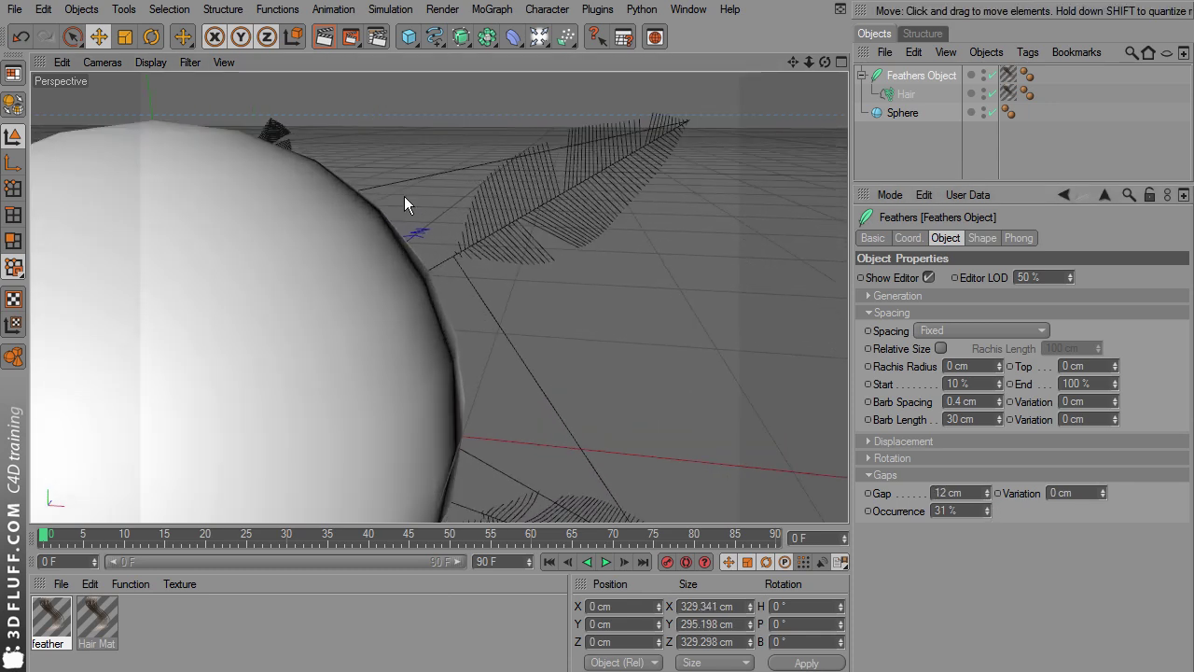
alt+middle_drag(404, 196, 346, 256)
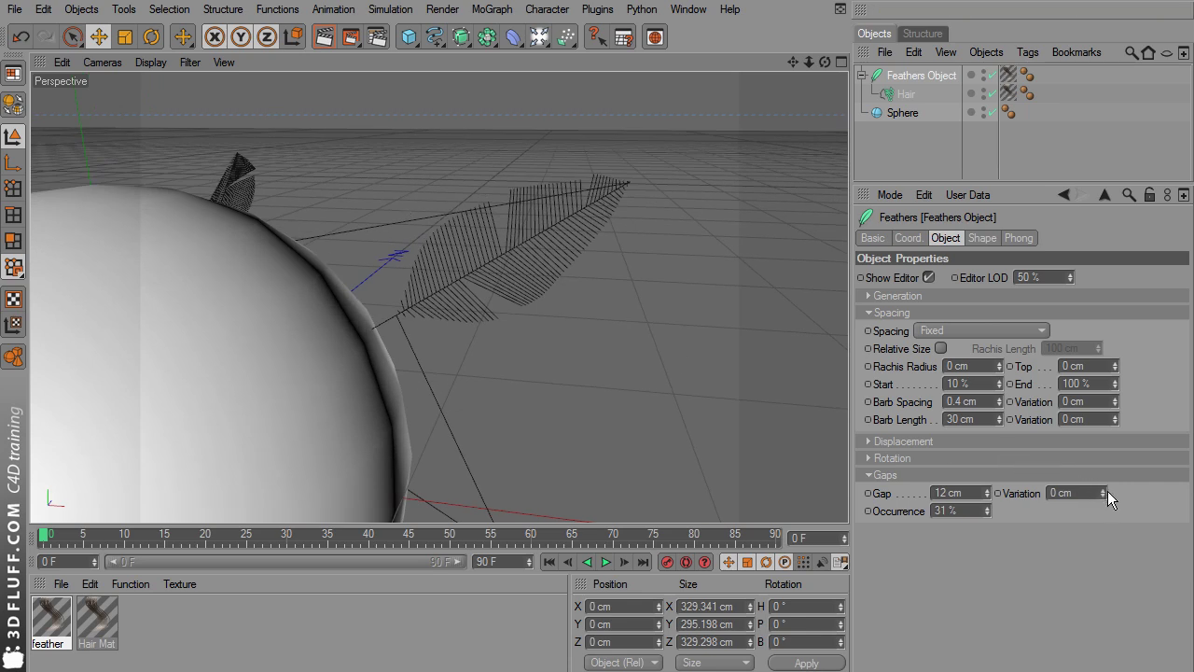
drag(1107, 490, 1126, 490)
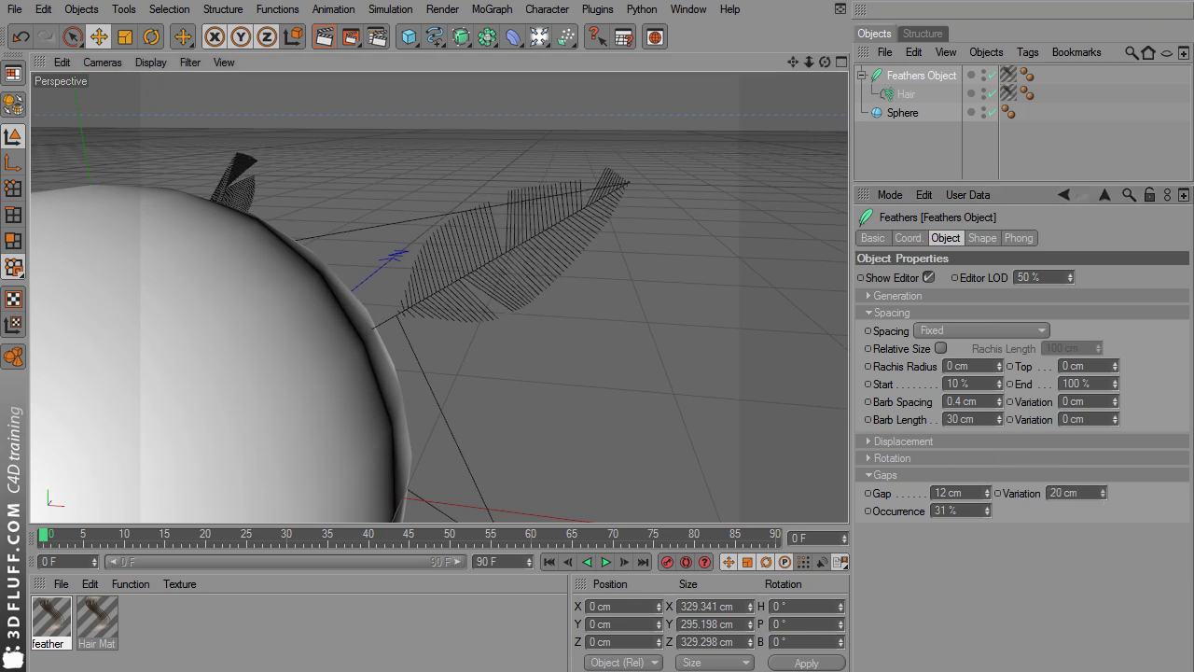
Step: Set the feather Gap to 10 cm with an Occurrence of 34 % and turn on the Interactive Render Region
mouse_move(986, 492)
mouse_down()
mouse_move(973, 492)
mouse_move(986, 492)
mouse_move(988, 513)
mouse_up()
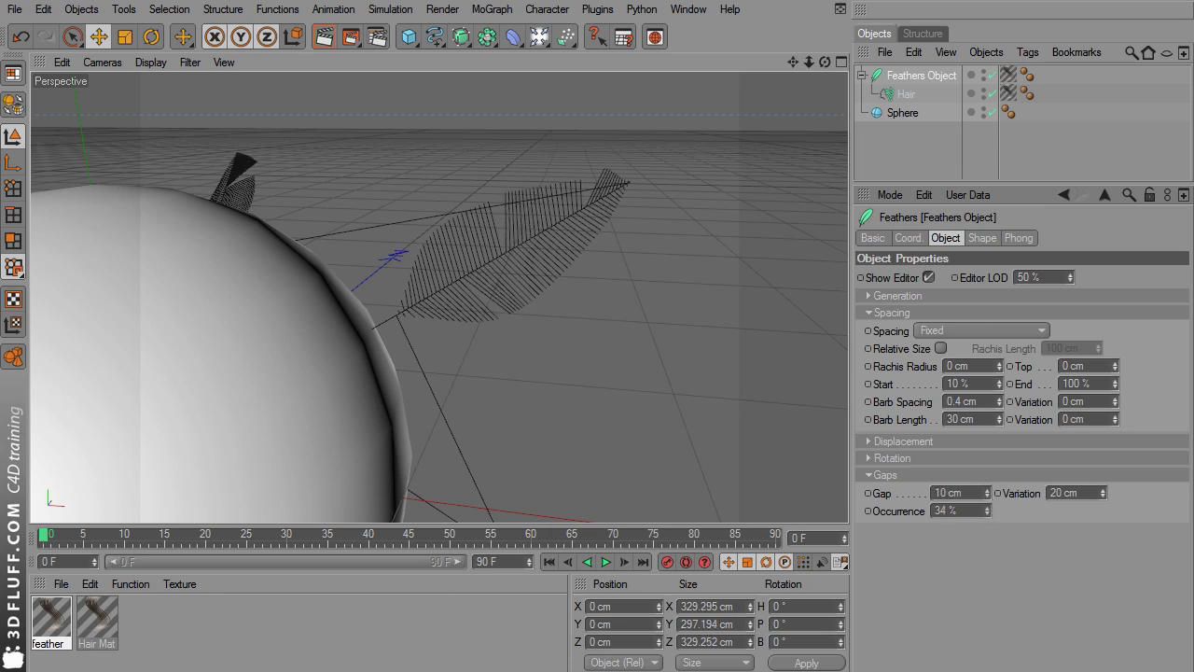
click(352, 37)
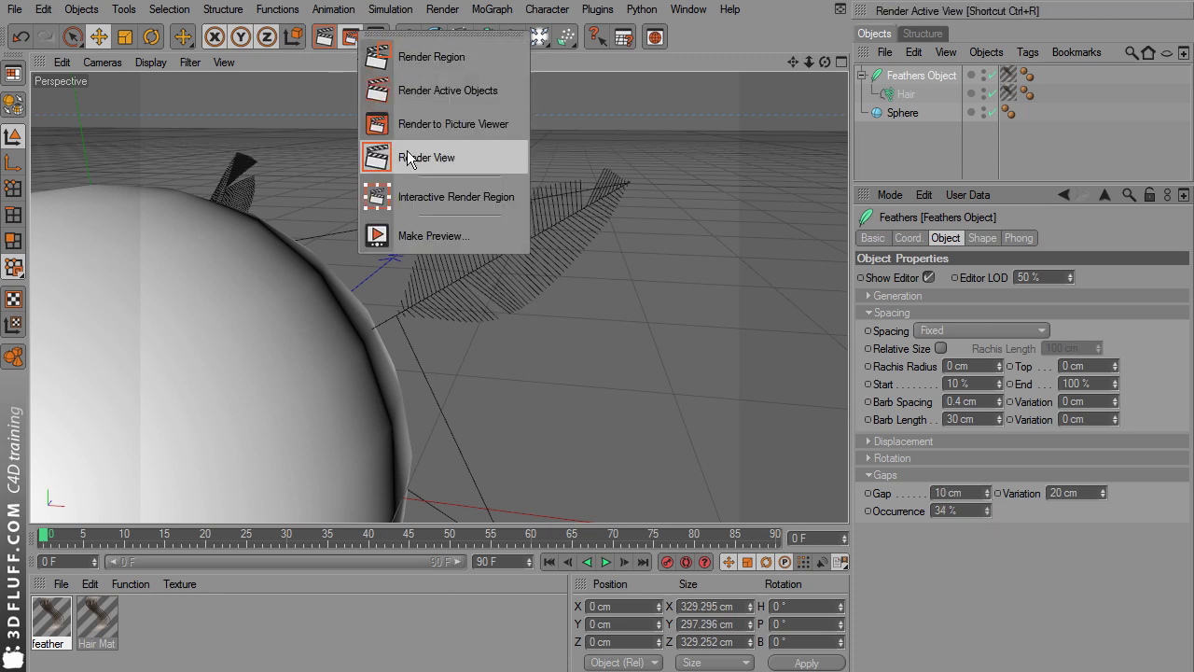
click(444, 199)
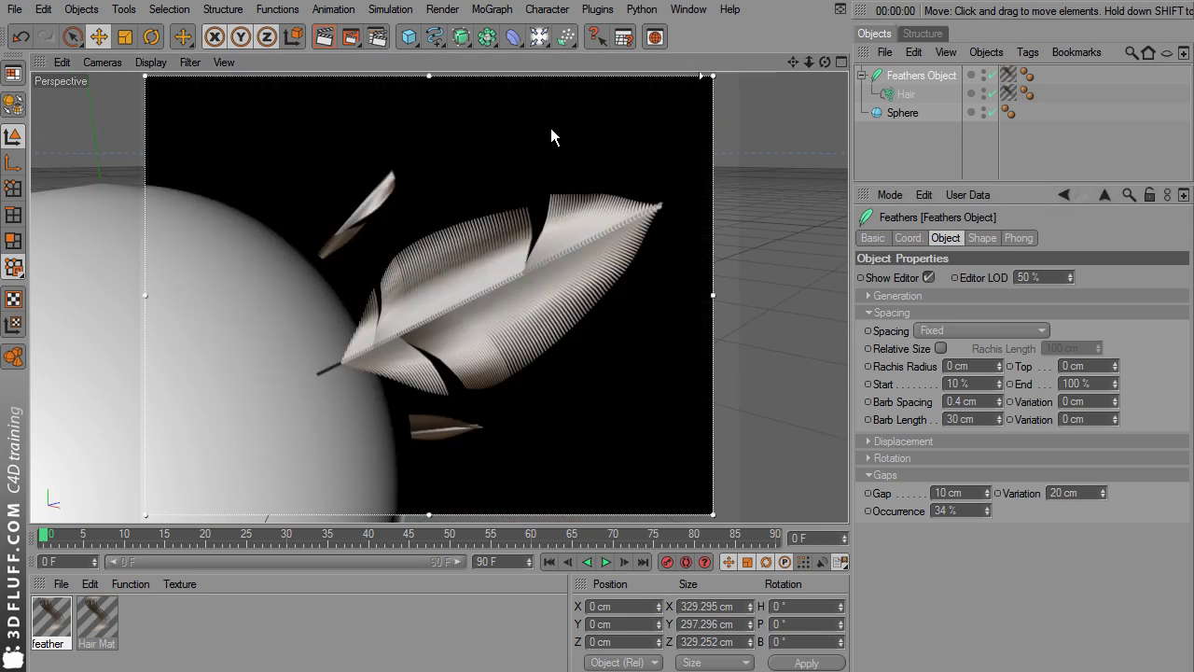
Step: Reduce the feather gap Occurrence to 16 %
alt+right_drag(550, 128, 433, 151)
alt+middle_drag(282, 206, 348, 170)
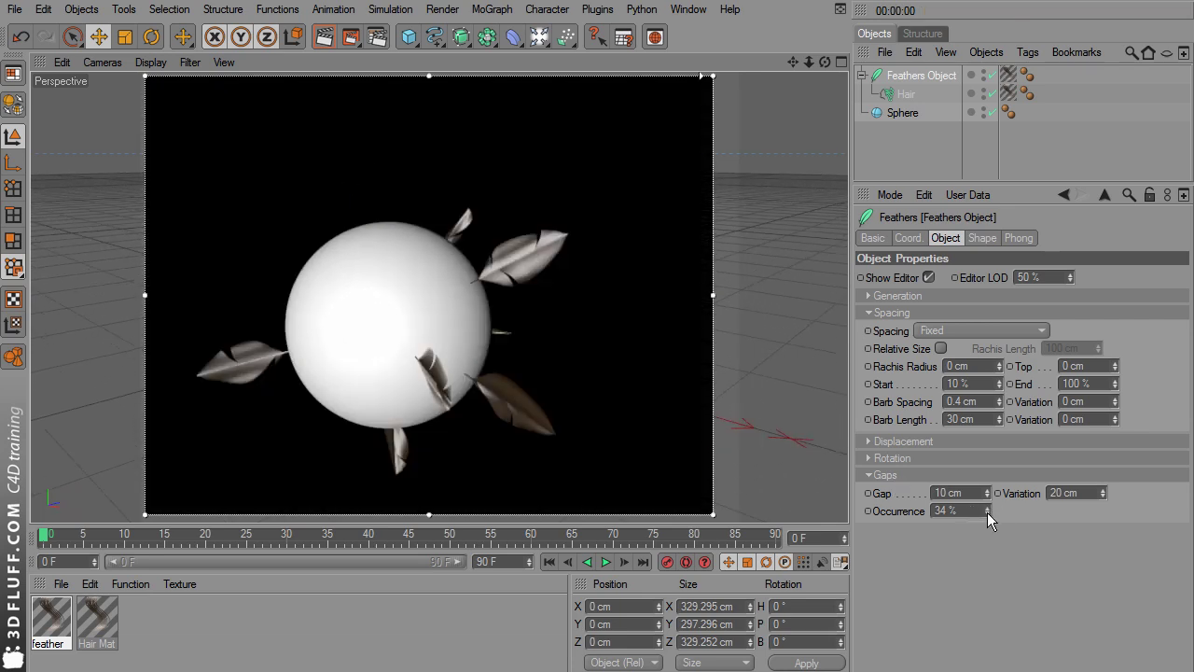
drag(987, 511, 986, 518)
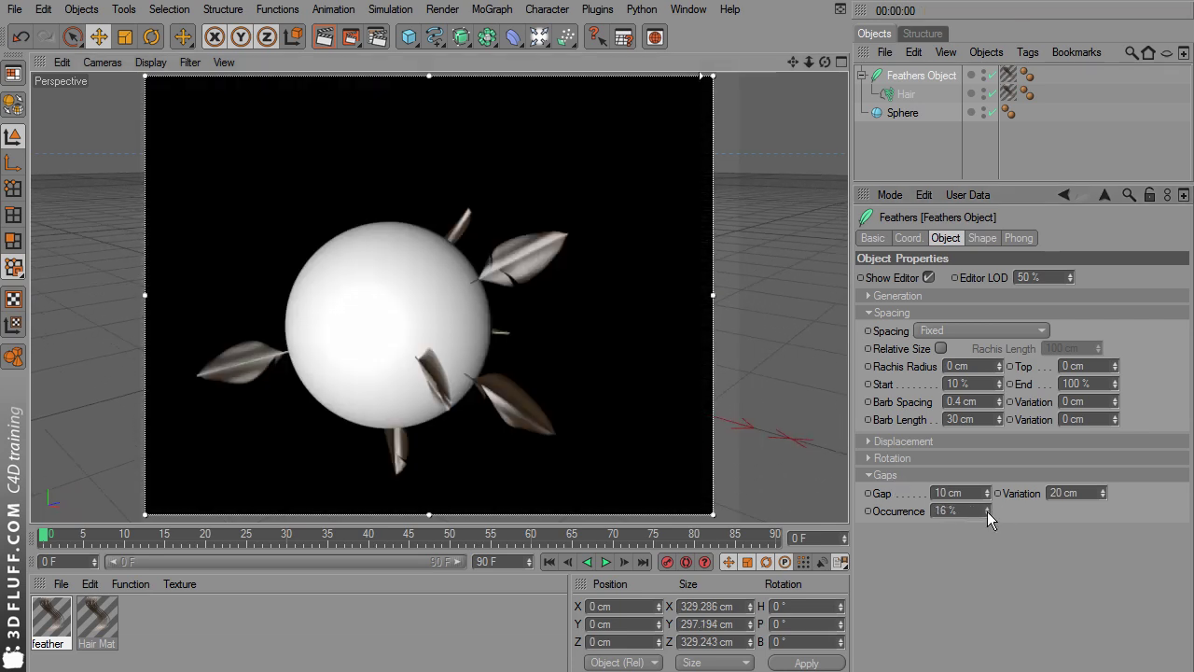
Step: Examine the rendered feathers around the sphere from another angle and up close to check their gaps
alt+drag(580, 326, 410, 229)
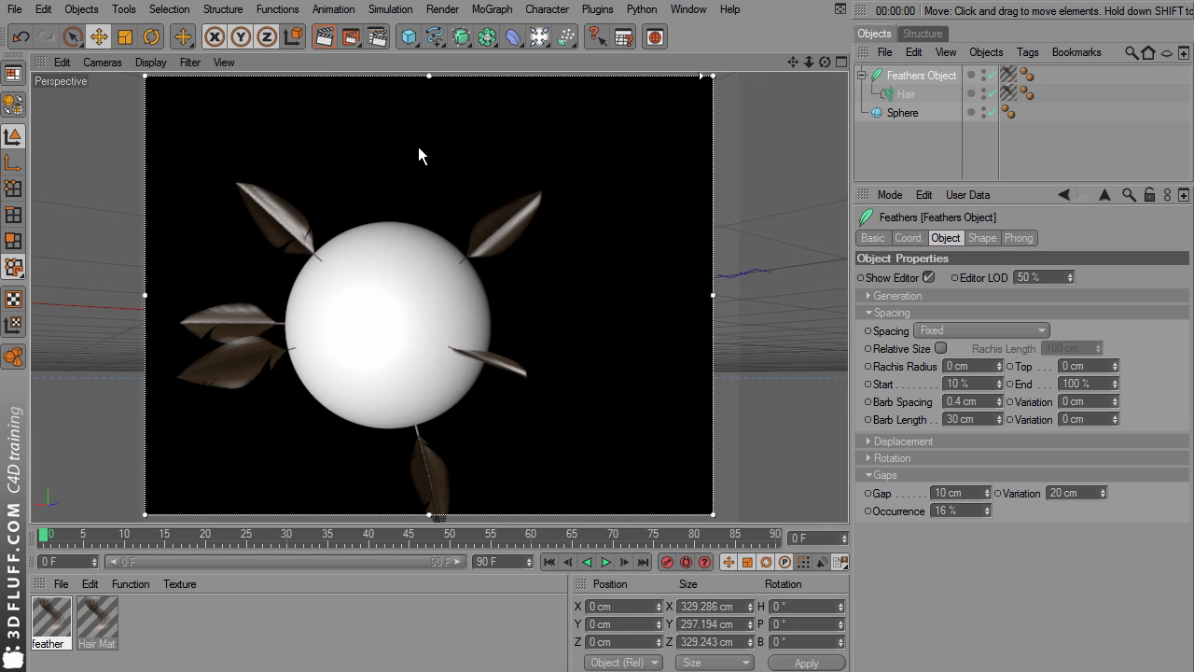
scroll(315, 170, up, 2)
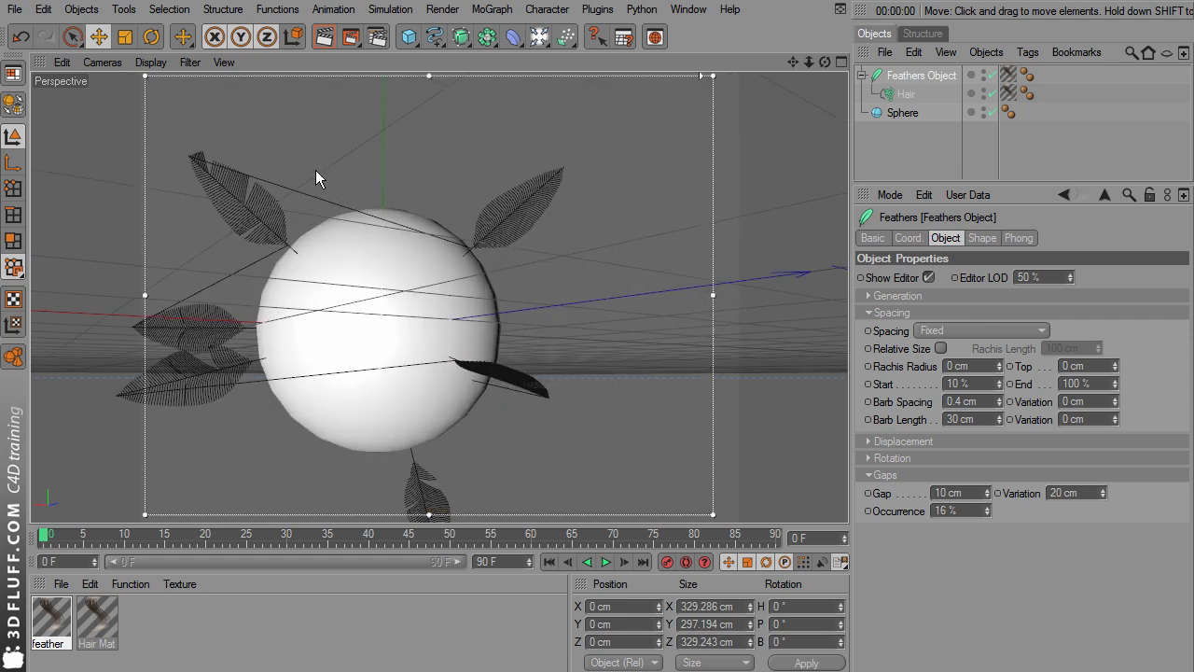
alt+middle_drag(315, 170, 508, 133)
alt+right_drag(509, 133, 559, 132)
alt+right_drag(365, 240, 410, 240)
alt+middle_drag(365, 240, 400, 168)
alt+drag(376, 230, 377, 284)
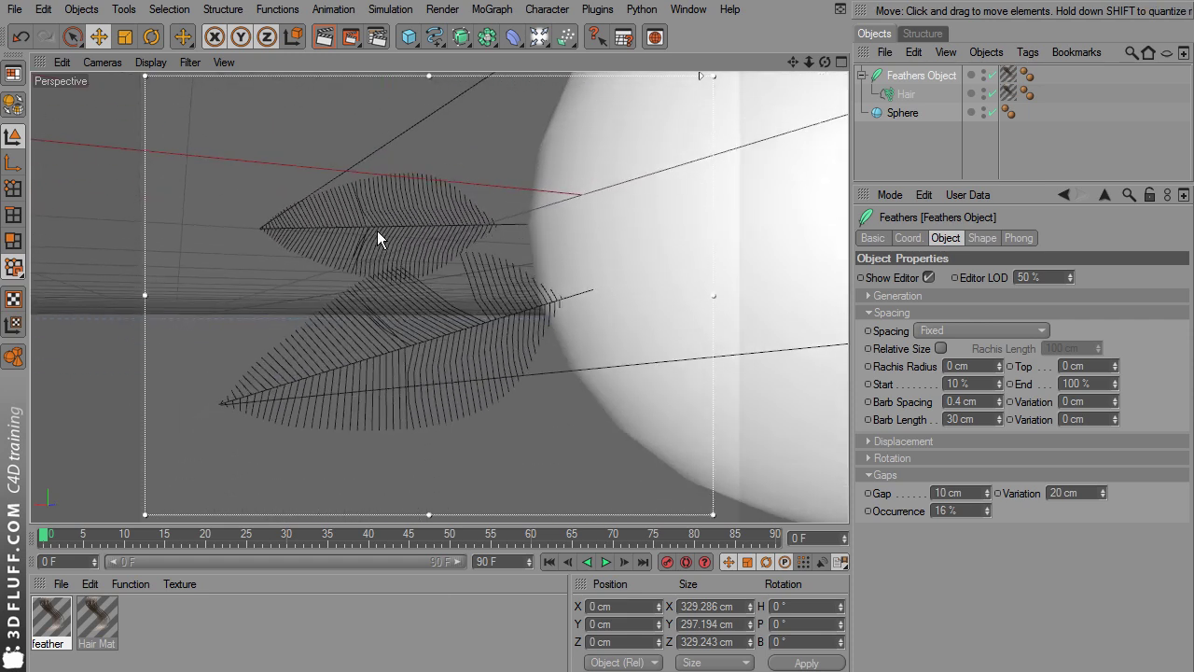
Step: Load a Gradient shader as the color Texture of the feather hair material
click(52, 618)
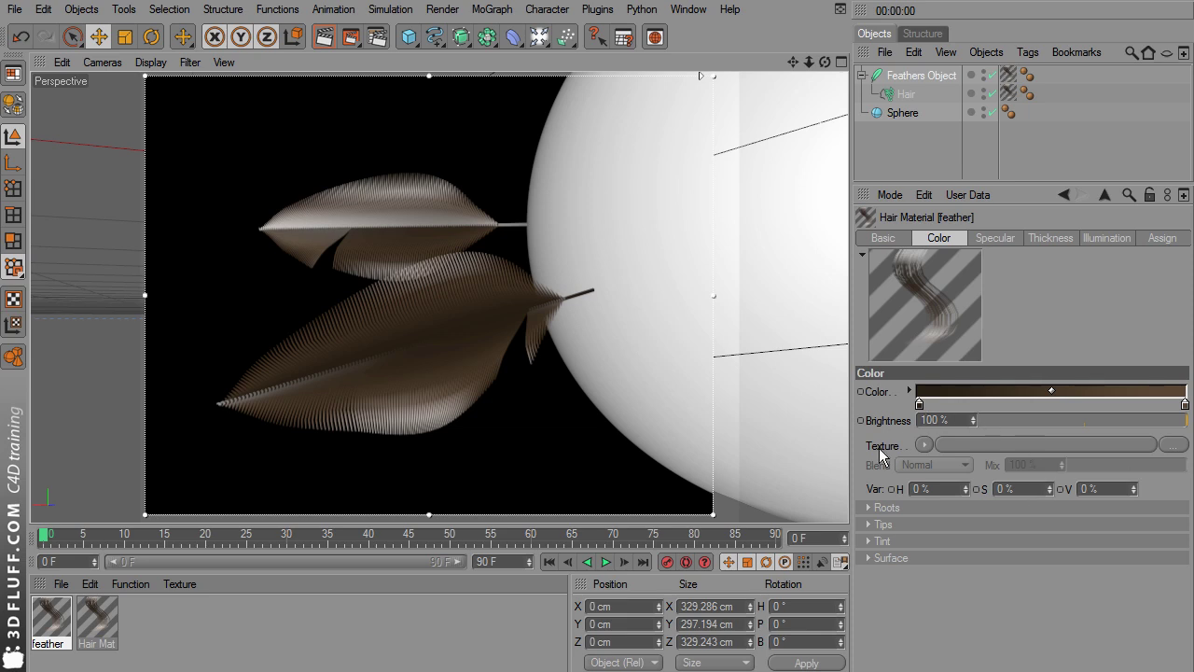
click(924, 444)
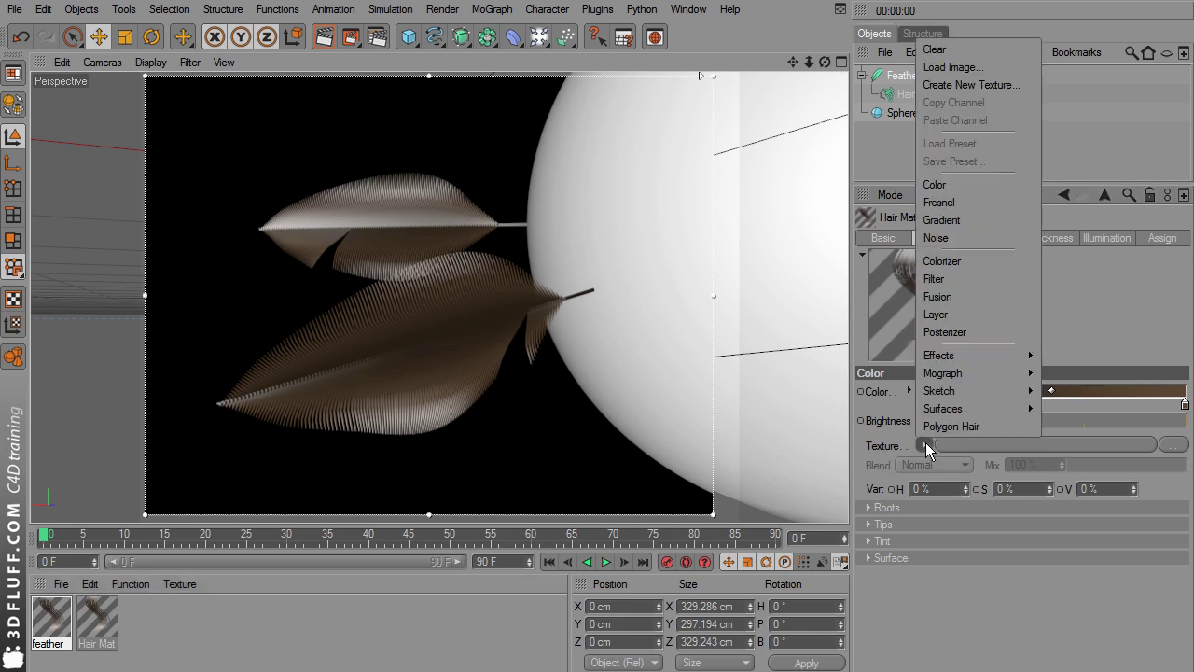
click(975, 225)
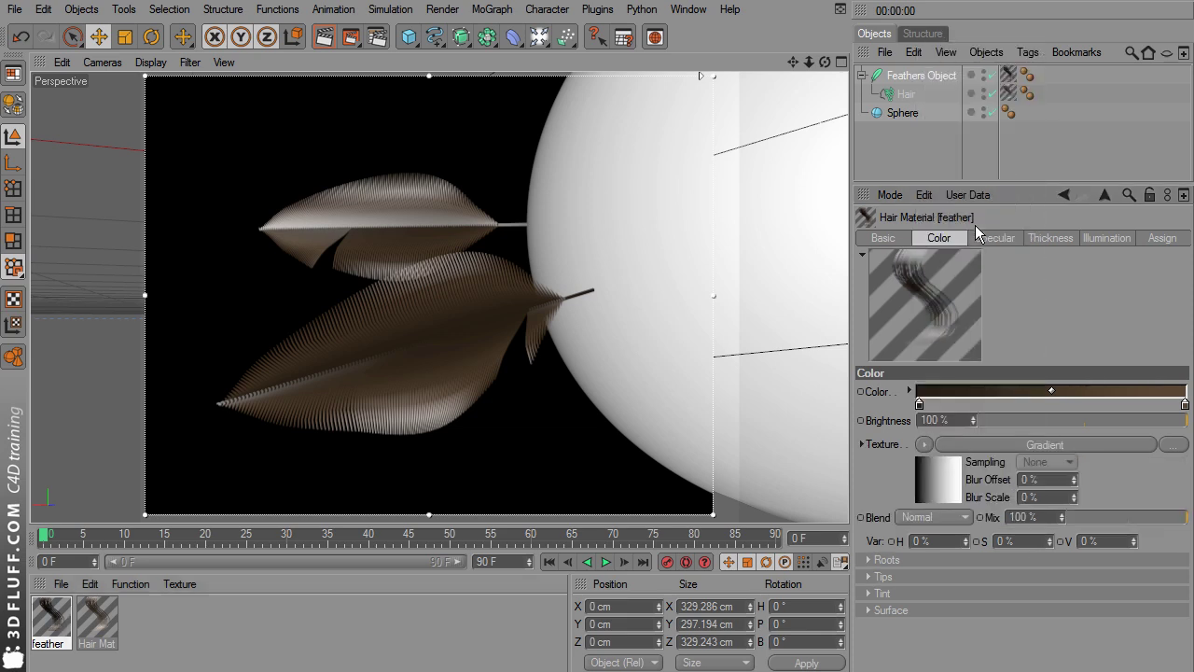
Step: Change the gradient's black start knot to a bright blue with a hue of 204° and a value of 100 %
click(973, 443)
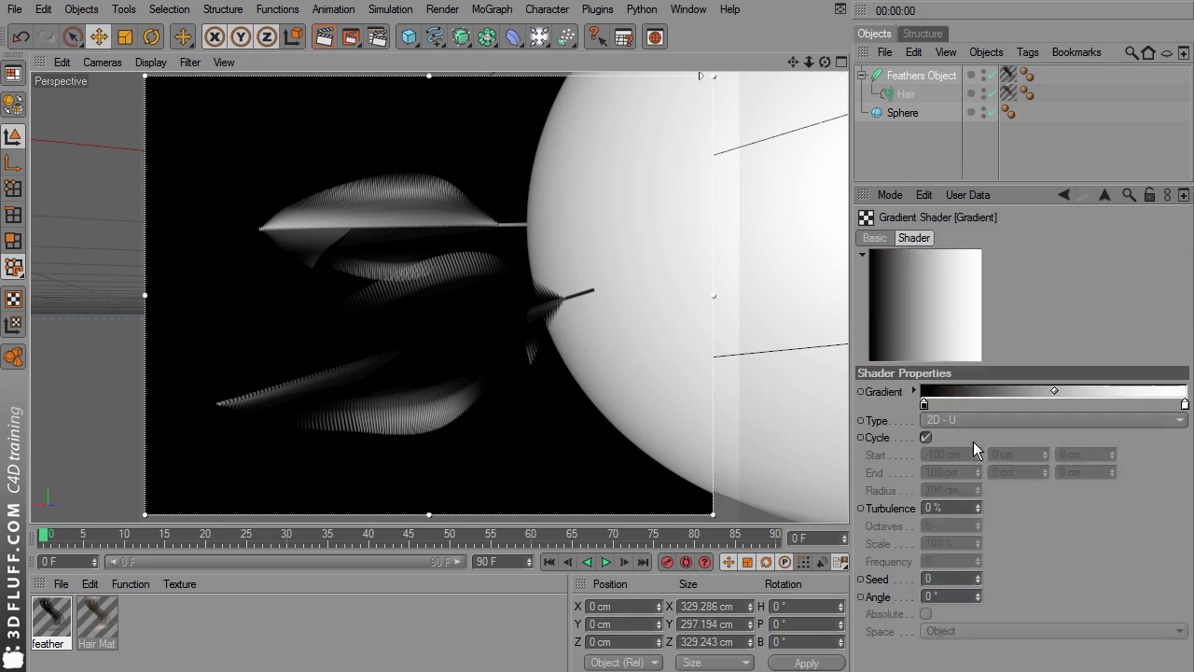
double_click(922, 405)
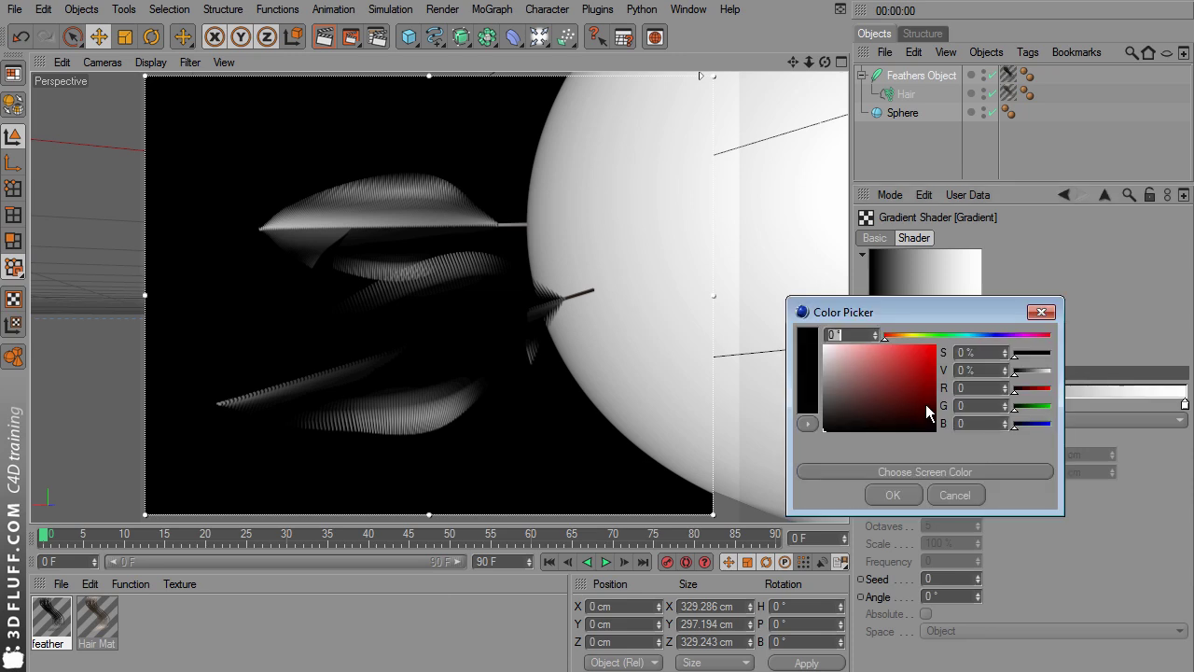
click(977, 334)
mouse_move(920, 368)
mouse_down()
mouse_move(925, 334)
mouse_move(915, 332)
mouse_up()
click(975, 337)
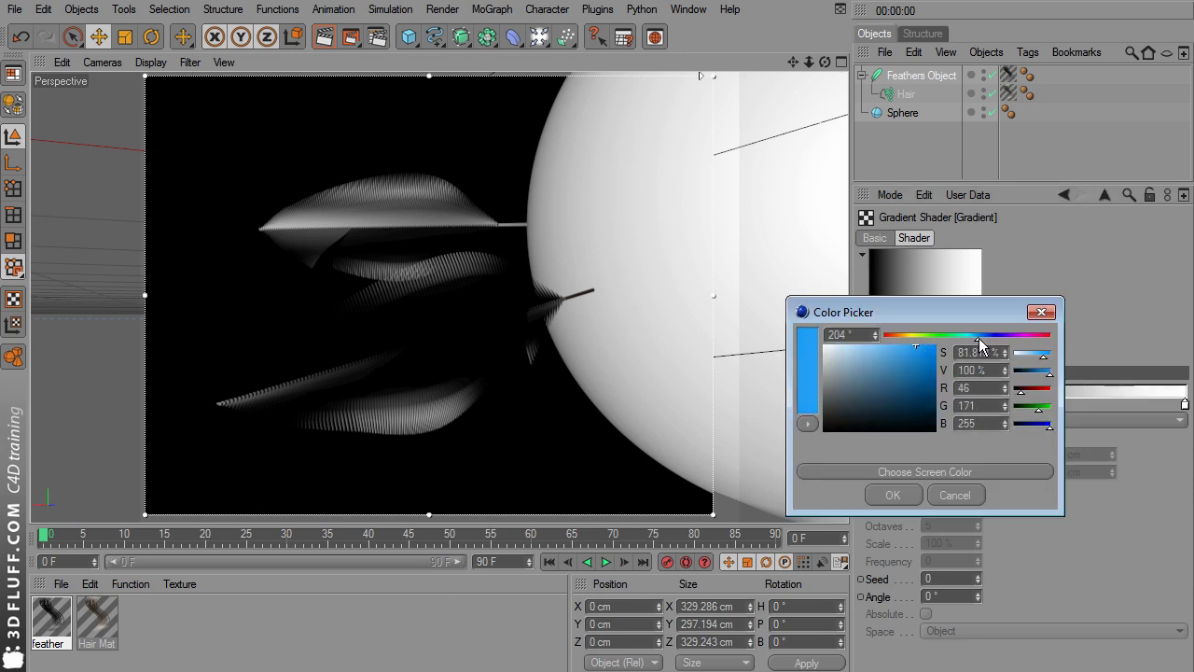
click(894, 494)
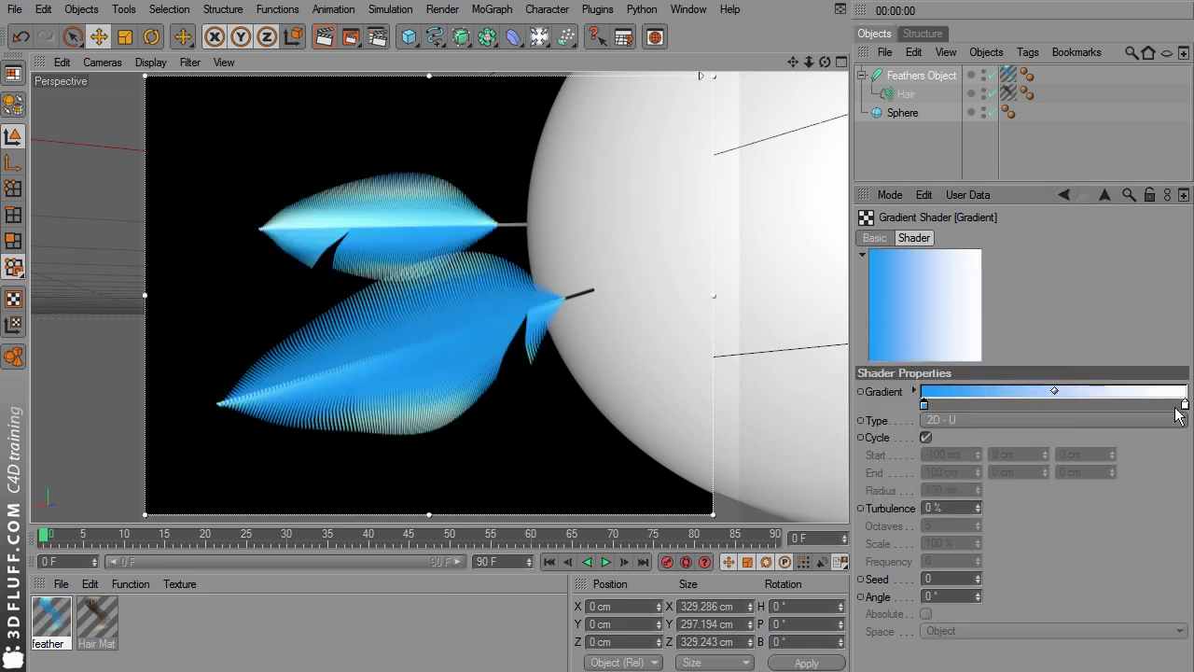
Step: Set the gradient Type to 2D - V and move the knots closer together for a short blue-to-white transition before the middle
drag(1185, 408, 1118, 408)
drag(929, 408, 1022, 410)
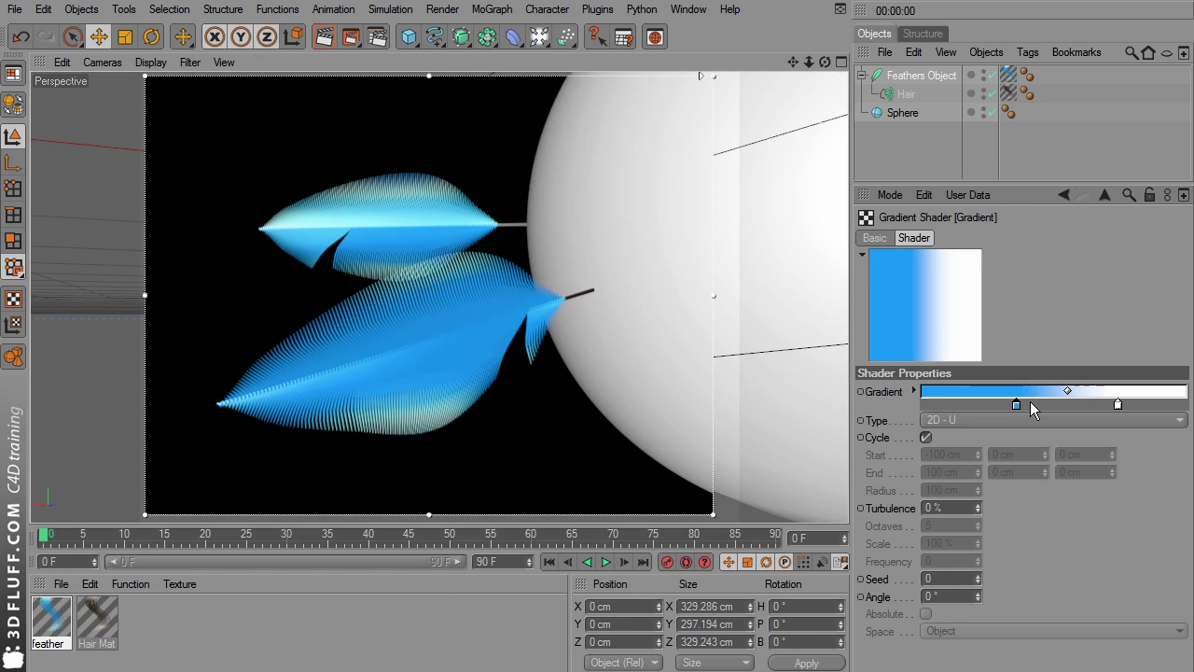
drag(1118, 409, 1001, 405)
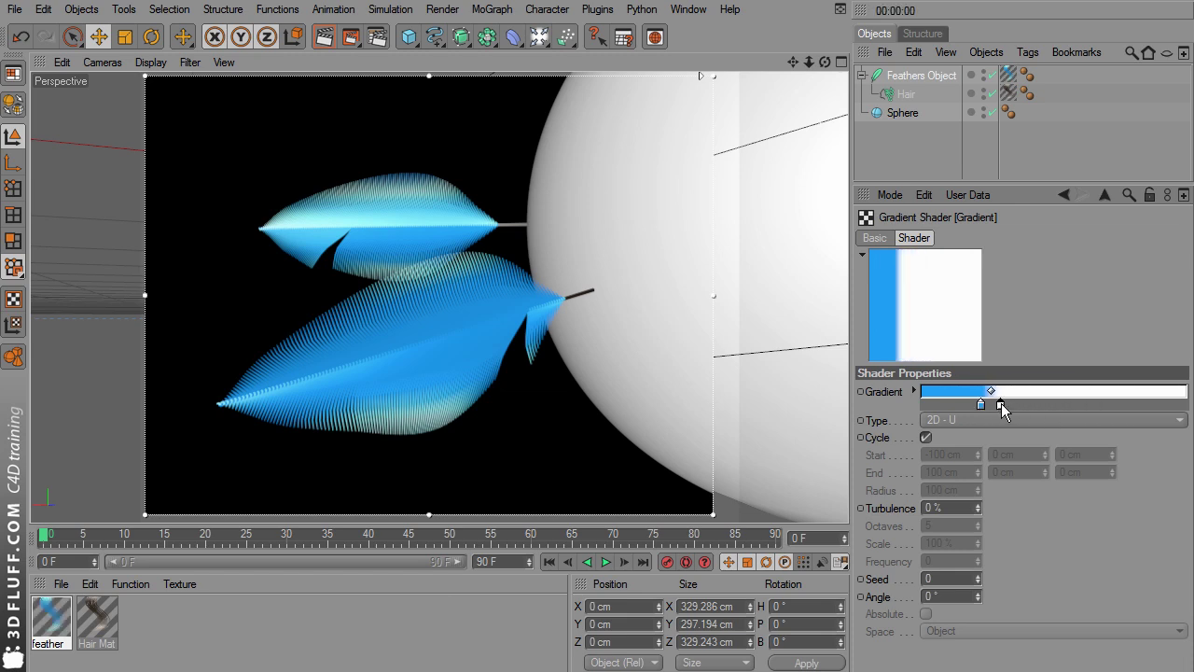
click(942, 420)
click(966, 447)
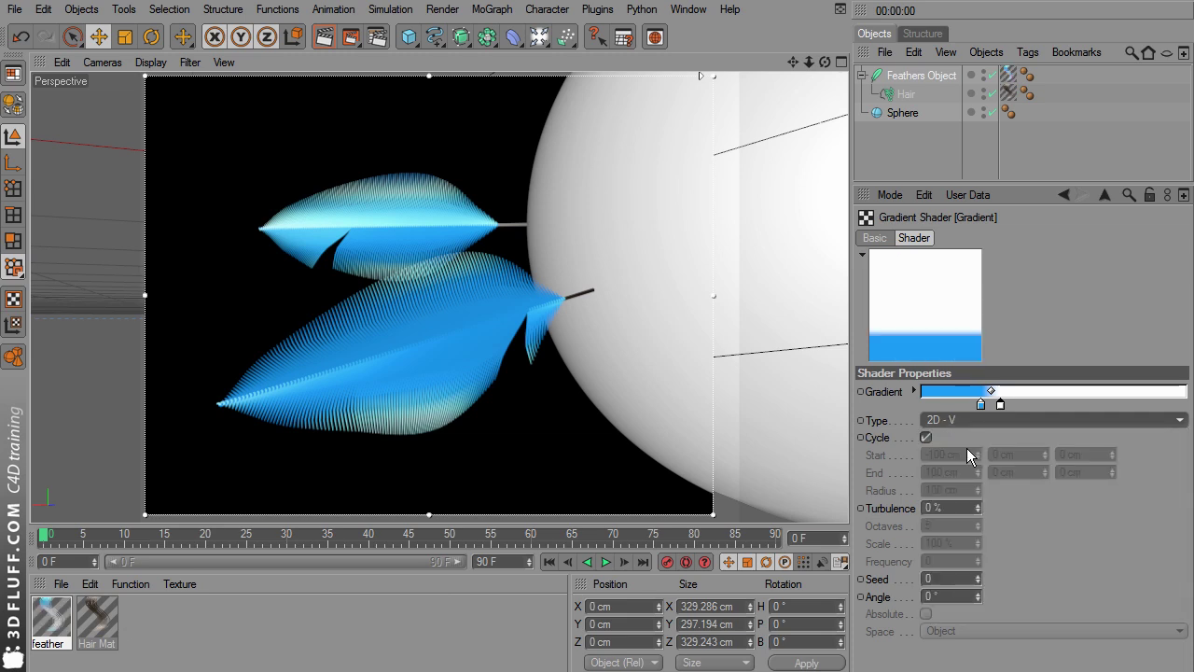
drag(1000, 404, 1046, 411)
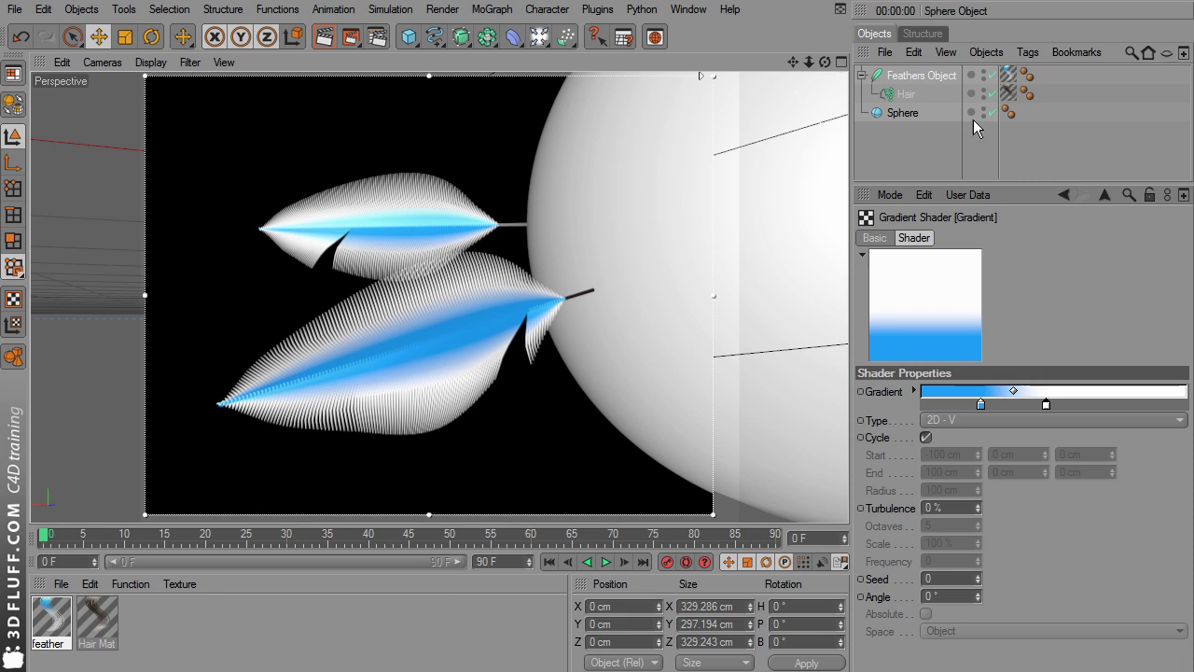
Step: Set Hair UVs to Feather in the Feathers Object's hair material tag
click(1007, 78)
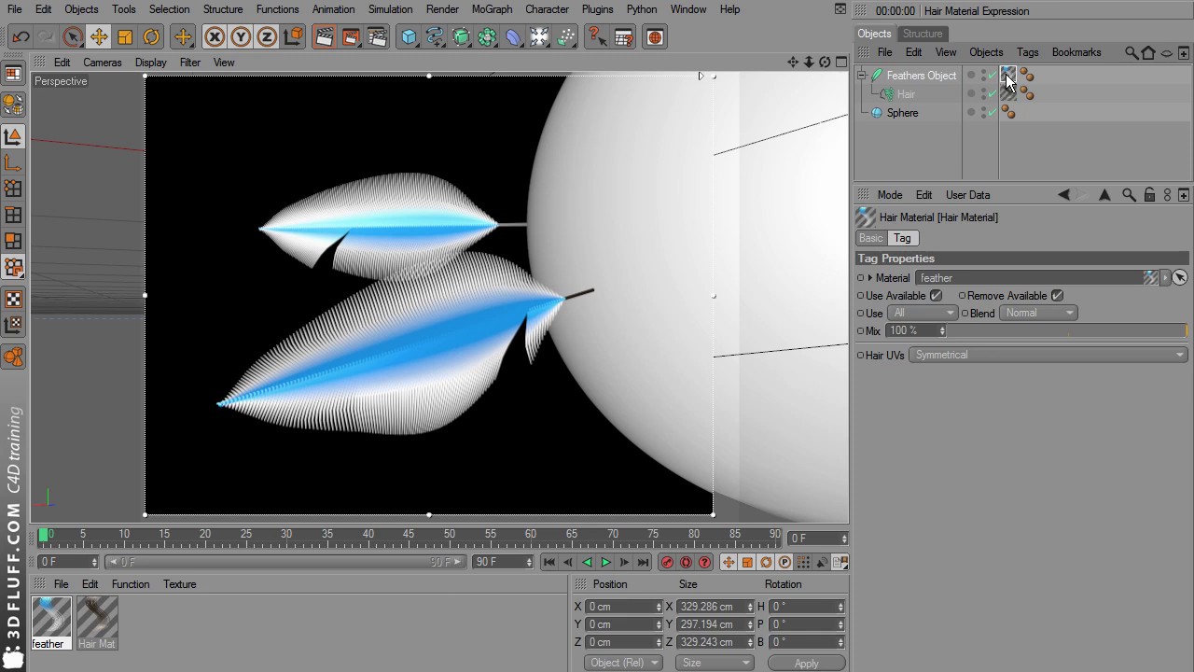
click(938, 354)
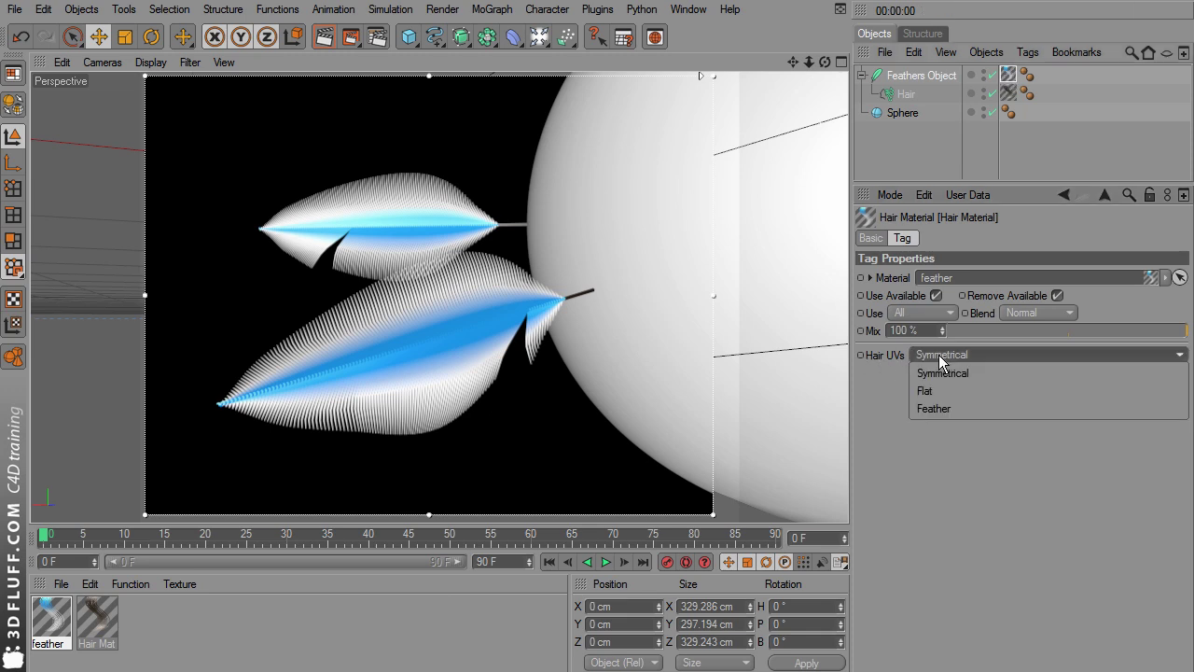
click(944, 407)
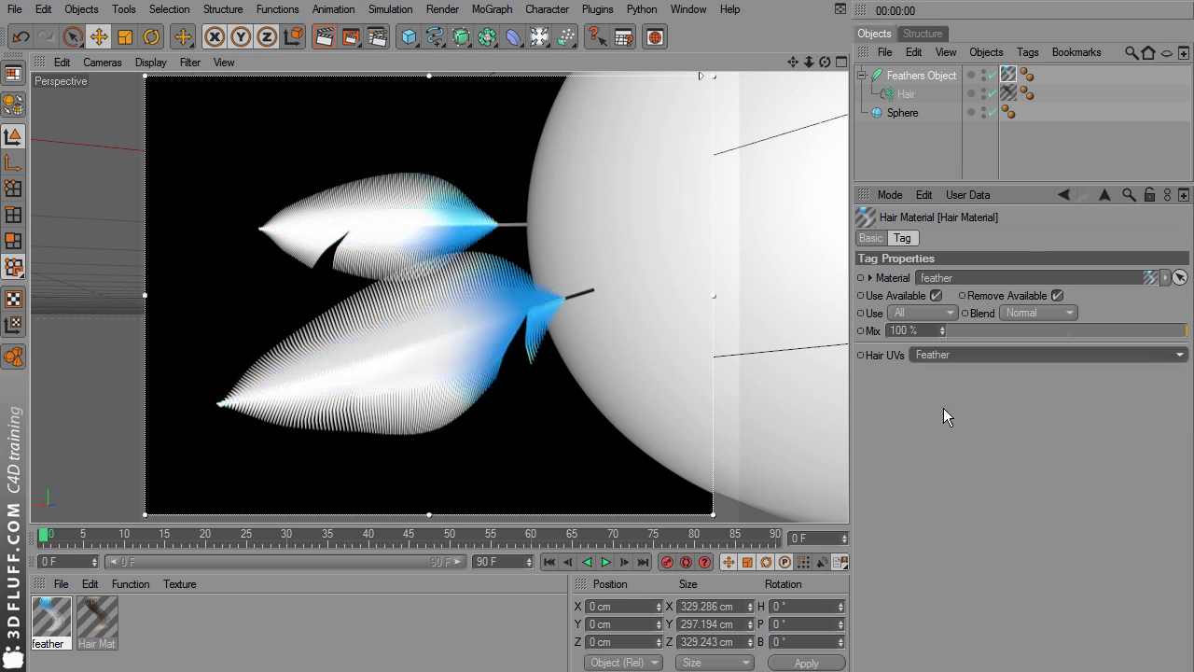
Step: Move both knots of the feather material's gradient toward the white end so only the feather tips are white
click(51, 620)
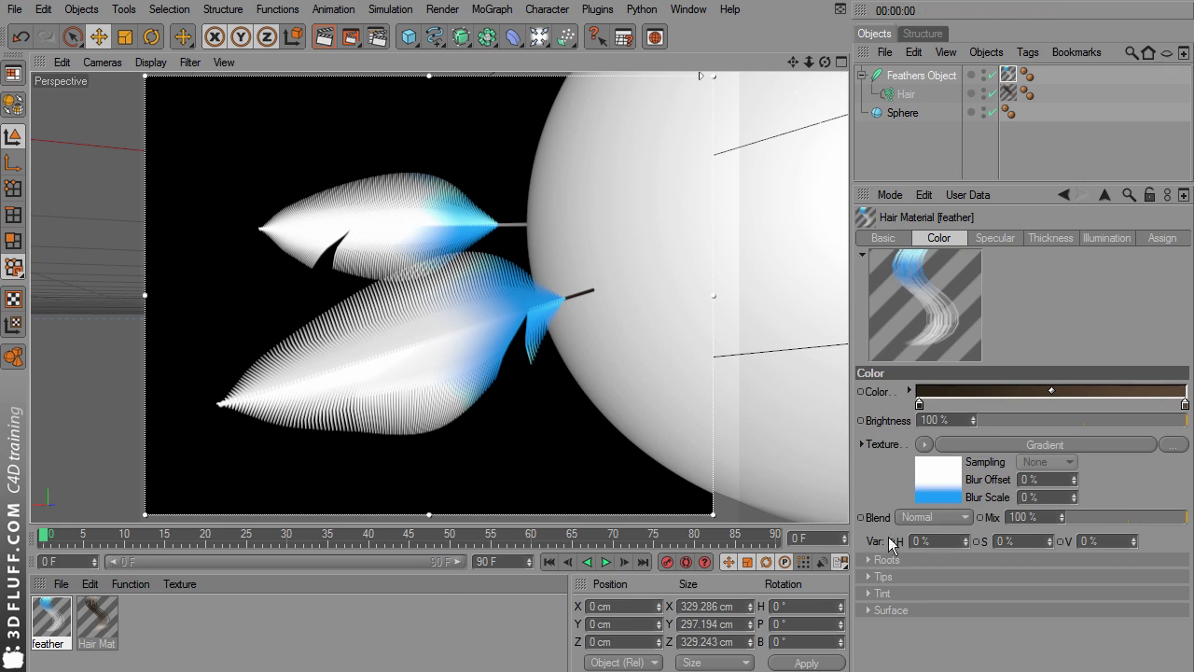
click(970, 442)
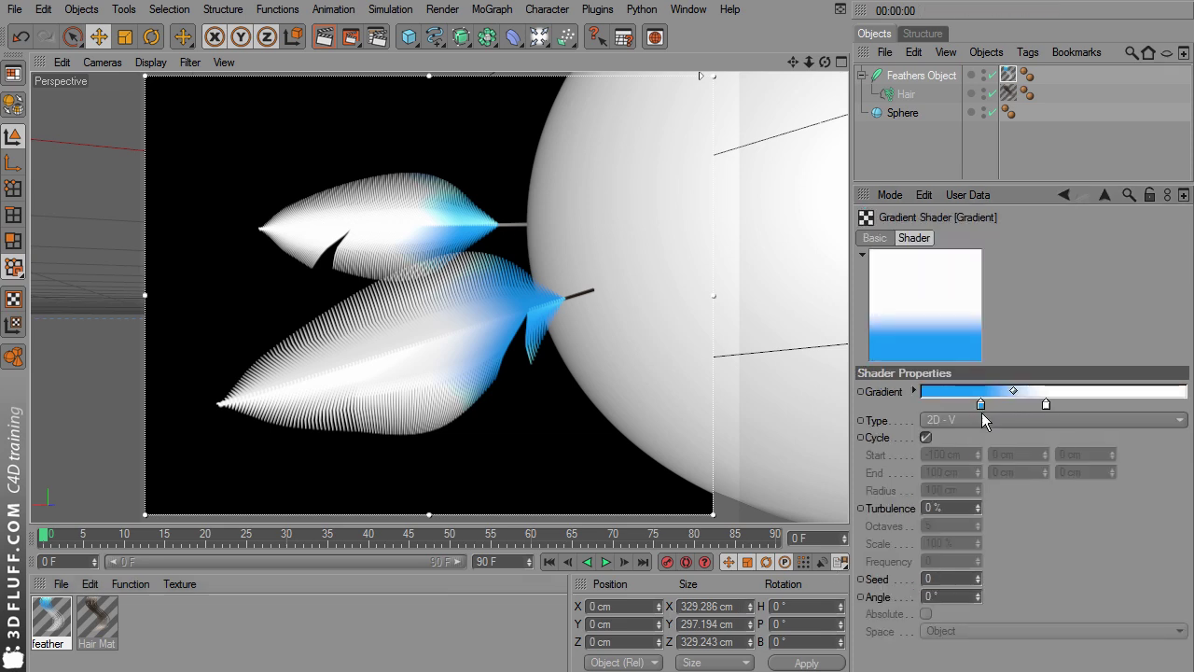
drag(1003, 405, 1044, 408)
drag(1046, 407, 1140, 407)
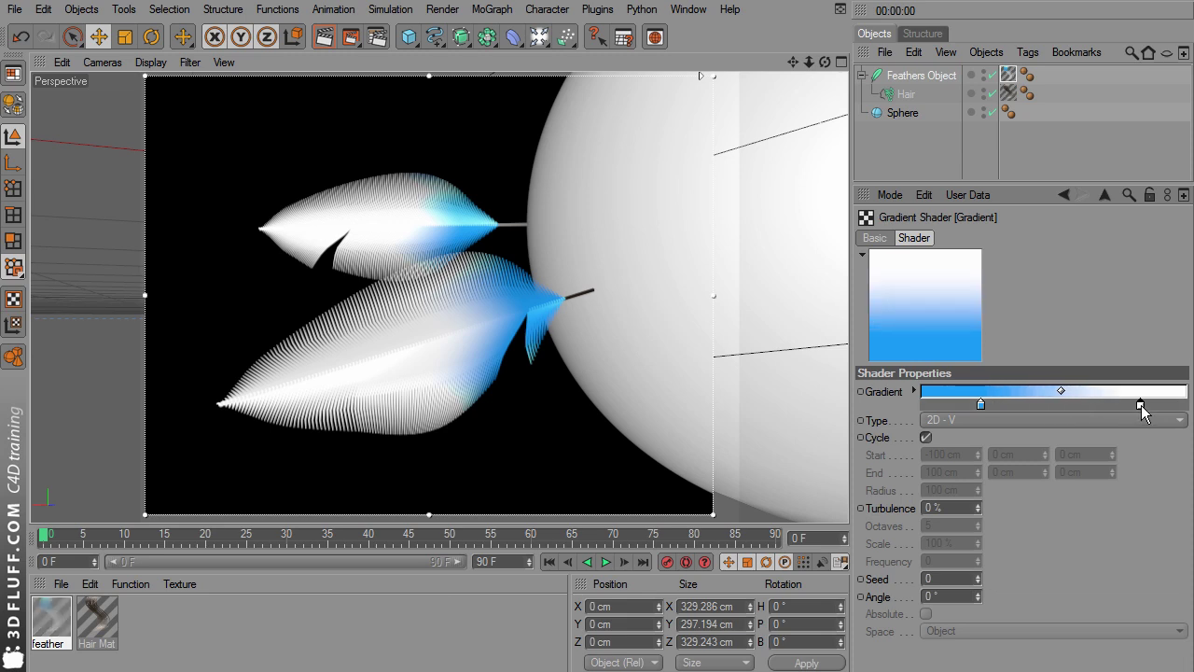
drag(980, 405, 1112, 408)
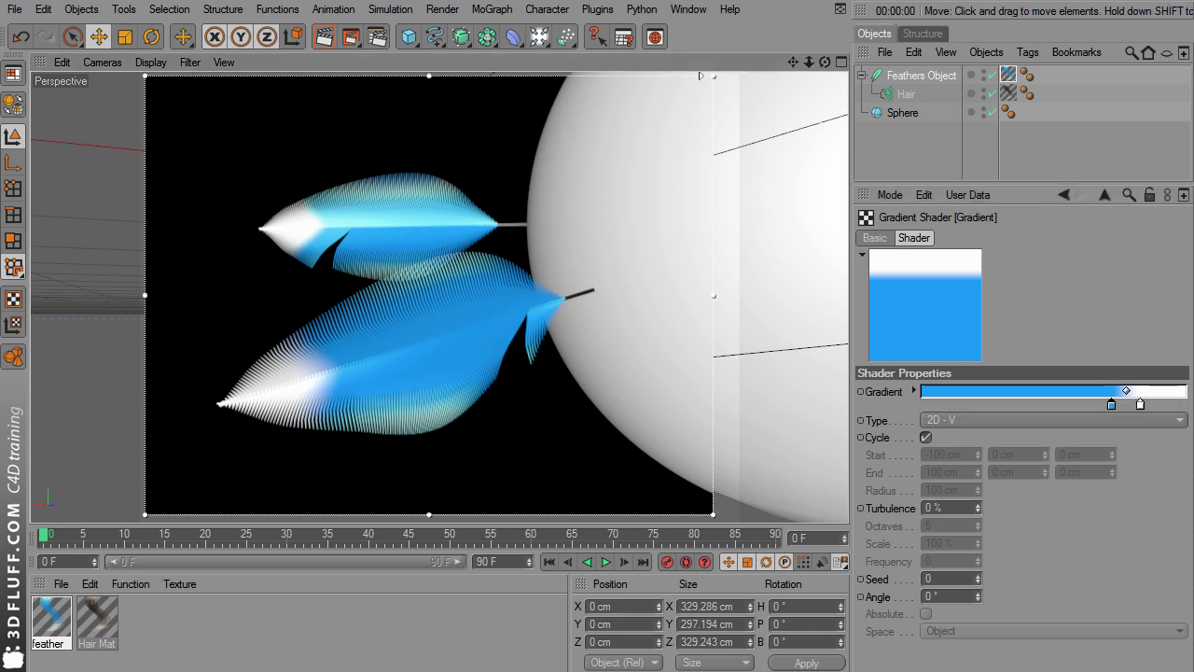
Step: Raise the Hair object's guide Count to 266 to cover the sphere densely with feathers
scroll(622, 217, down, 8)
alt+middle_drag(623, 175, 486, 202)
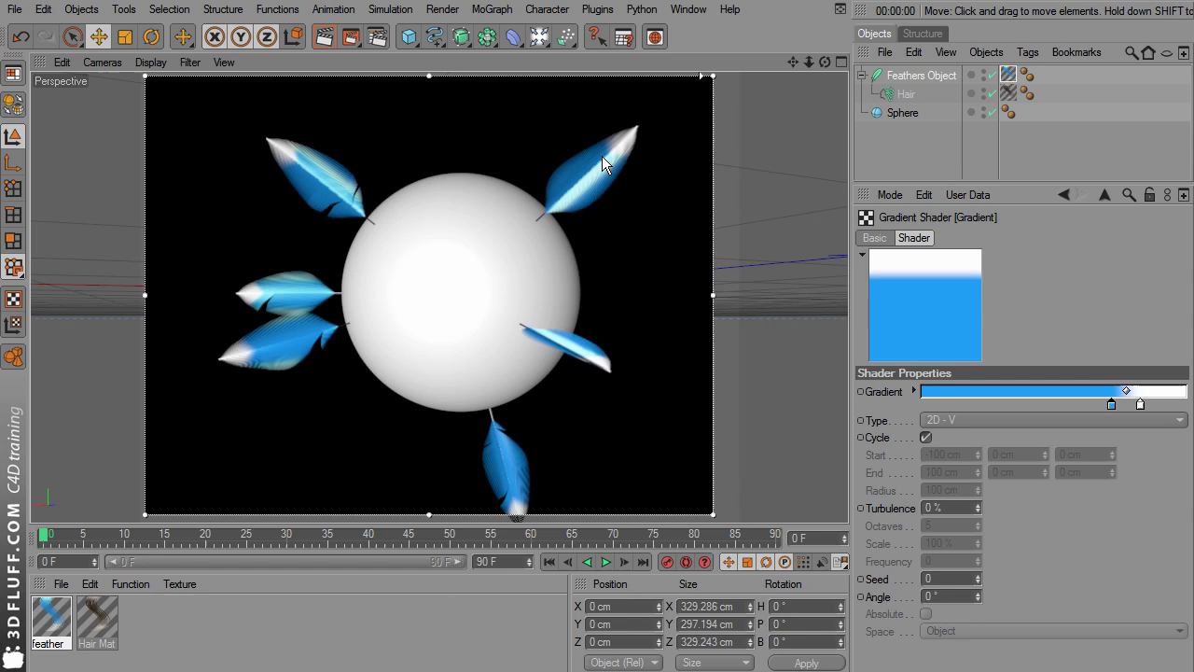
click(907, 95)
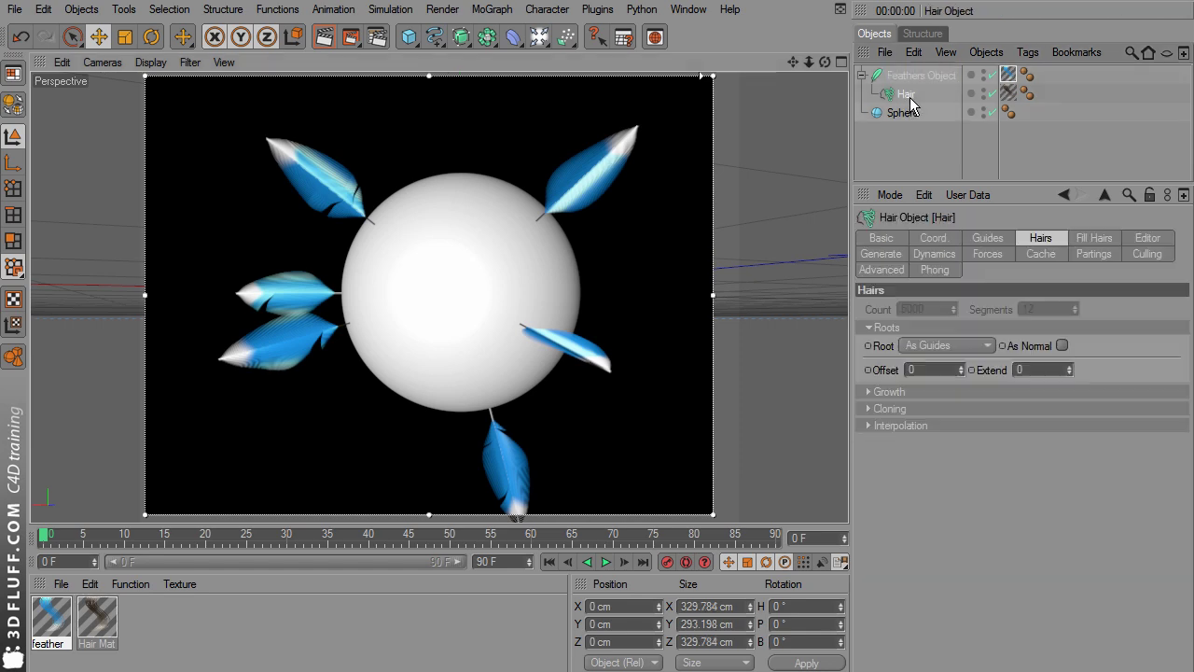
click(987, 238)
drag(966, 345, 966, 335)
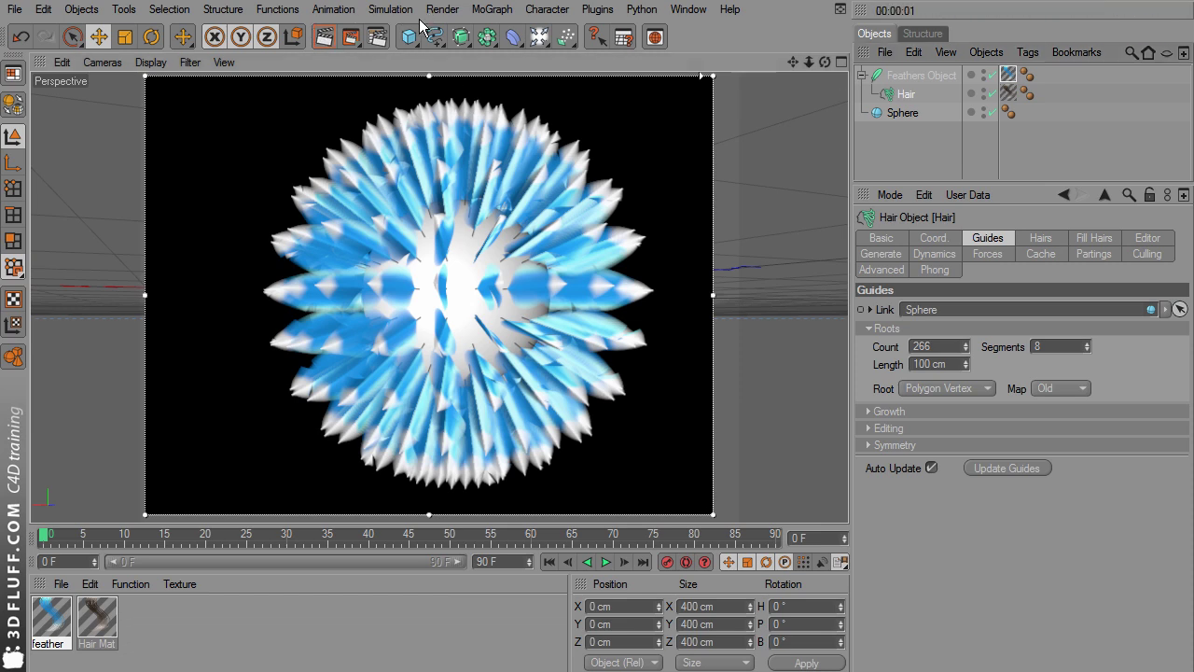
Step: Groom the hair guides with the Brush hair tool, bending the feathers around the sides, upper edge and underside of the sphere
click(397, 11)
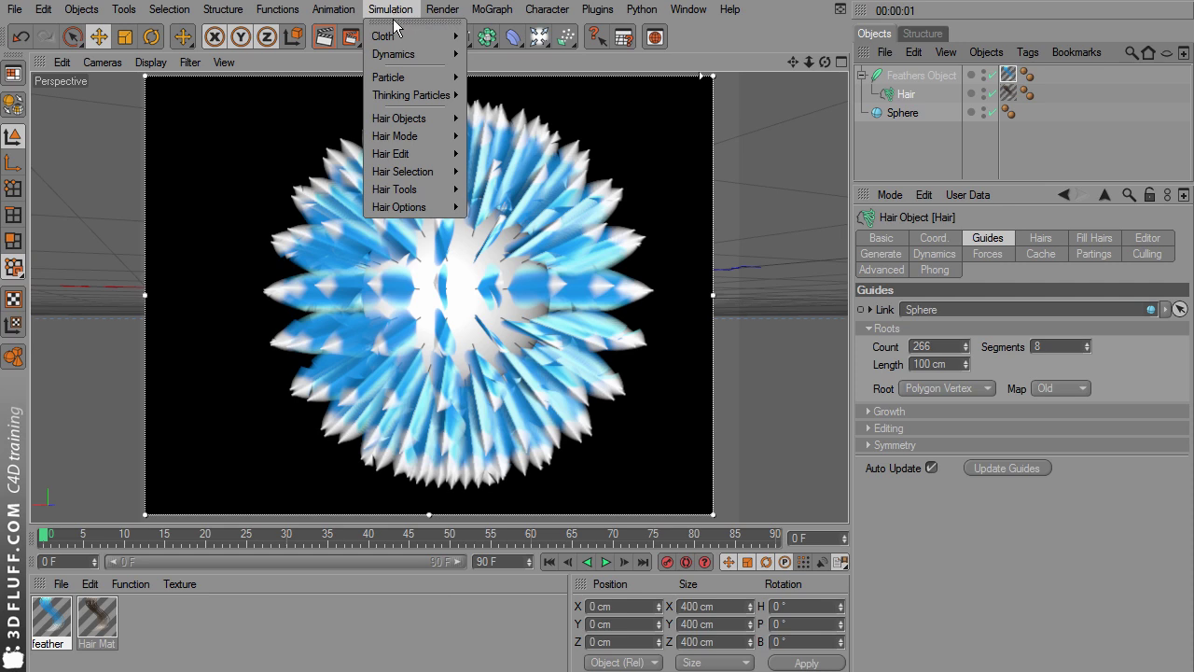
mouse_move(427, 183)
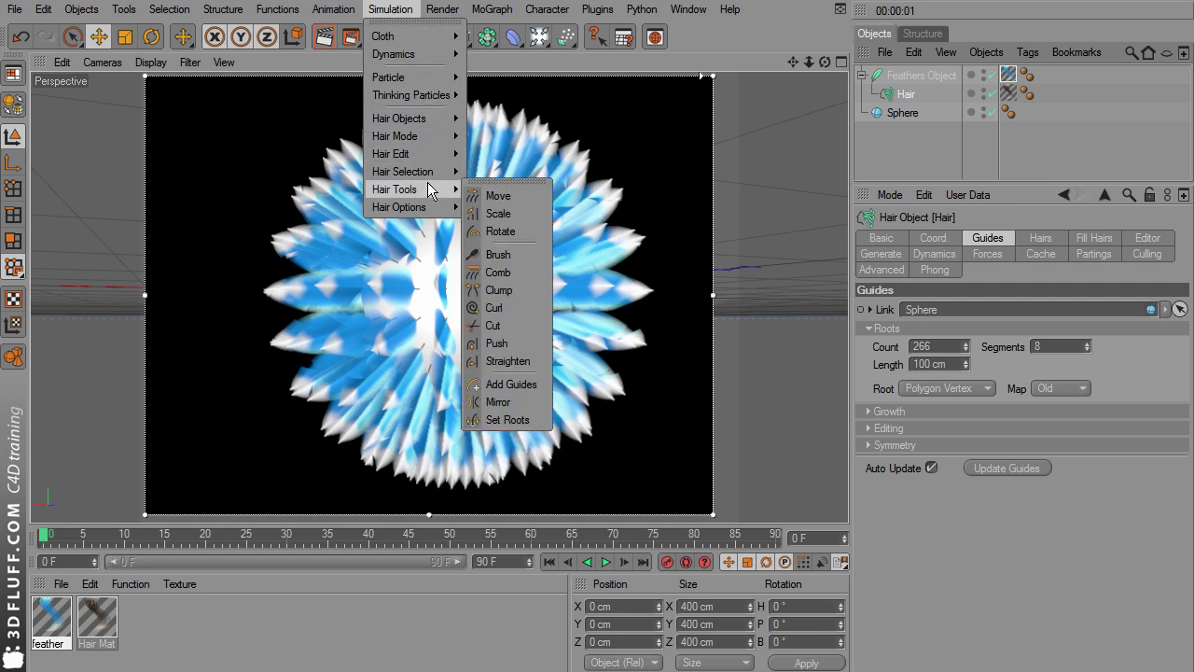
click(498, 252)
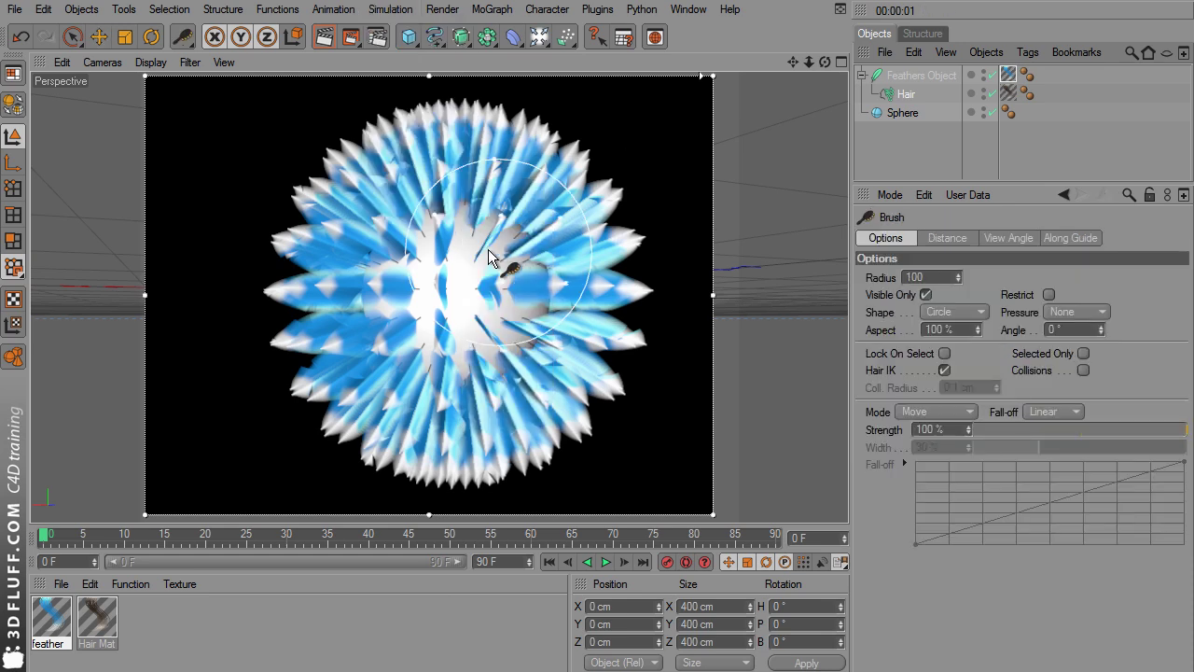
mouse_move(277, 266)
mouse_down()
mouse_move(266, 338)
mouse_move(279, 247)
mouse_up()
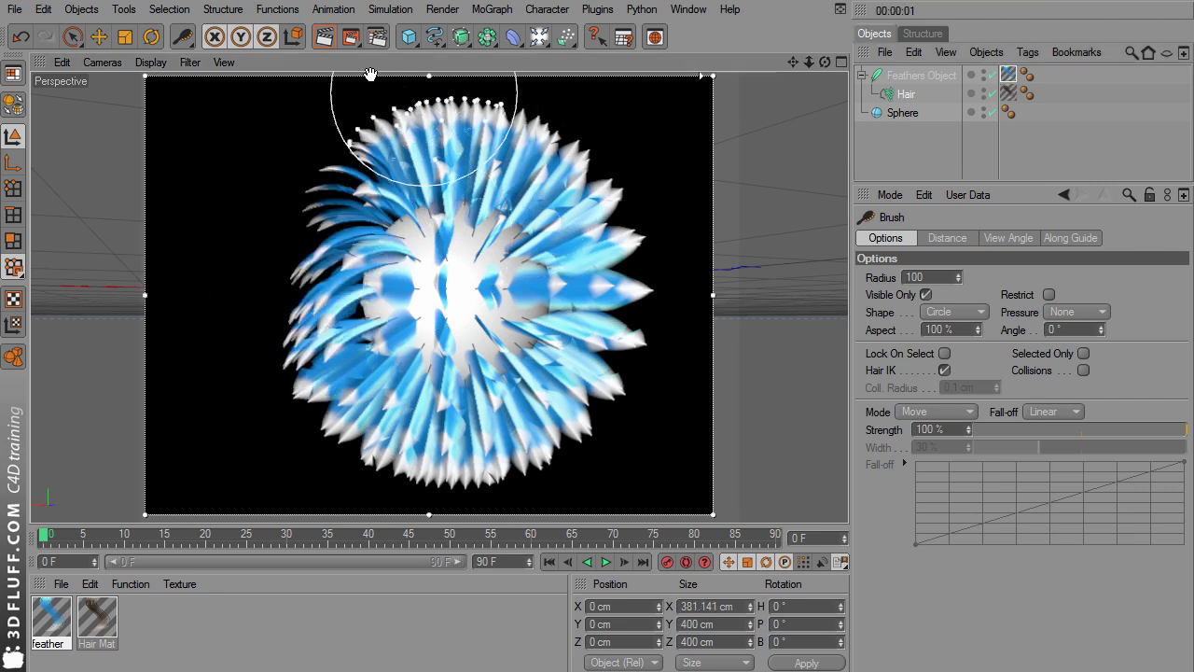
drag(354, 39, 410, 195)
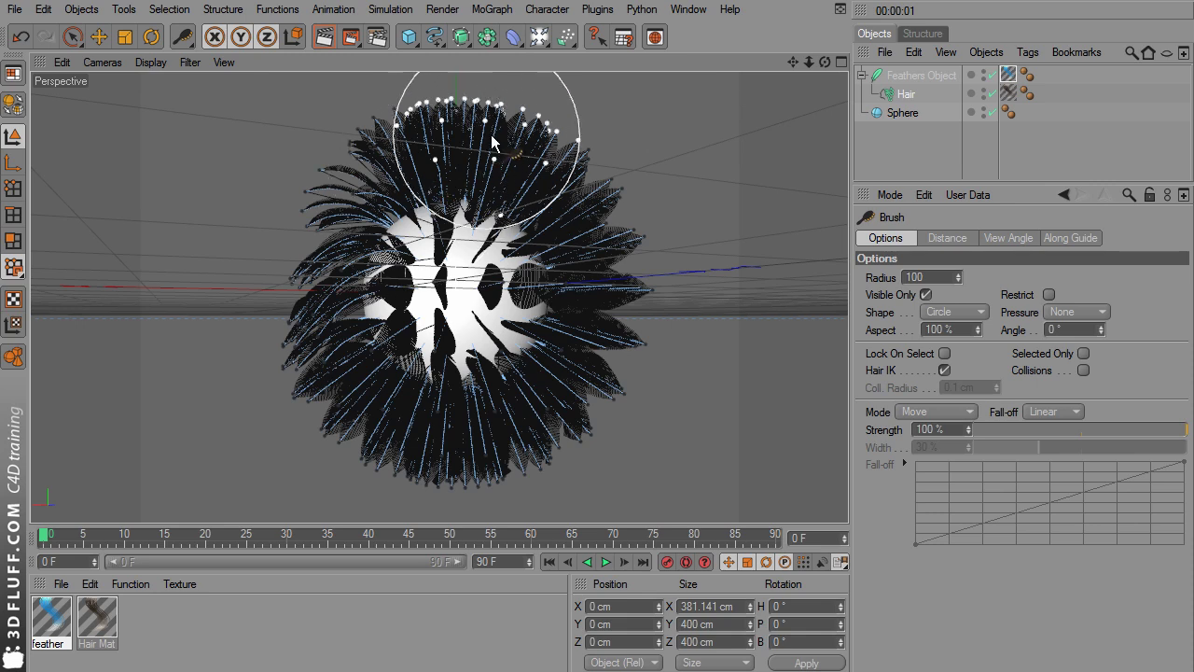
mouse_move(491, 134)
mouse_down()
mouse_move(594, 208)
mouse_move(619, 298)
mouse_up()
mouse_move(610, 250)
mouse_down()
mouse_move(560, 438)
mouse_move(279, 396)
mouse_move(373, 485)
mouse_move(495, 112)
mouse_move(448, 93)
mouse_move(373, 86)
mouse_move(396, 80)
mouse_move(543, 334)
mouse_move(553, 433)
mouse_move(378, 506)
mouse_move(551, 507)
mouse_up()
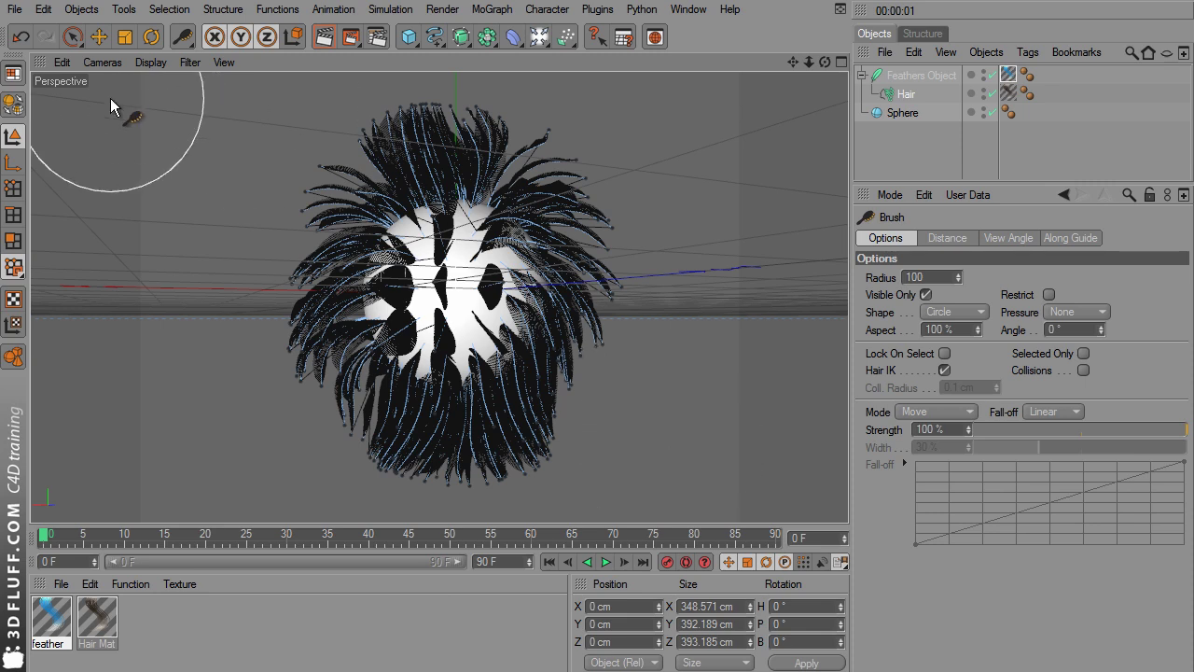
Step: Play the animation to examine how the groomed hair guides react to dynamics, and return to the first frame
click(99, 37)
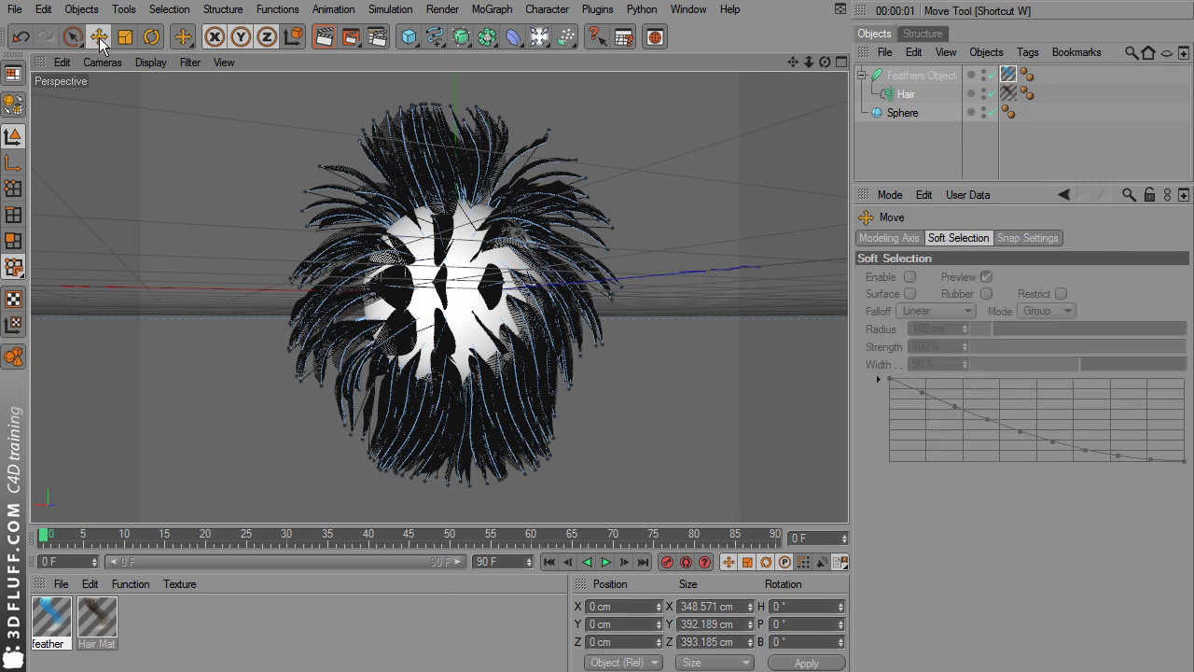
click(605, 561)
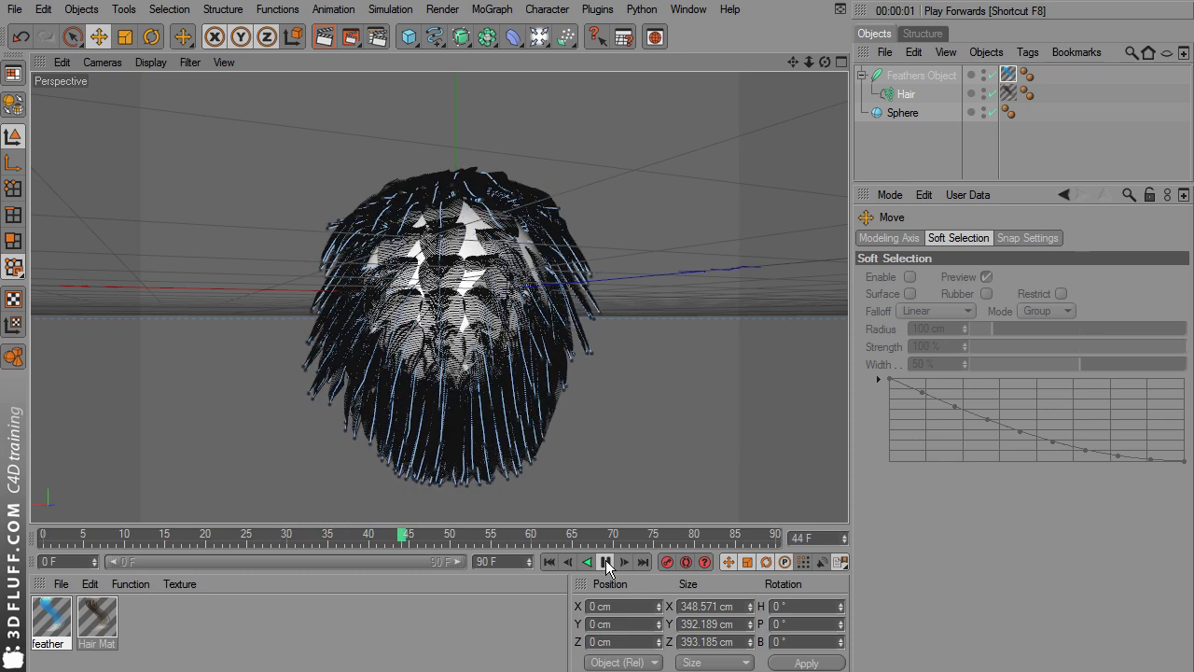
click(550, 561)
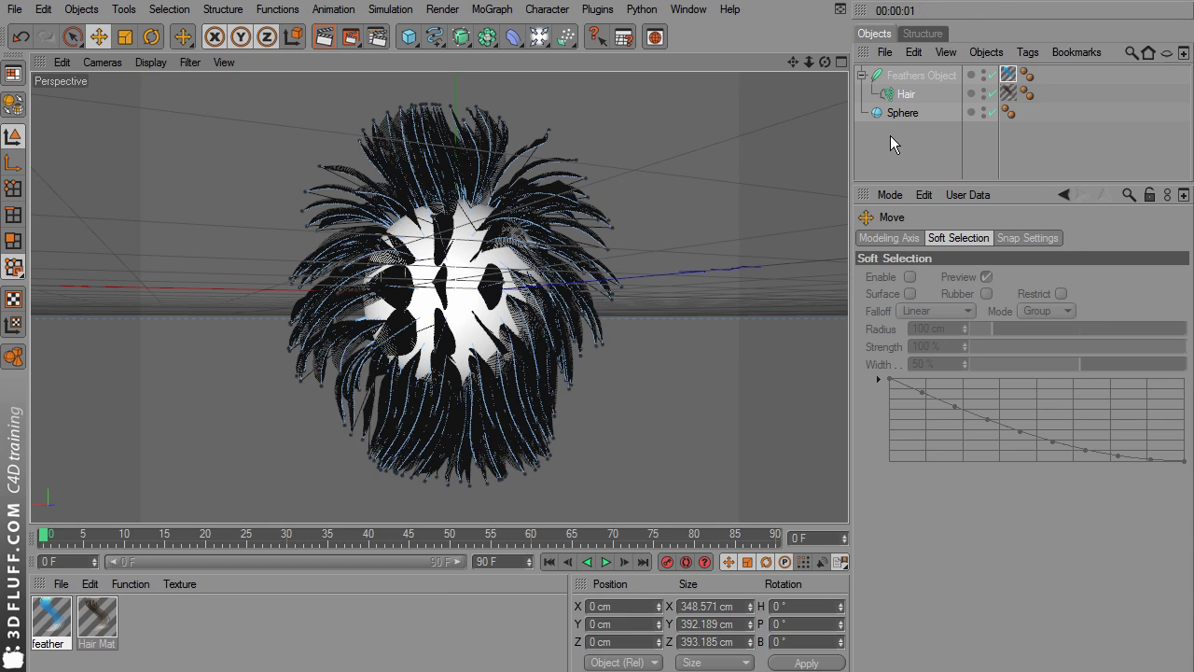
Step: Turn on Rigid in the Hair object's dynamics settings
click(903, 94)
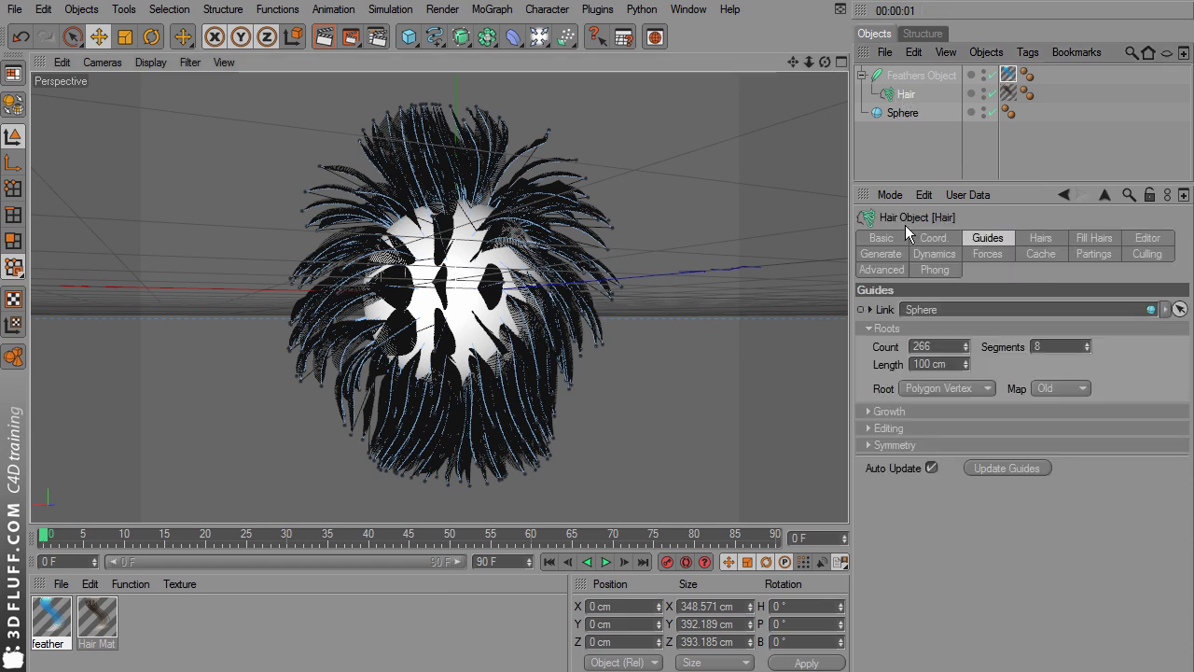
click(932, 256)
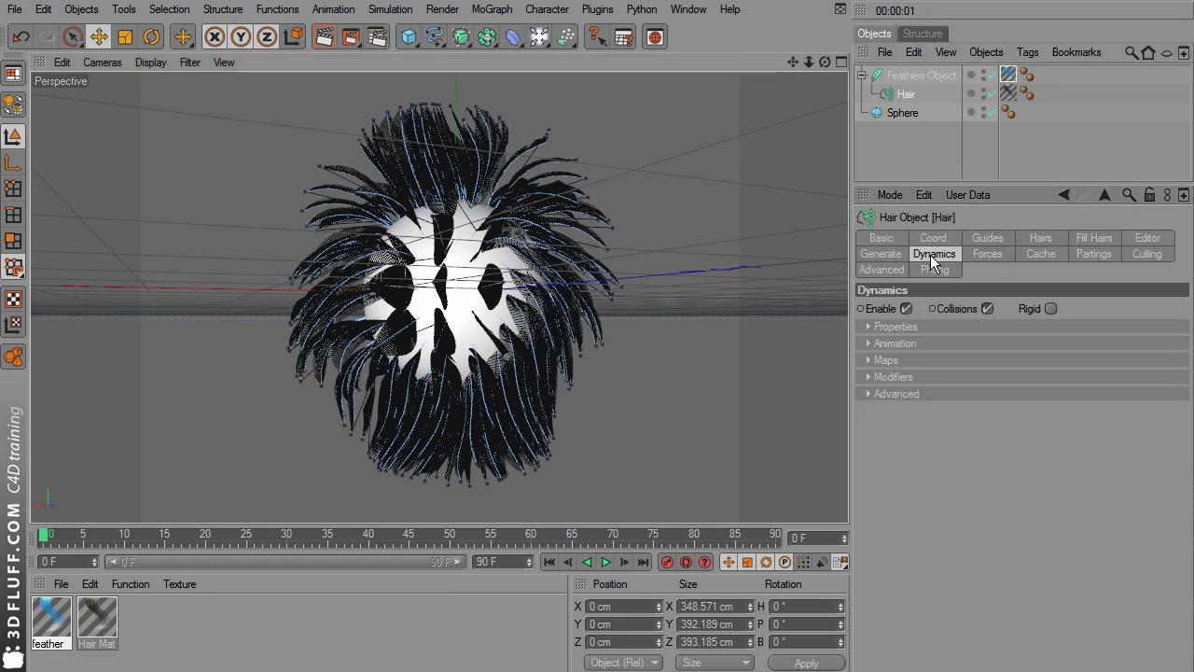
click(1050, 309)
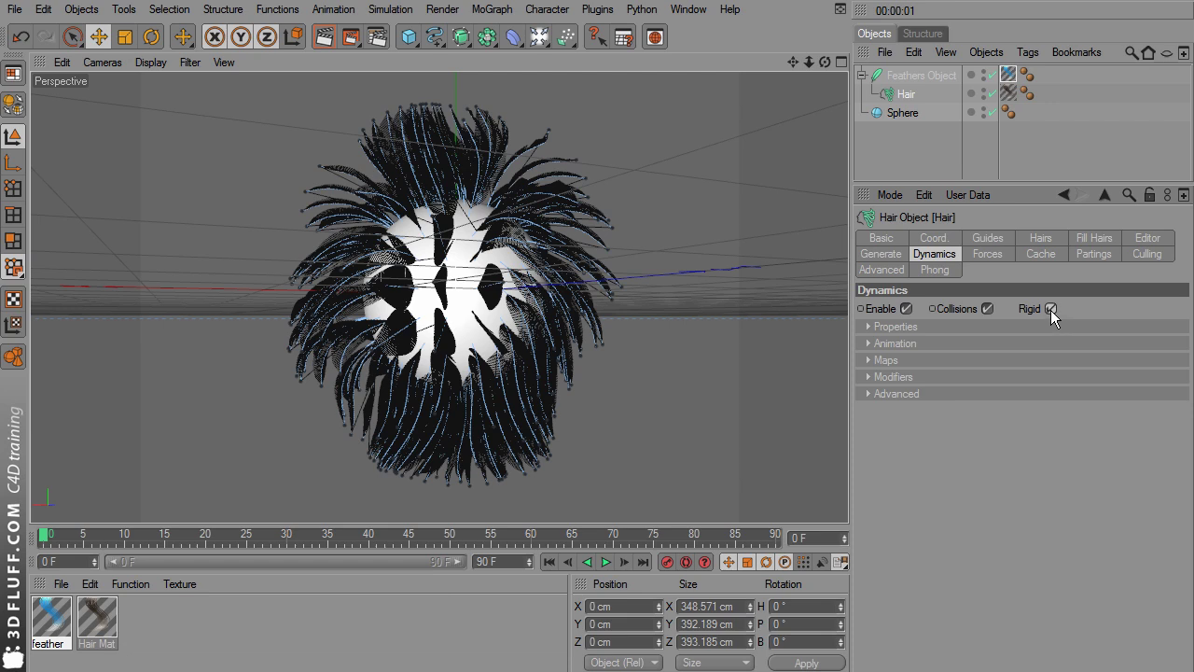
Step: Play the animation while moving the sphere around to test the rigid feather dynamics, and stop playback
click(605, 562)
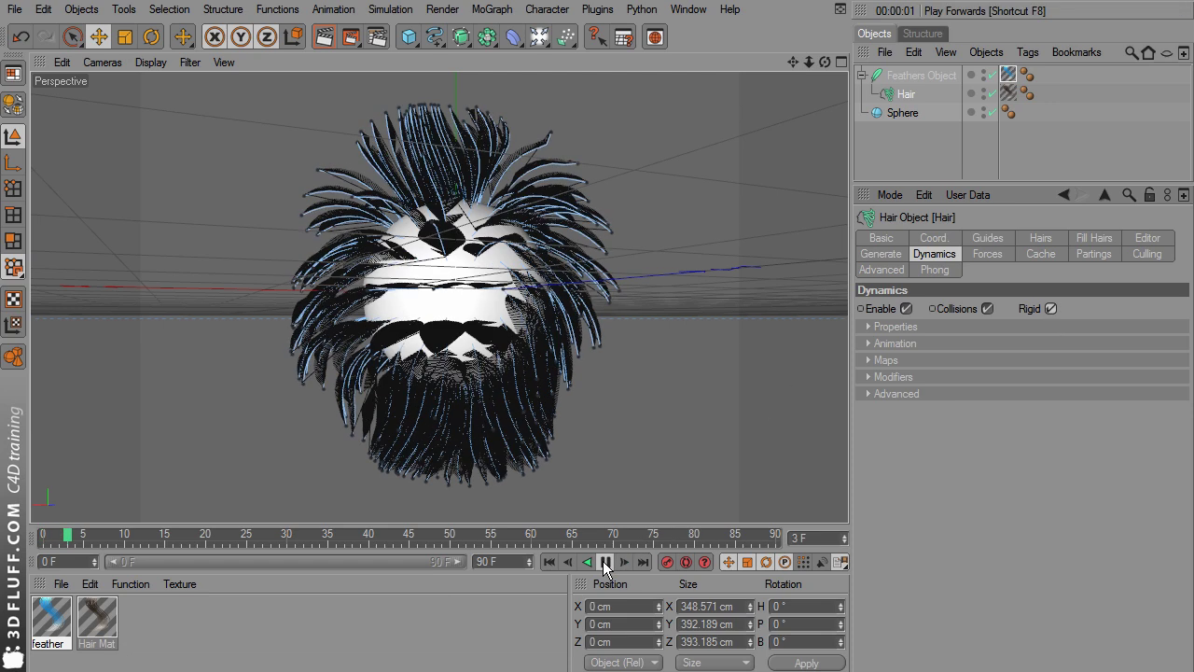
click(901, 113)
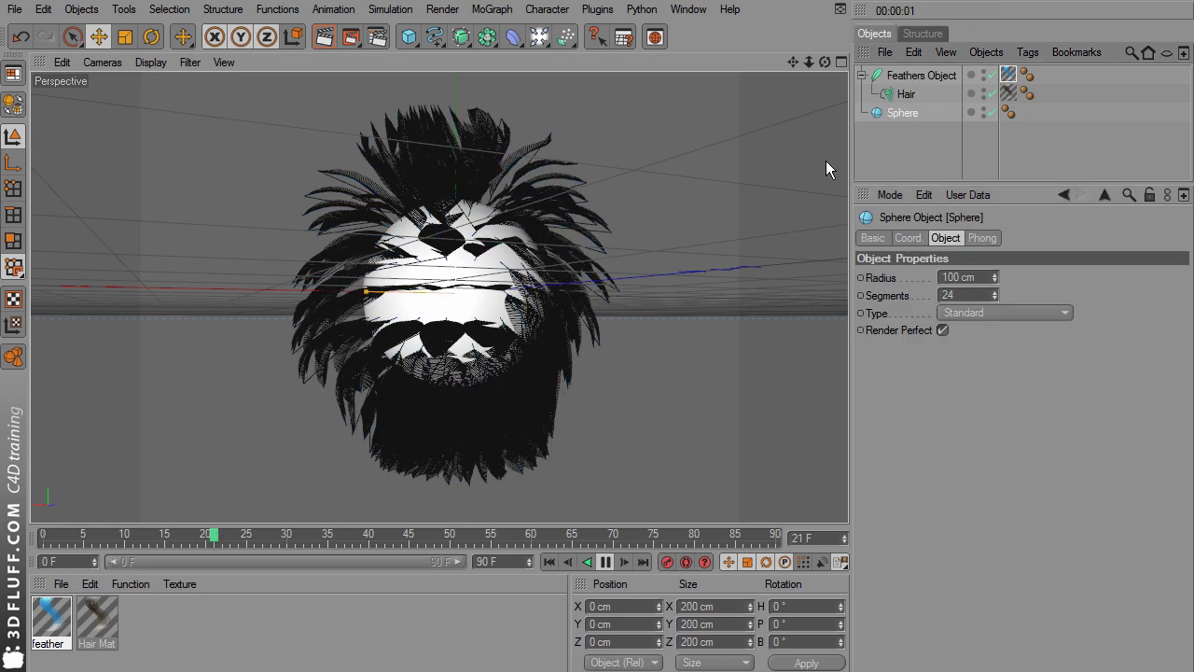
drag(455, 291, 380, 291)
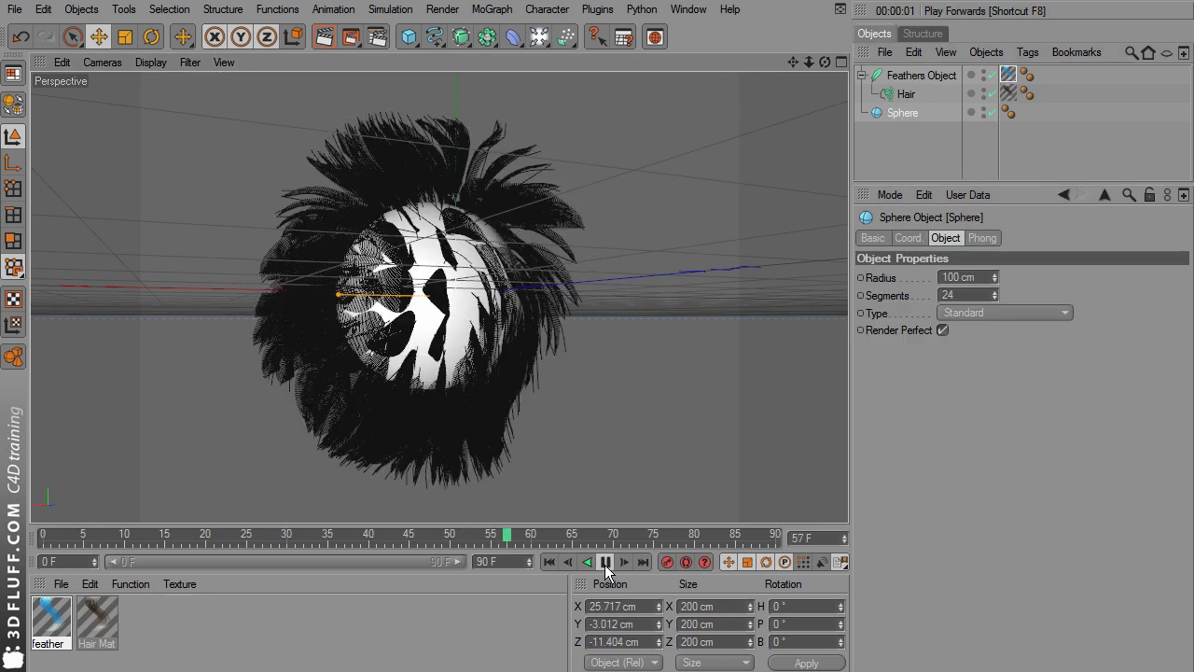
click(605, 562)
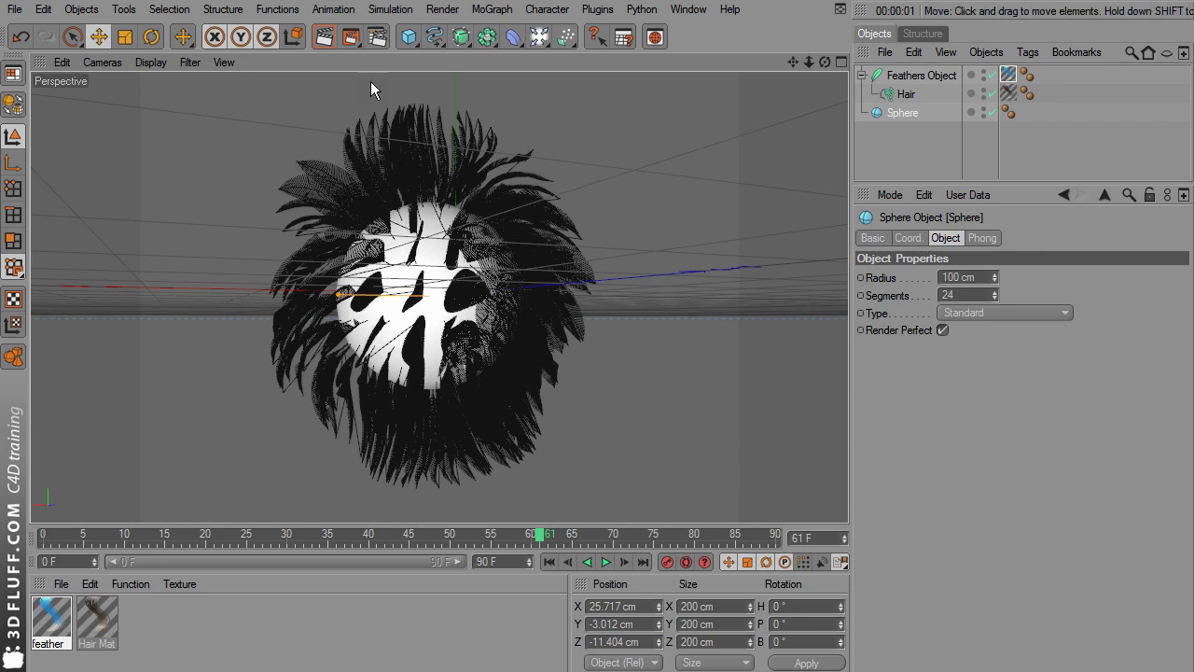
Step: Render the active view, turn on an Interactive Render Region and return to frame 0
click(322, 40)
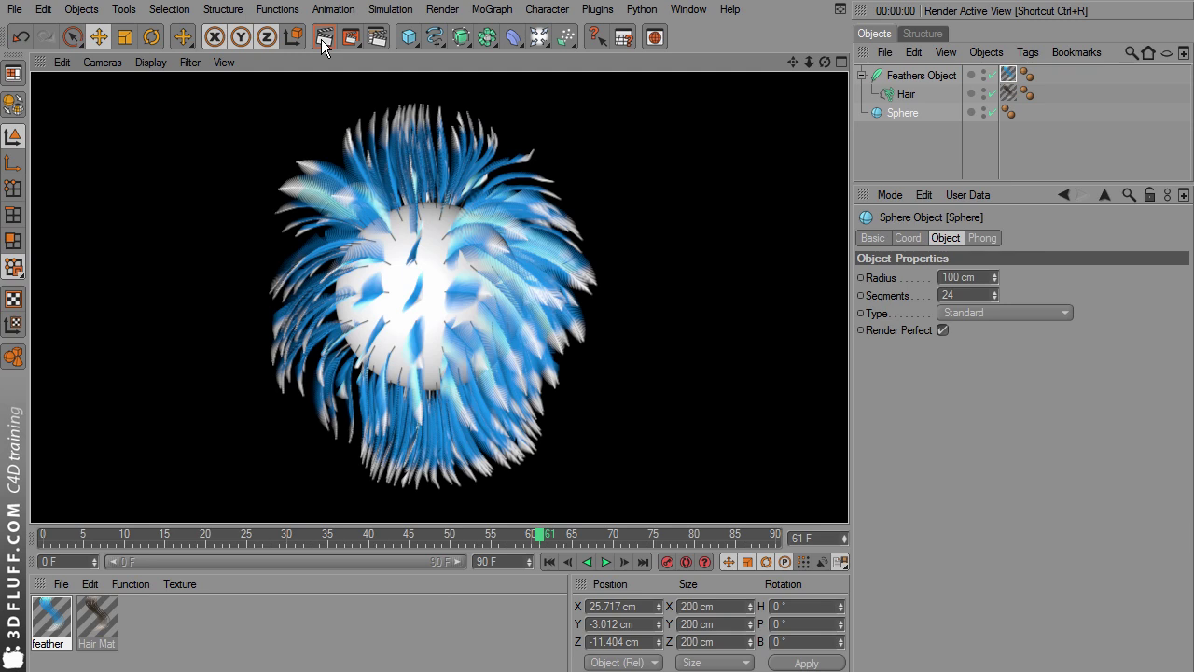
click(355, 39)
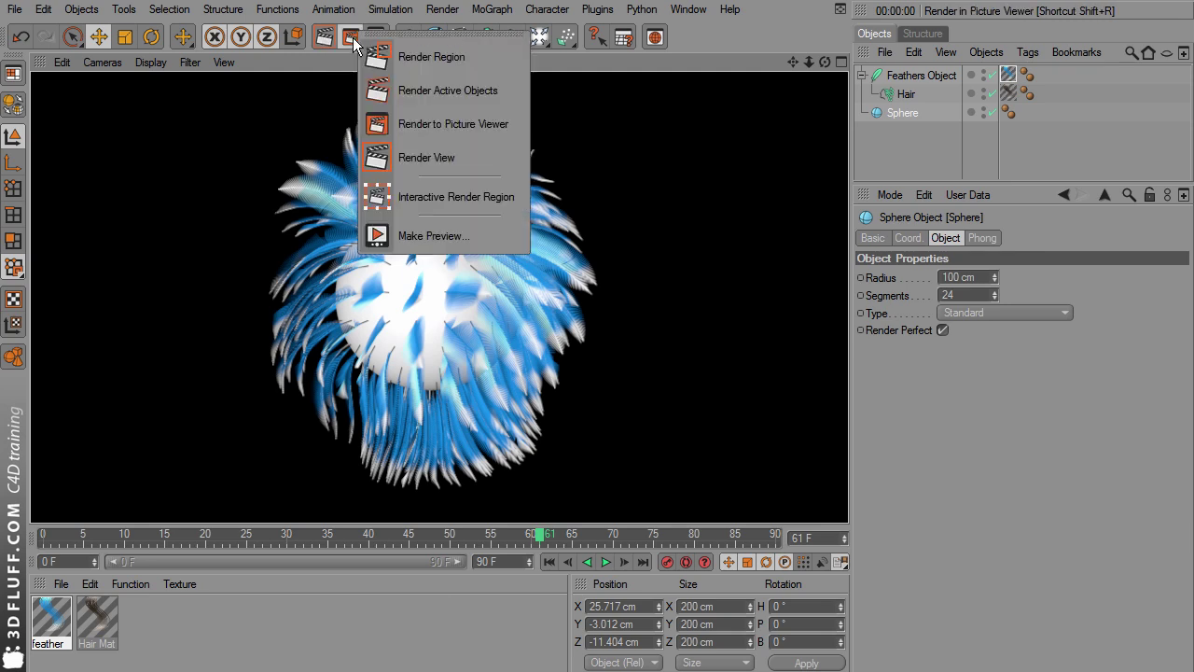
click(434, 197)
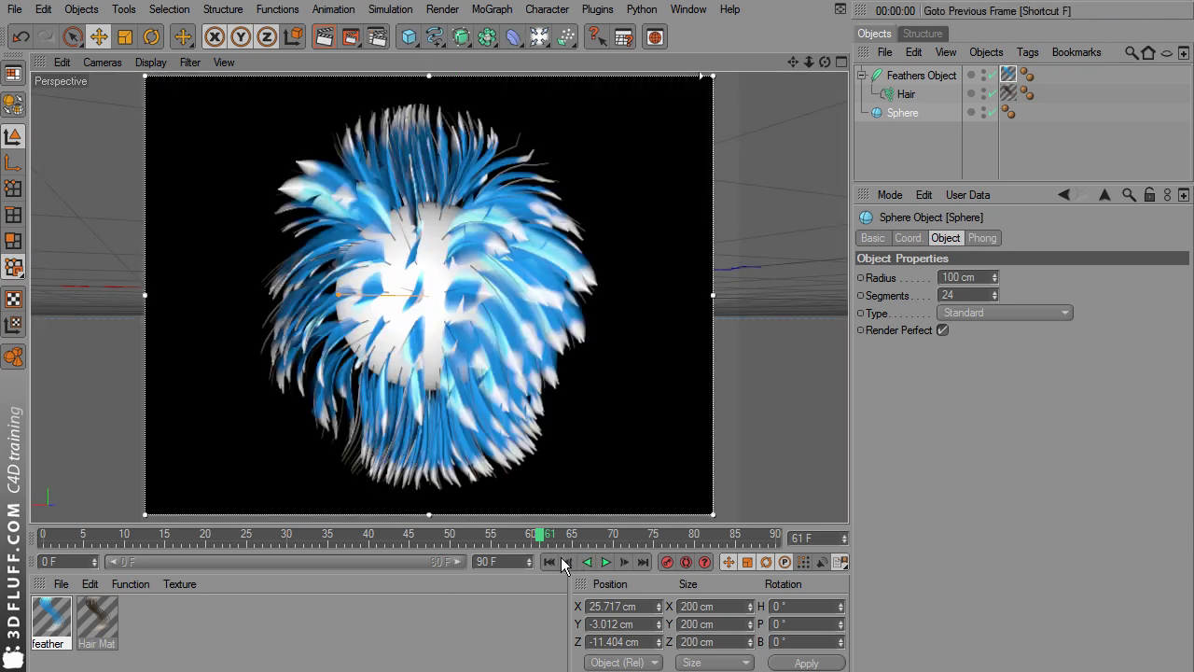
click(549, 560)
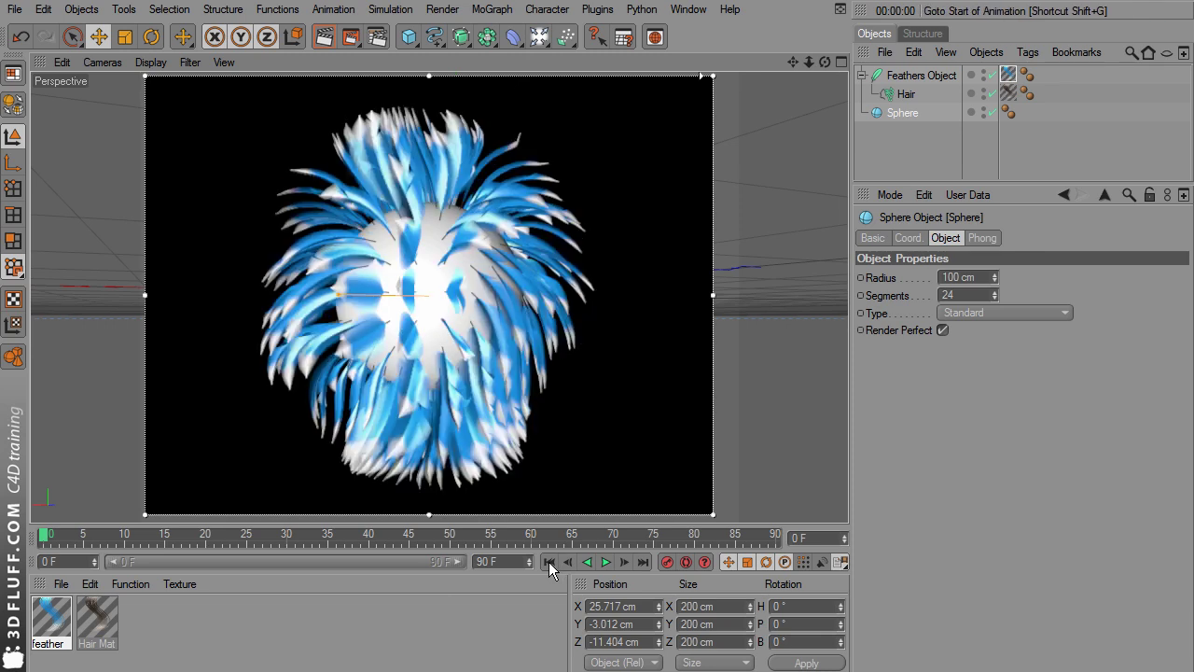
Step: Add a light at about X 426, Y 195, Z 70 cm and set its shadow to Shadow Maps (Soft)
click(539, 37)
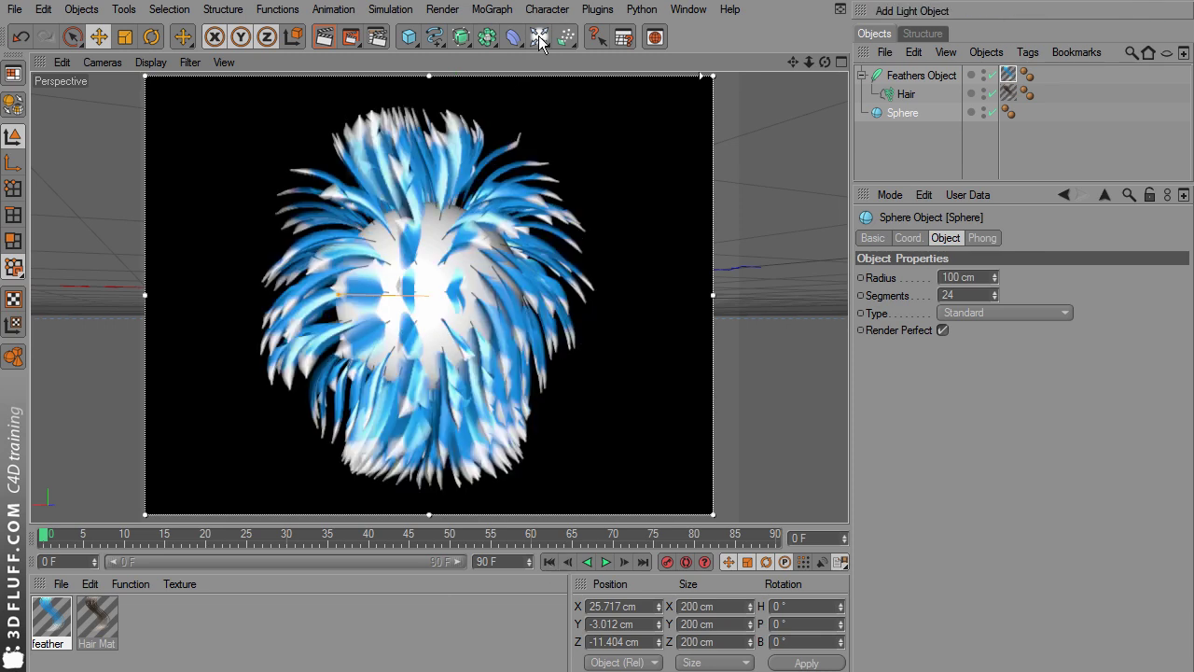
drag(783, 284, 486, 101)
drag(159, 110, 651, 246)
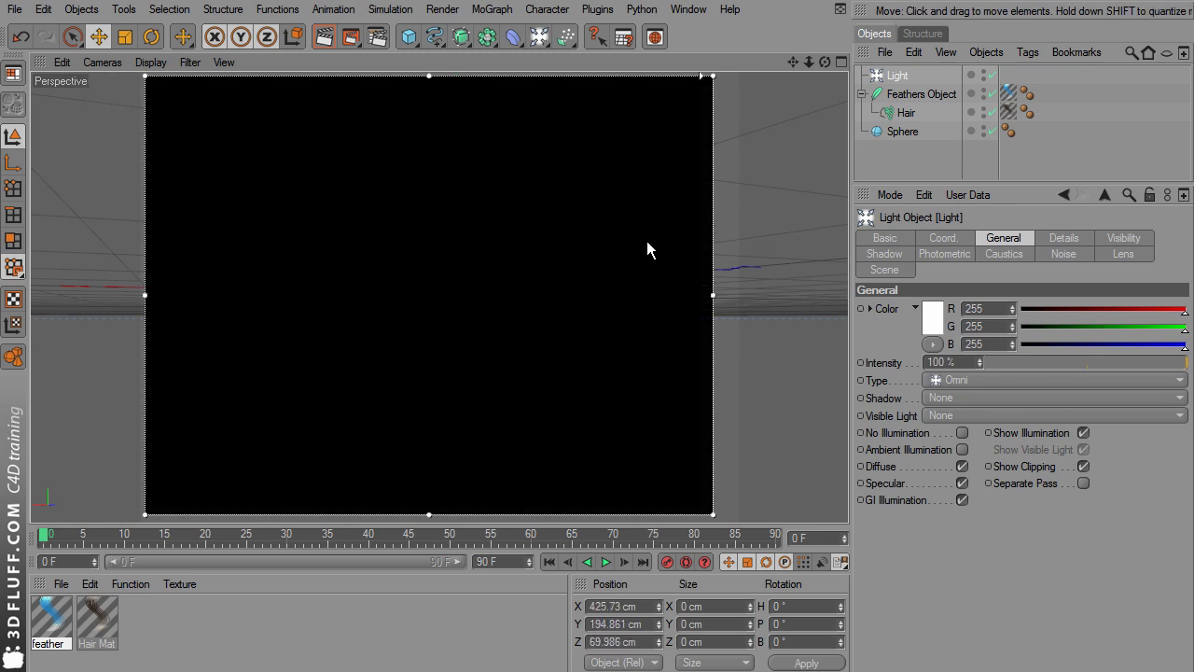
click(968, 398)
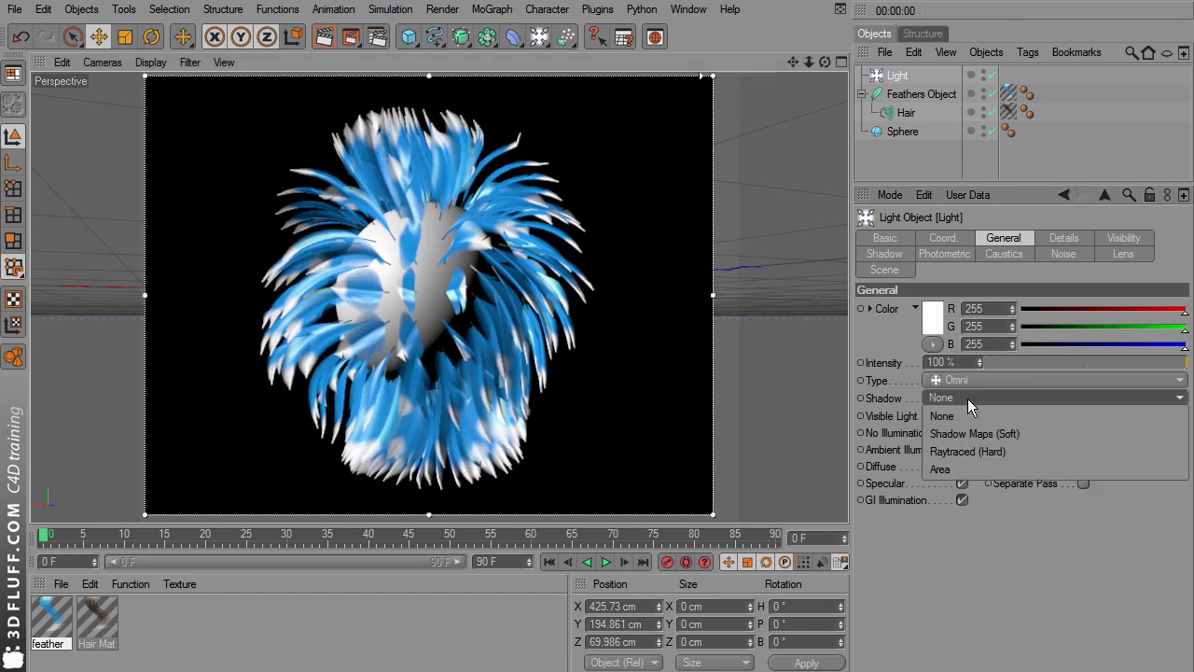
click(970, 431)
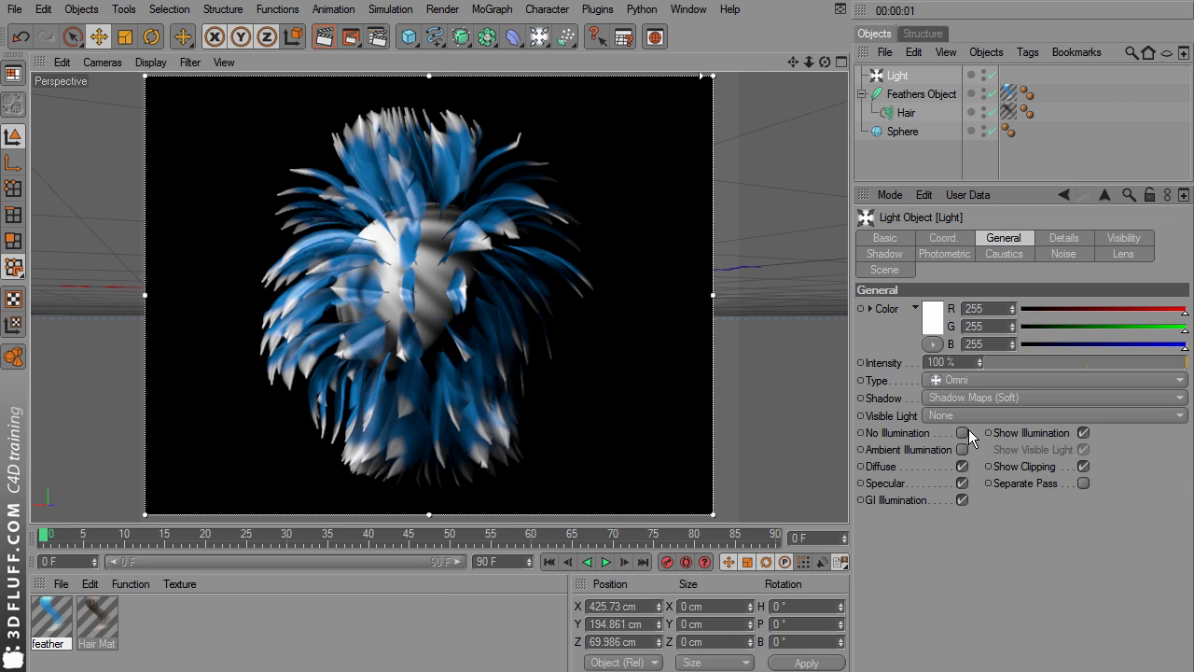
Step: Add a second light below the sphere at about X -104, Y -253, Z 340 cm
click(539, 37)
drag(229, 139, 446, 367)
right_drag(237, 137, 411, 137)
key(ctrl+r)
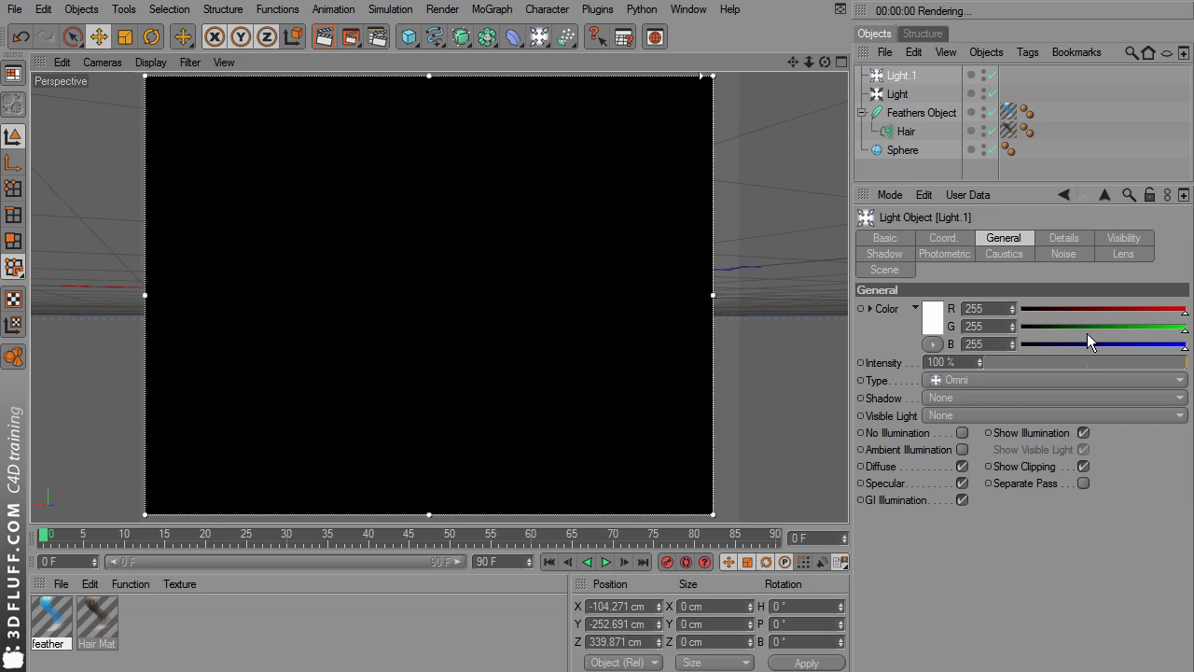
Step: Color the second light pink with R 255, G 122, B 167
drag(1126, 344, 1099, 329)
click(1121, 326)
click(1077, 329)
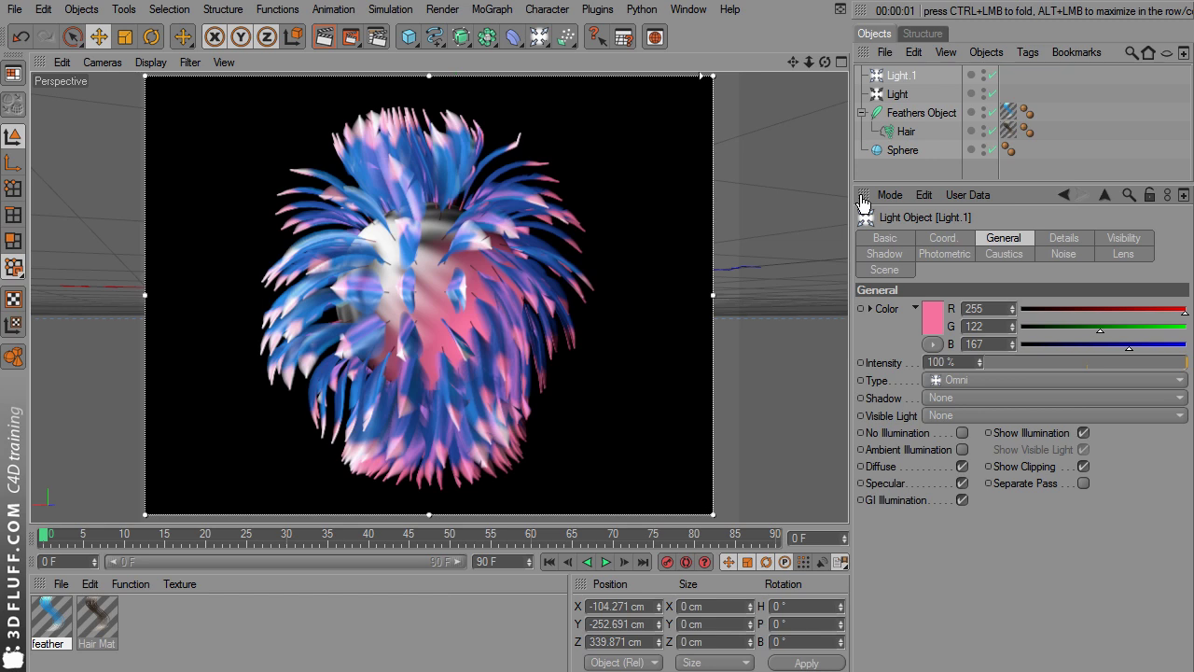
Step: Move the sphere to about X 41, Y 6, Z -18 cm during playback, stop at frame 57 and render the pose
click(605, 562)
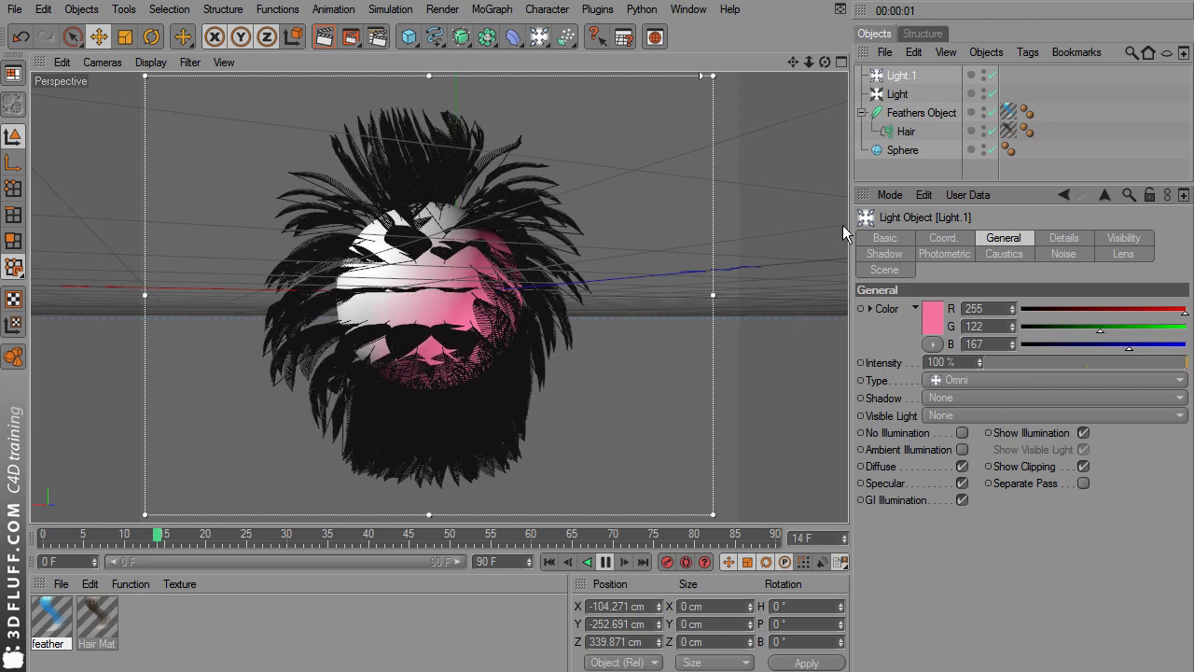
click(900, 152)
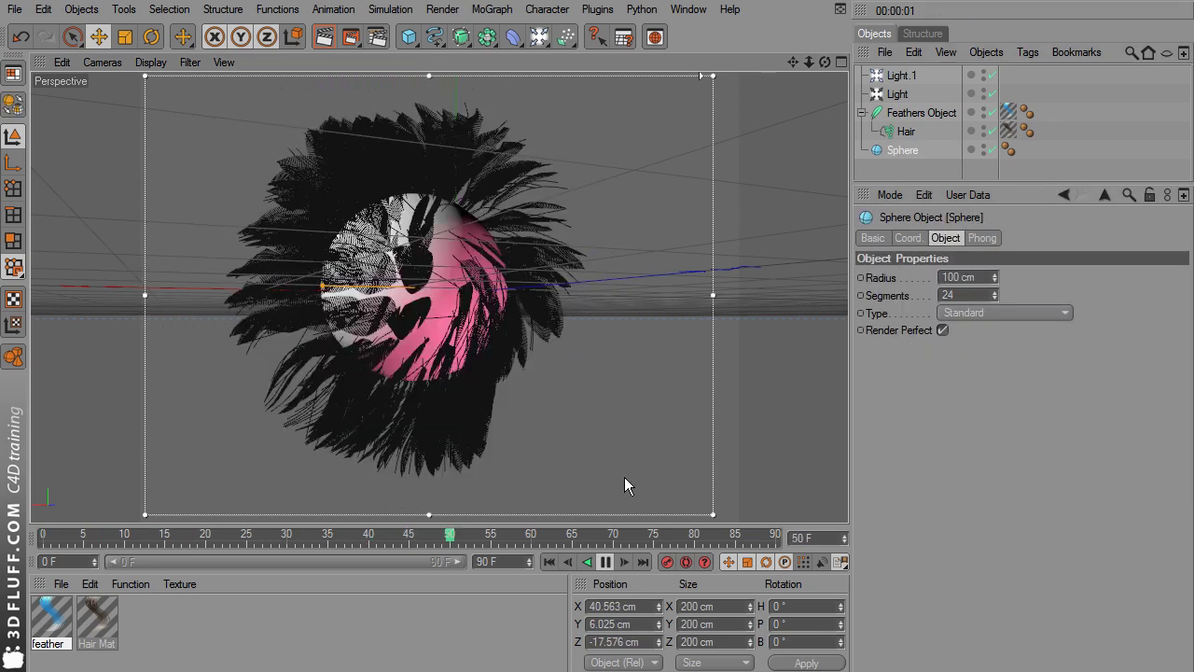
click(607, 561)
key(ctrl+r)
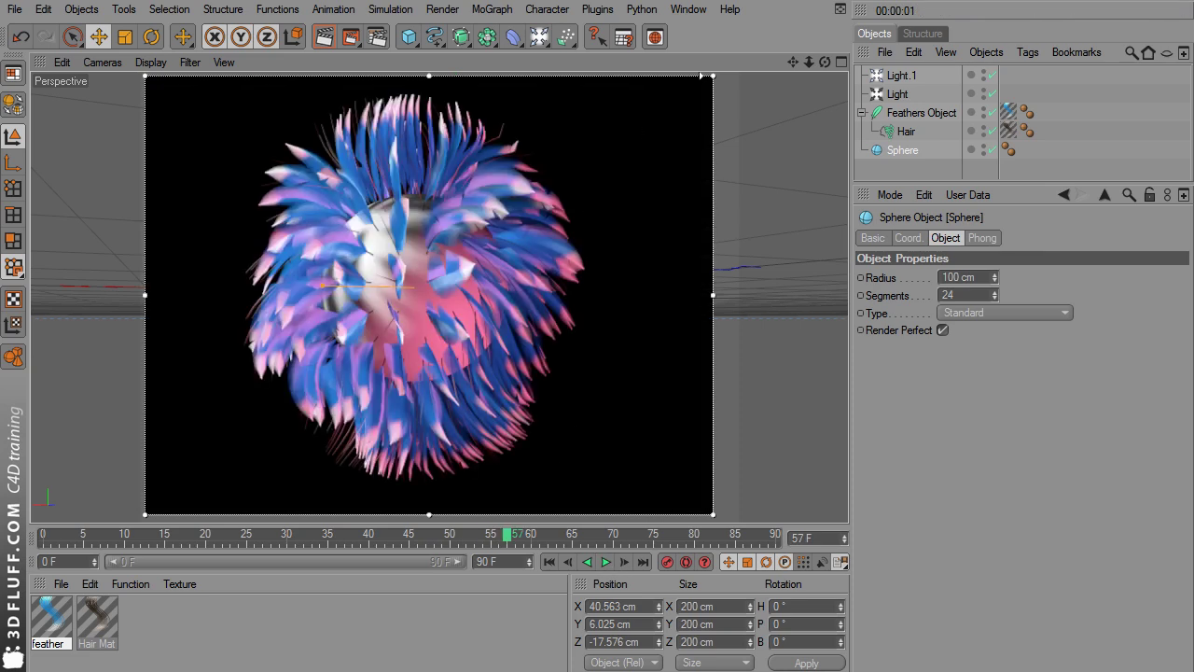
click(883, 172)
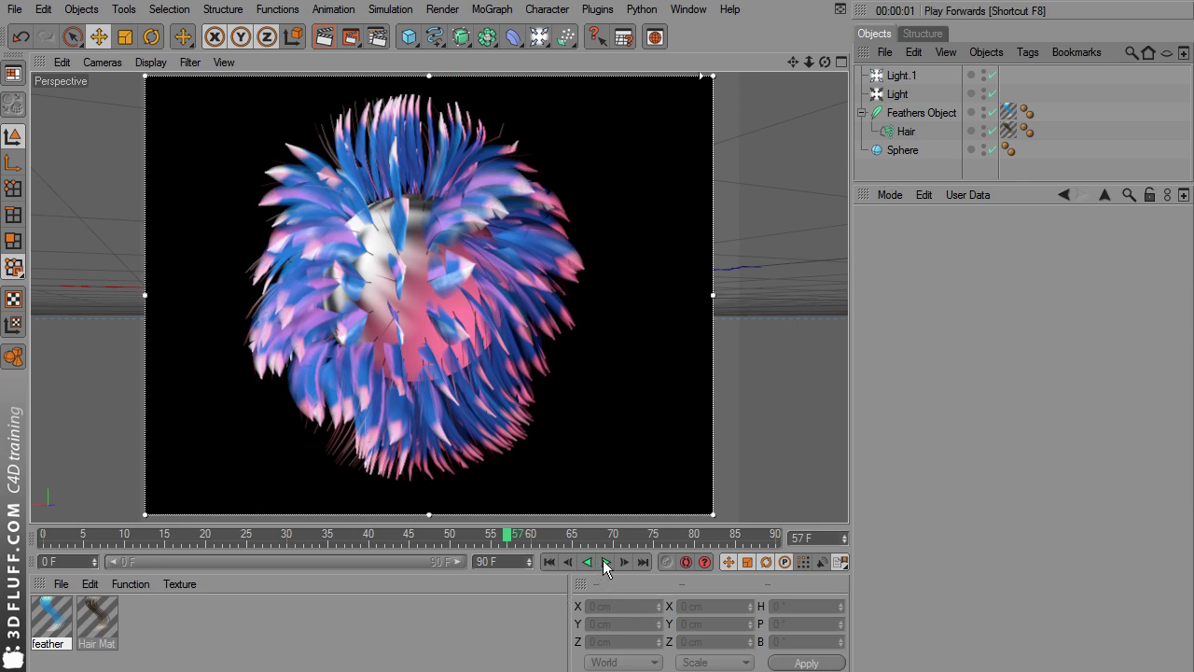
Step: Set AA Quality to Best in the Hair Render settings and render the active view again
click(323, 35)
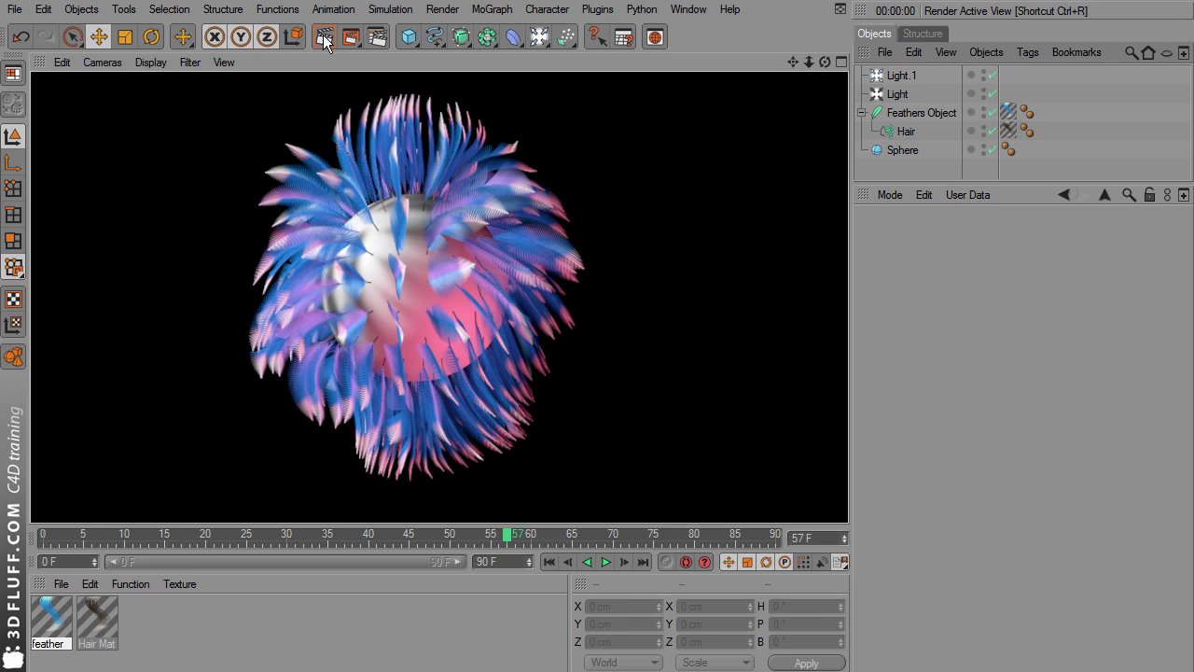
click(382, 35)
drag(354, 0, 504, 134)
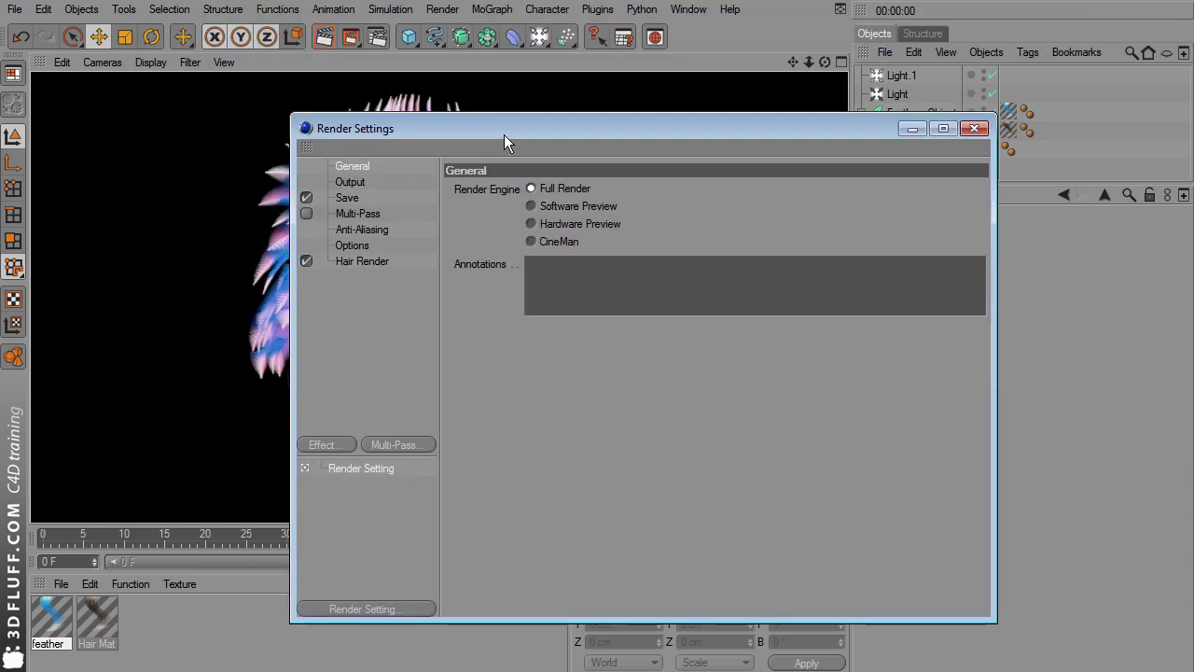
click(378, 260)
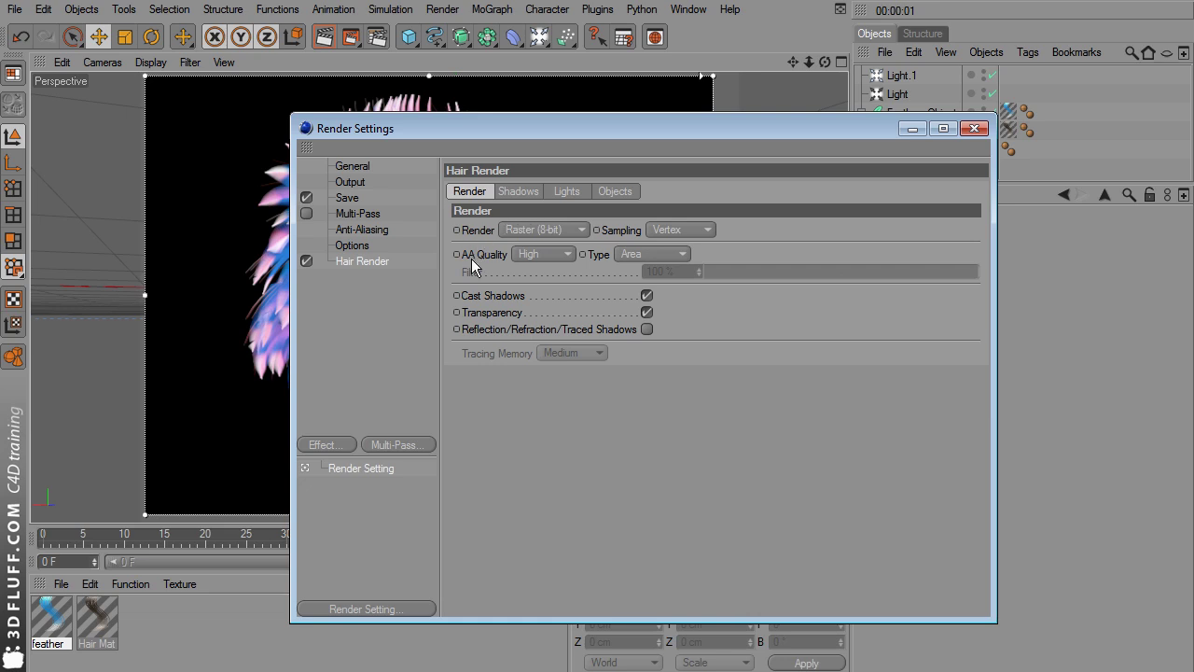
click(539, 254)
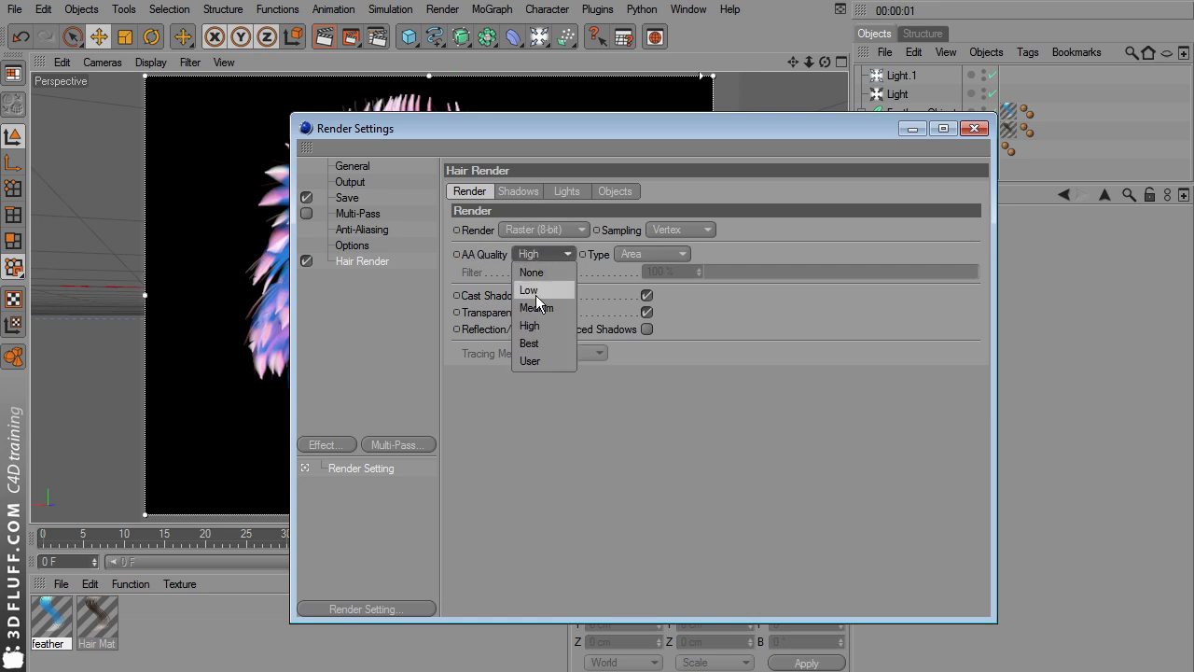
click(539, 343)
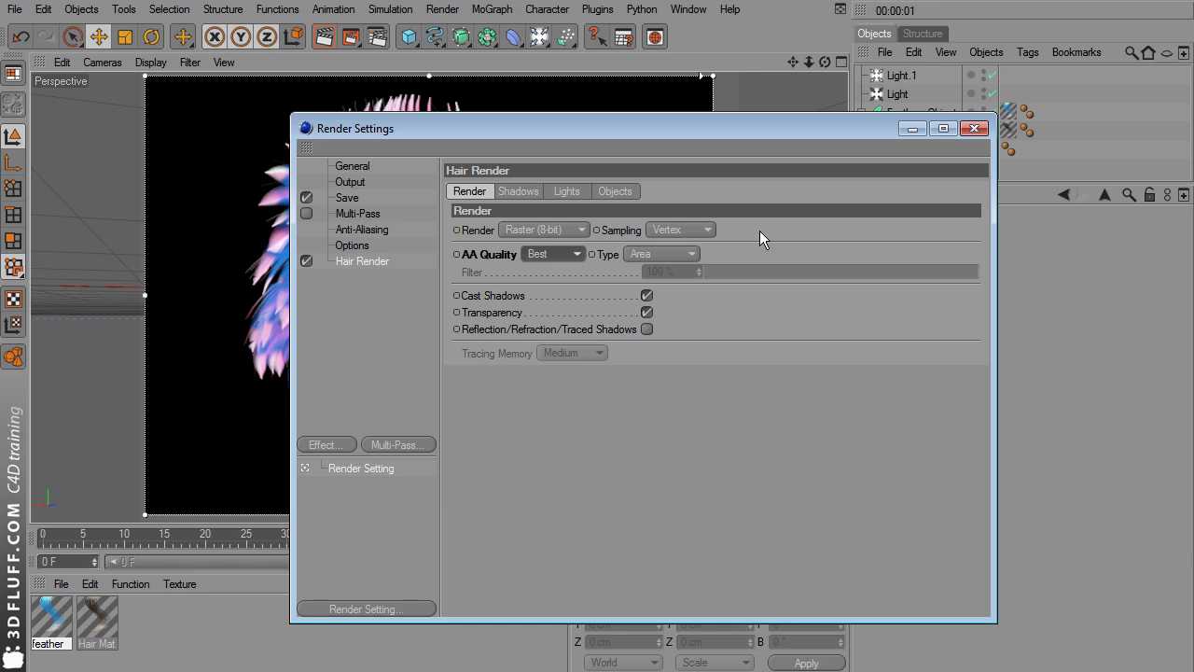
click(974, 128)
click(333, 36)
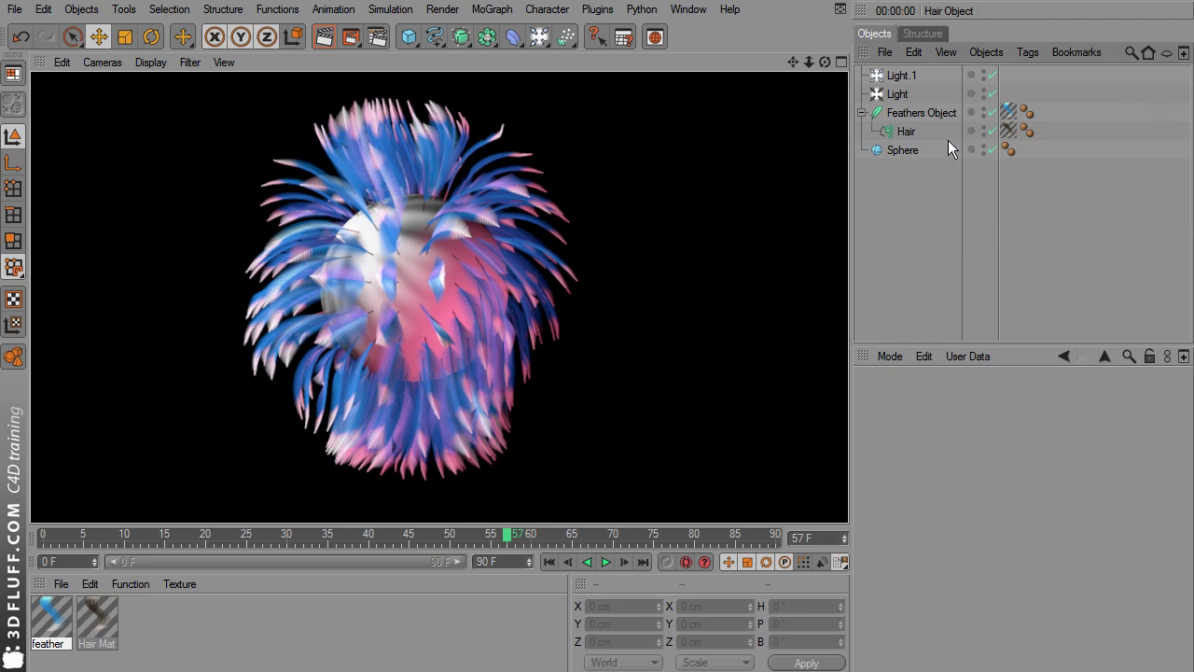
Step: Set the Root of the Hair object's guides to Polygon Area
click(895, 131)
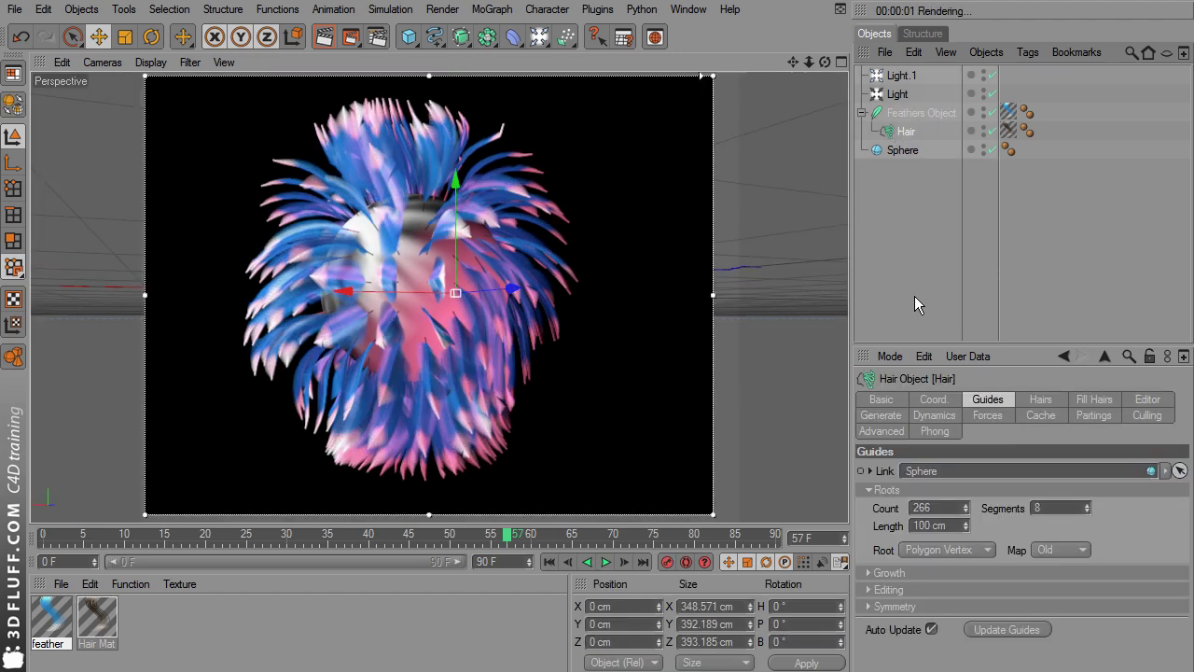
click(918, 550)
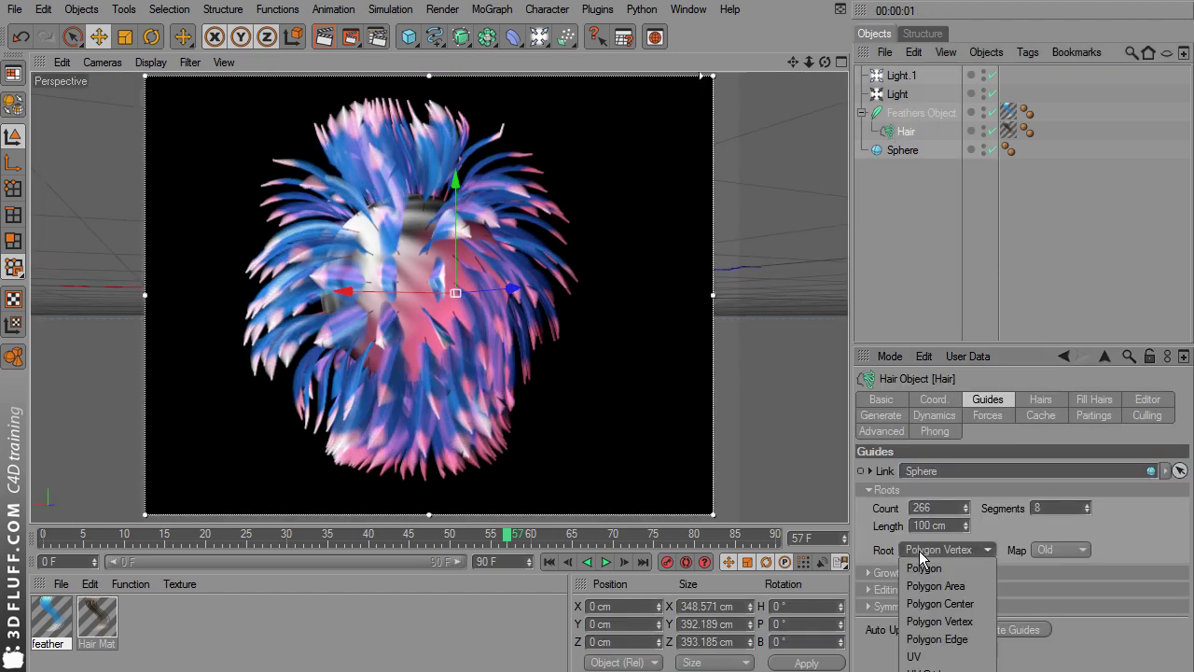
click(980, 586)
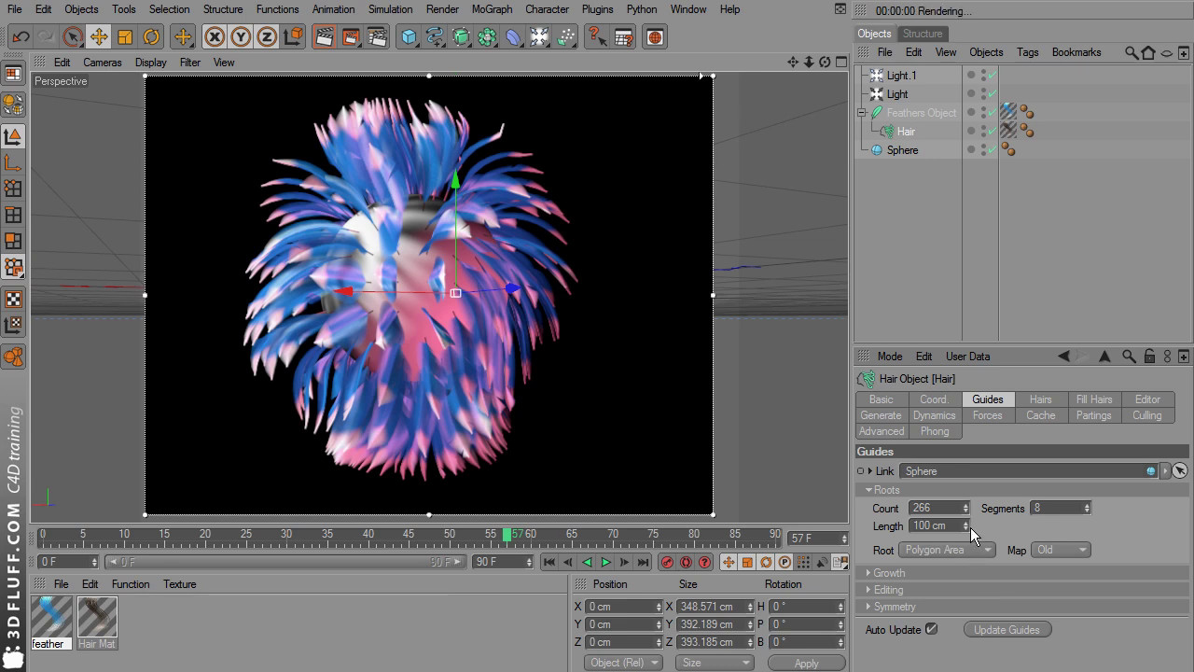
Step: Raise the Hair object's guide Count to 651 and render the active view
mouse_move(965, 506)
mouse_down()
mouse_move(965, 417)
mouse_move(967, 512)
mouse_up()
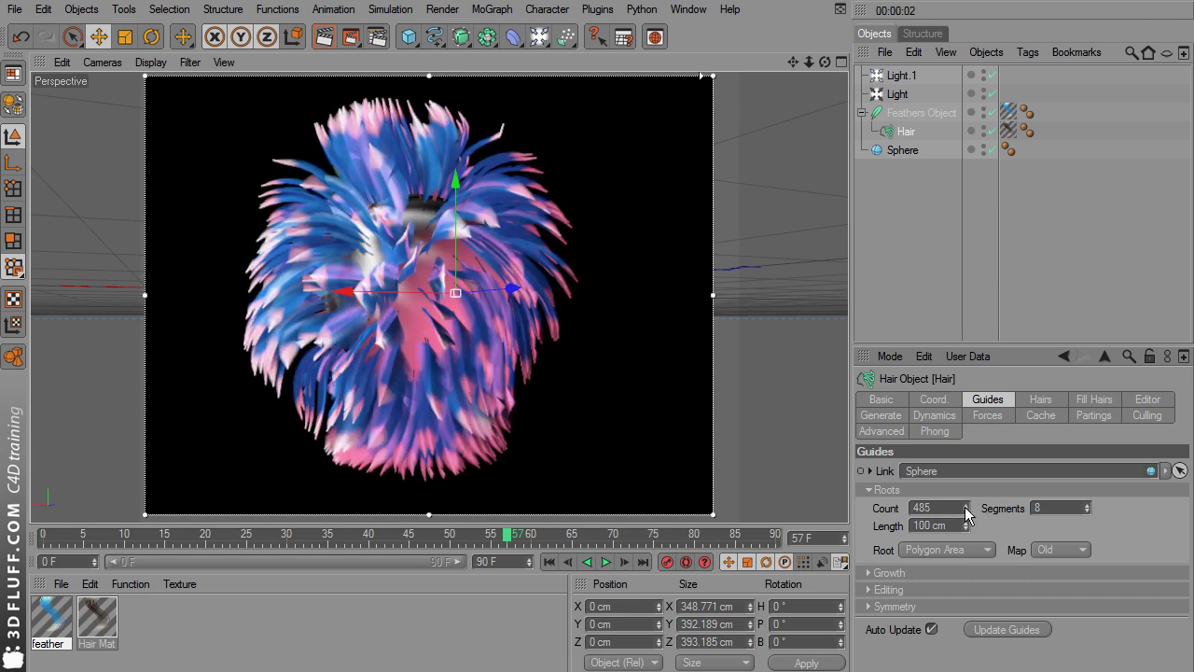
drag(964, 507, 970, 492)
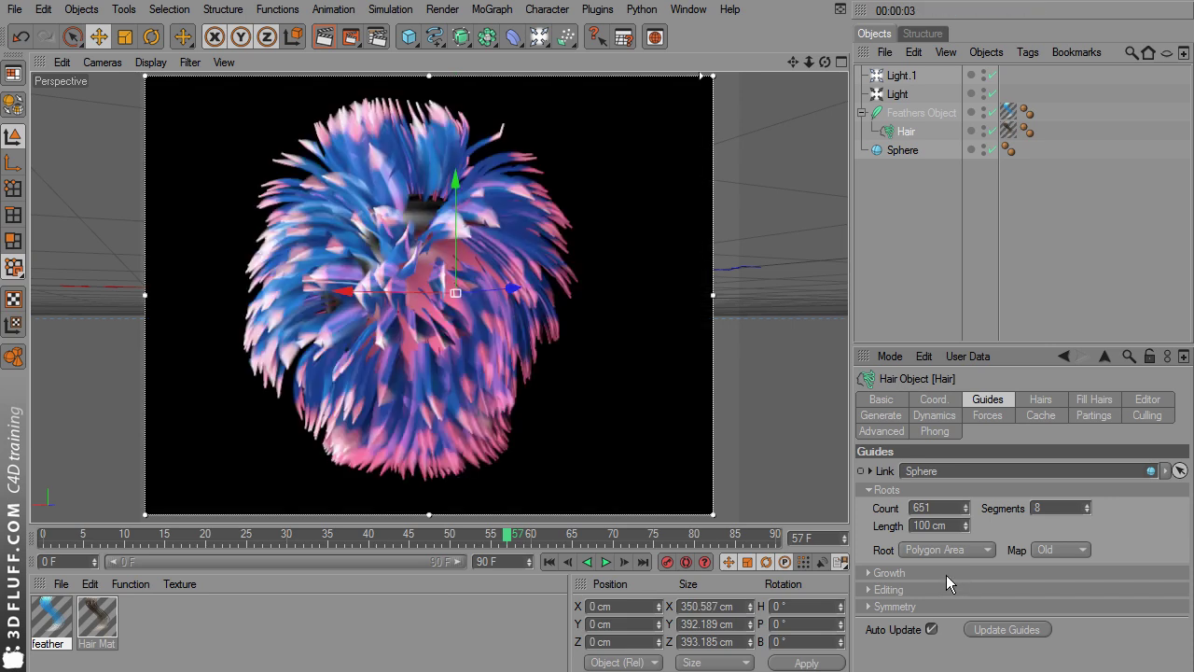
click(324, 37)
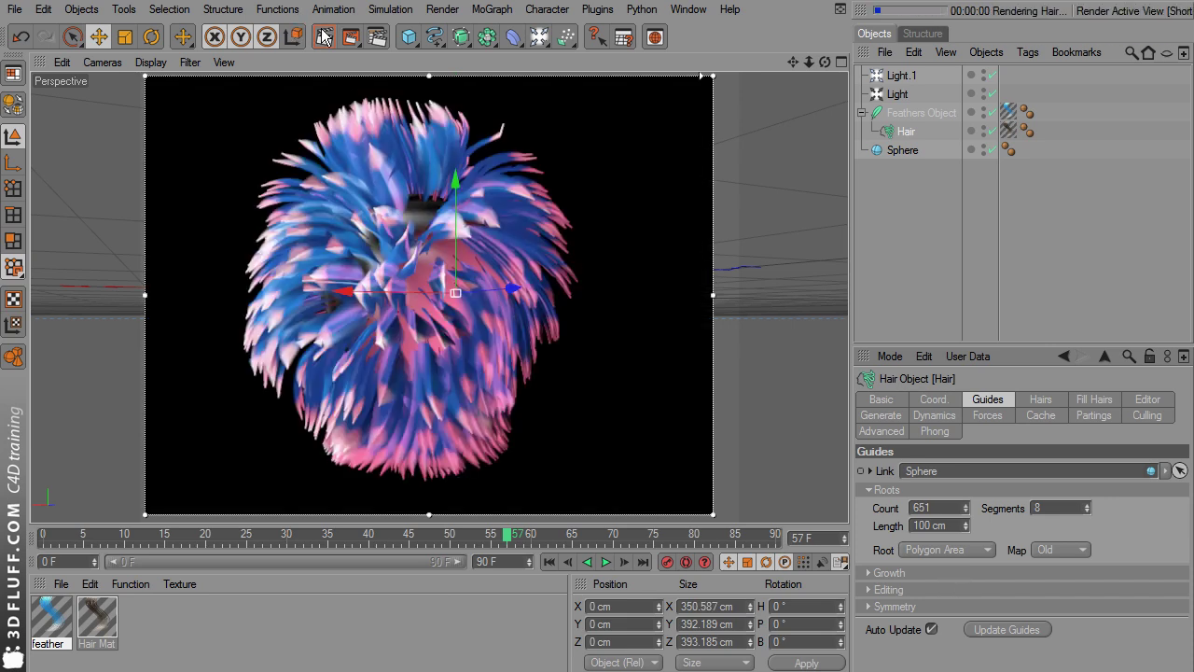